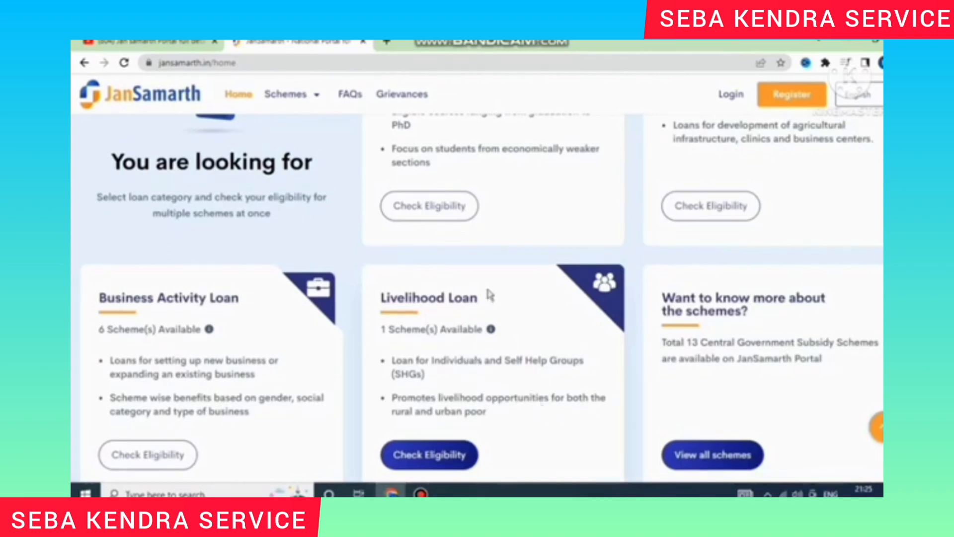
Step: Examine the Education, Agri Infrastructure, Business Activity and Livelihood loan categories on the JanSamarth home page
{"action": "scroll", "coordinate": [616, 295], "scroll_direction": "down", "scroll_amount": 2}
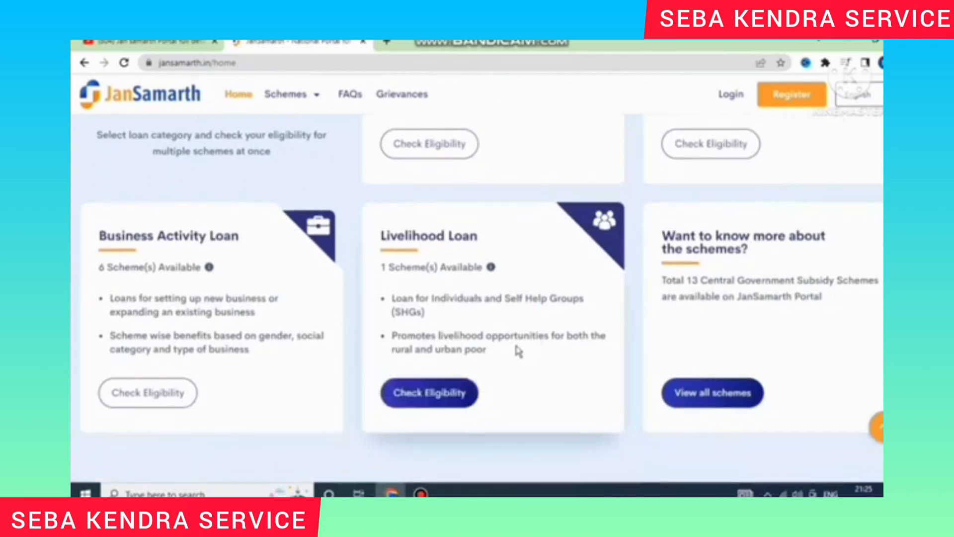
{"action": "scroll", "coordinate": [640, 383], "scroll_direction": "down", "scroll_amount": 4}
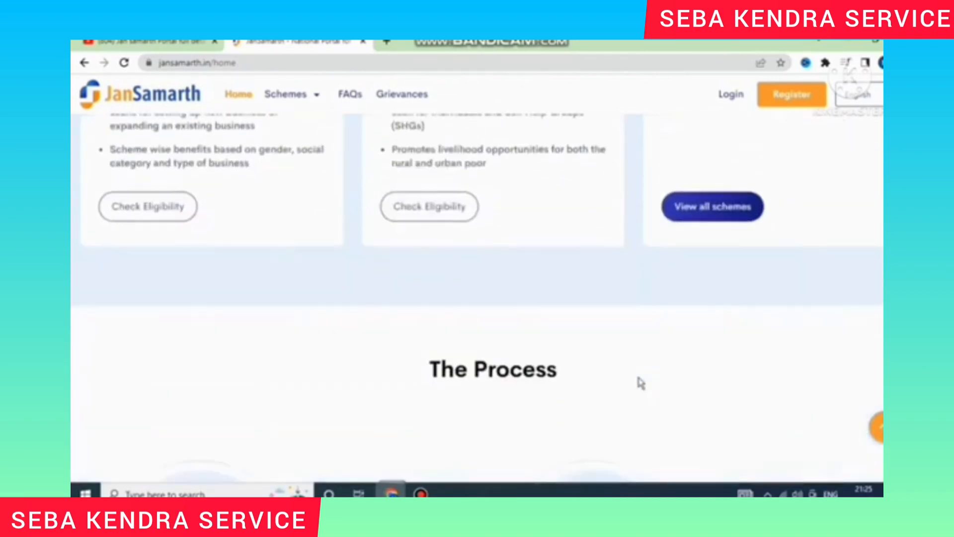
{"action": "scroll", "coordinate": [630, 371], "scroll_direction": "down", "scroll_amount": 5}
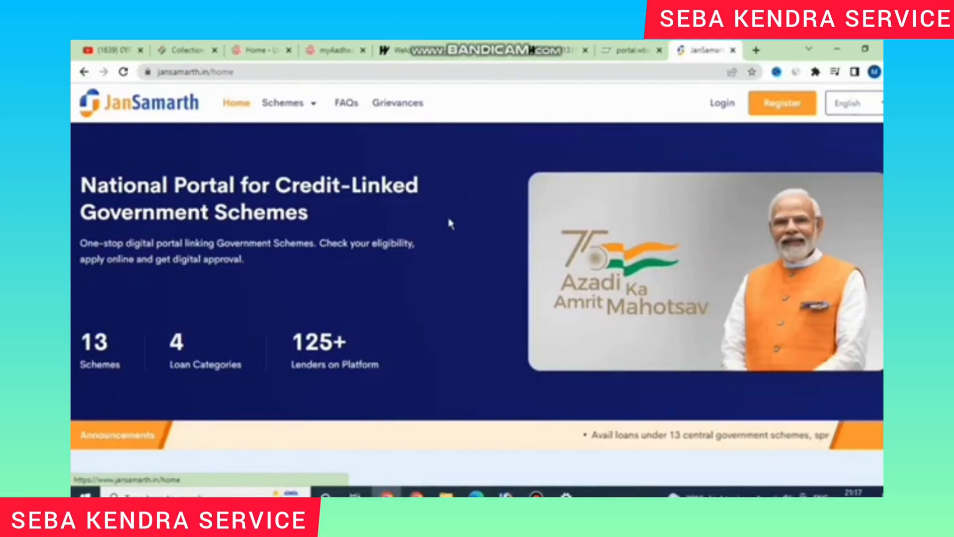
{"action": "scroll", "coordinate": [450, 224], "scroll_direction": "down", "scroll_amount": 3}
{"action": "scroll", "coordinate": [450, 223], "scroll_direction": "down", "scroll_amount": 4}
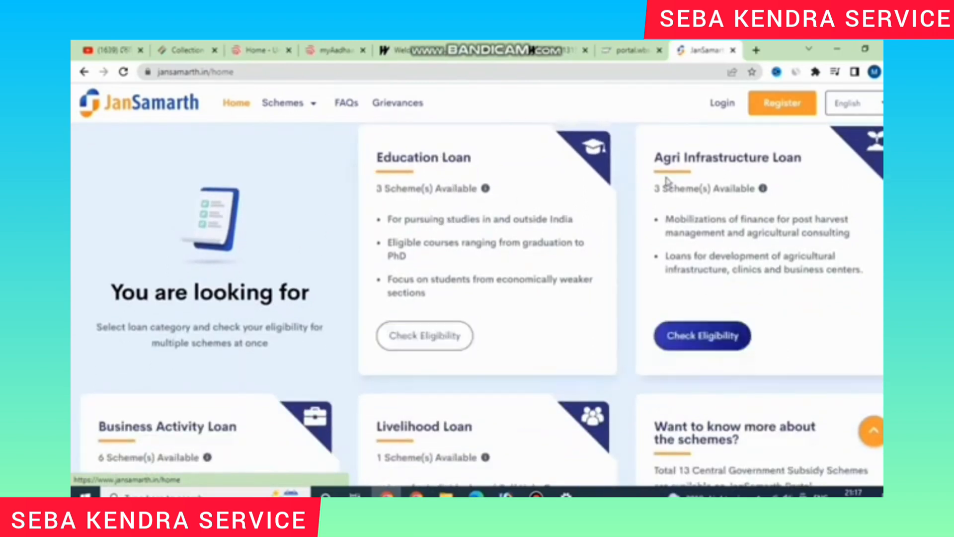
{"action": "scroll", "coordinate": [608, 314], "scroll_direction": "down", "scroll_amount": 1}
{"action": "scroll", "coordinate": [607, 314], "scroll_direction": "down", "scroll_amount": 1}
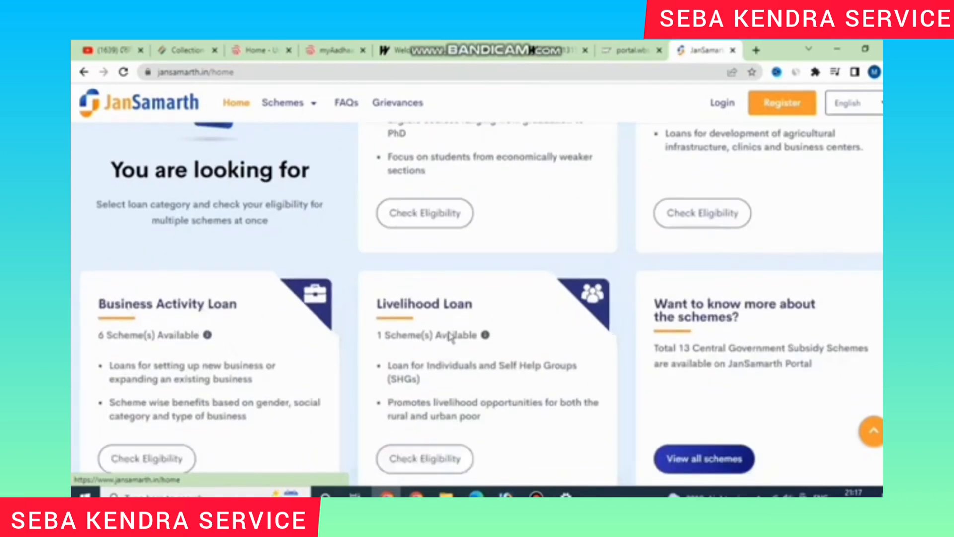
{"action": "scroll", "coordinate": [580, 376], "scroll_direction": "down", "scroll_amount": 1}
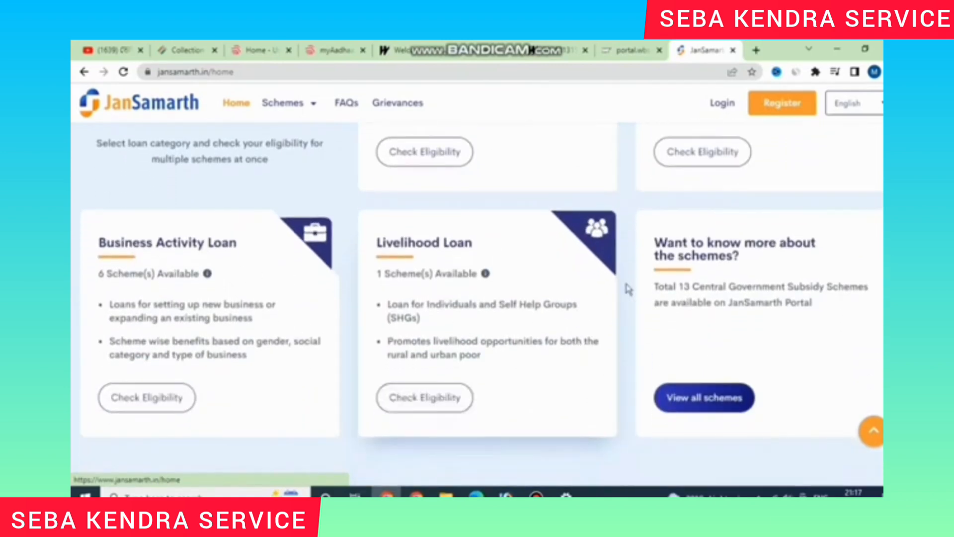
{"action": "scroll", "coordinate": [632, 413], "scroll_direction": "up", "scroll_amount": 3}
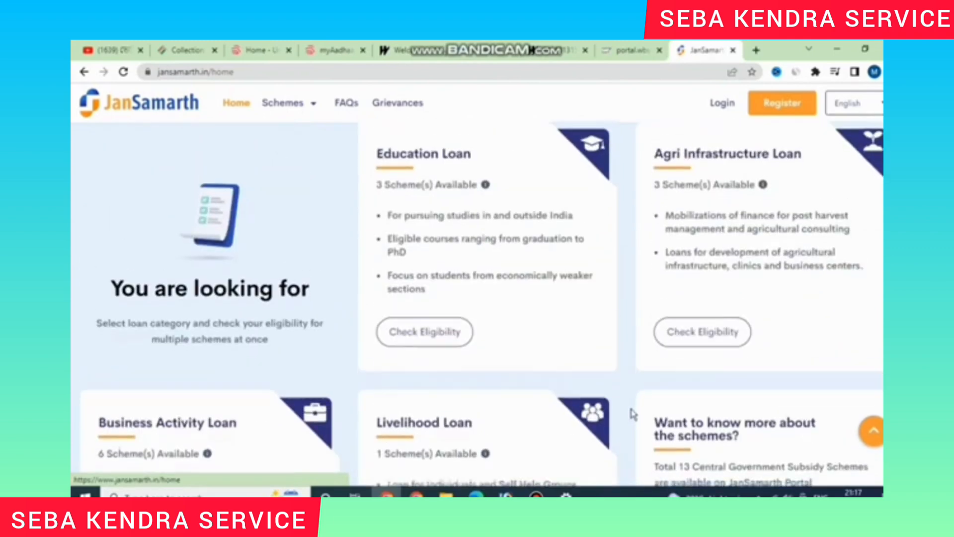
{"action": "scroll", "coordinate": [631, 413], "scroll_direction": "down", "scroll_amount": 5}
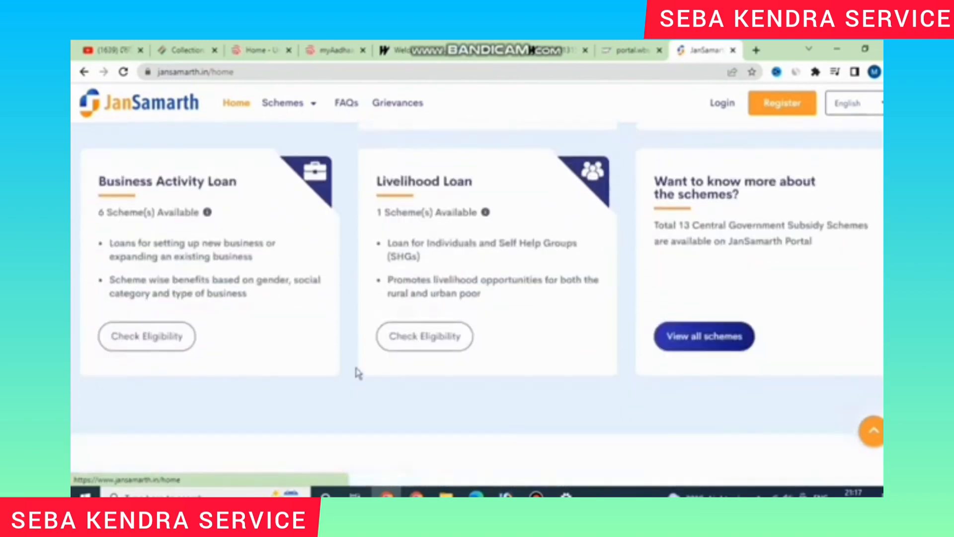
Step: Open the eligibility check for Business Activity Loan and choose Other Business Loan as the suitable option
{"action": "left_click", "coordinate": [146, 343]}
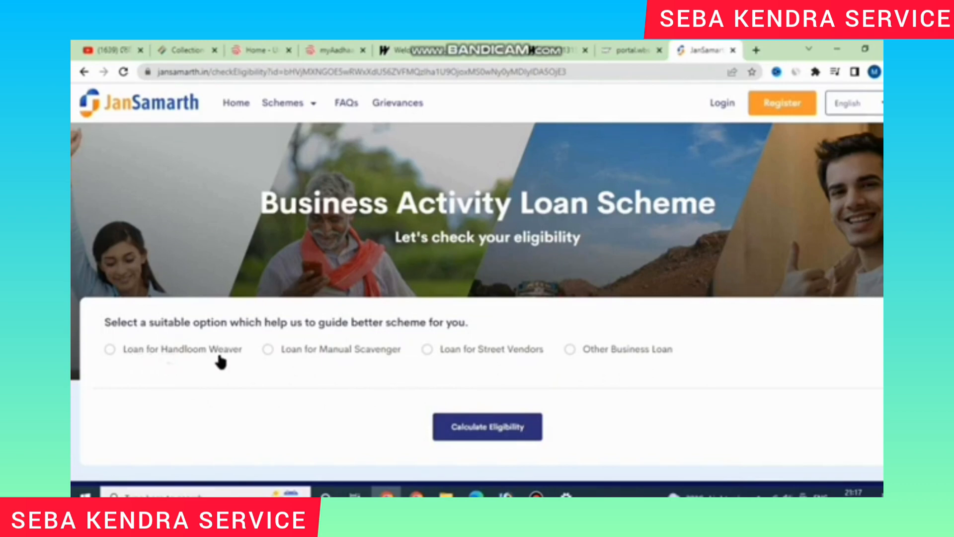
{"action": "left_click", "coordinate": [679, 350]}
{"action": "left_click", "coordinate": [580, 381]}
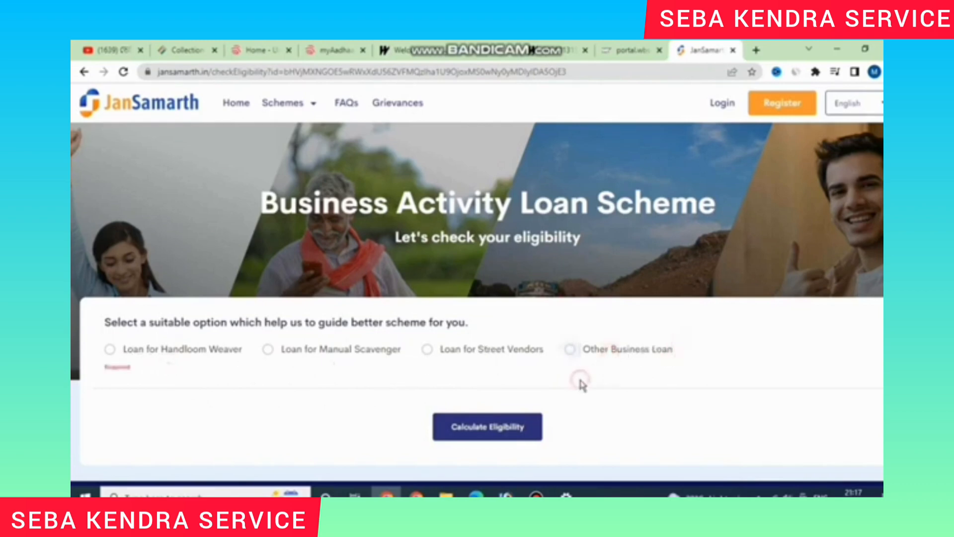
{"action": "left_click", "coordinate": [570, 351]}
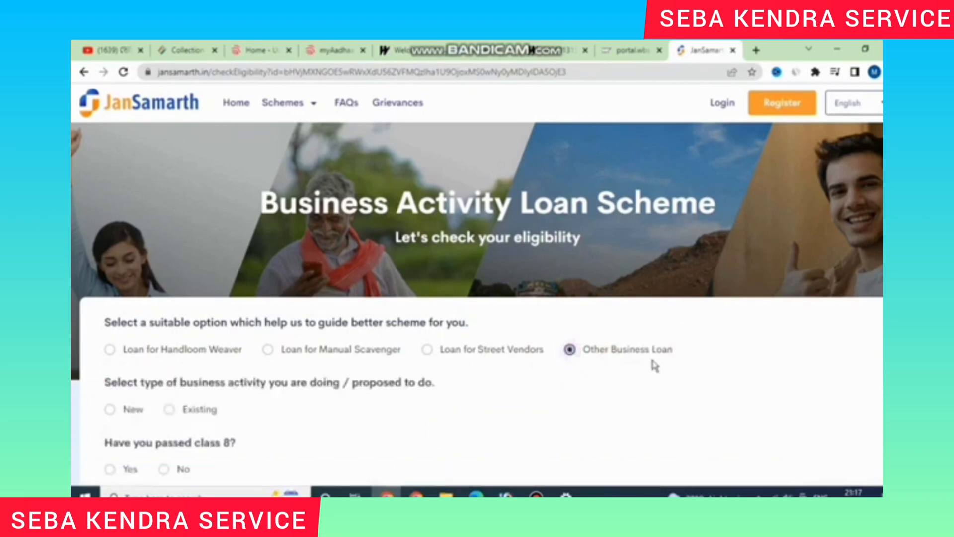
Step: Set the business activity type to New, passed class 8 to Yes and EDP training to No
{"action": "scroll", "coordinate": [654, 367], "scroll_direction": "down", "scroll_amount": 1}
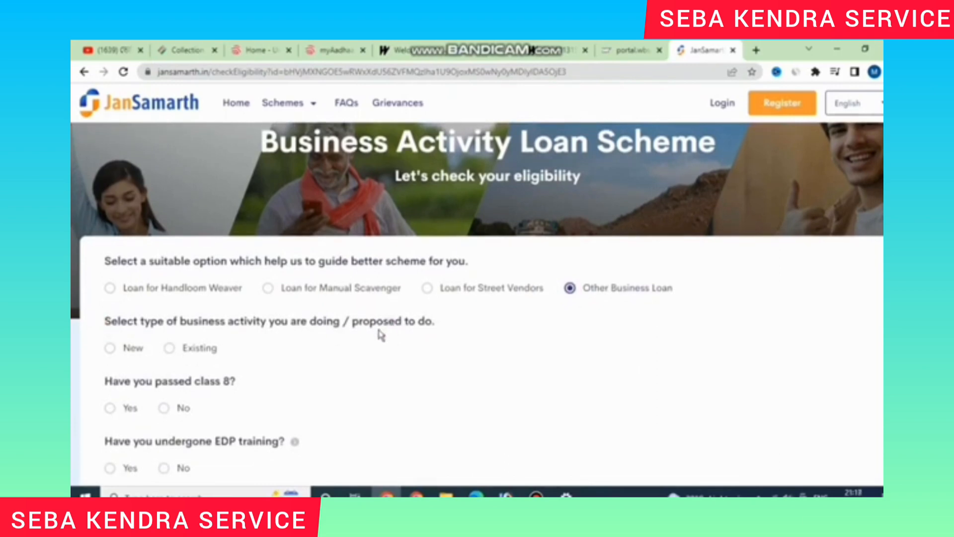
{"action": "scroll", "coordinate": [248, 328], "scroll_direction": "down", "scroll_amount": 1}
{"action": "left_click", "coordinate": [110, 287]}
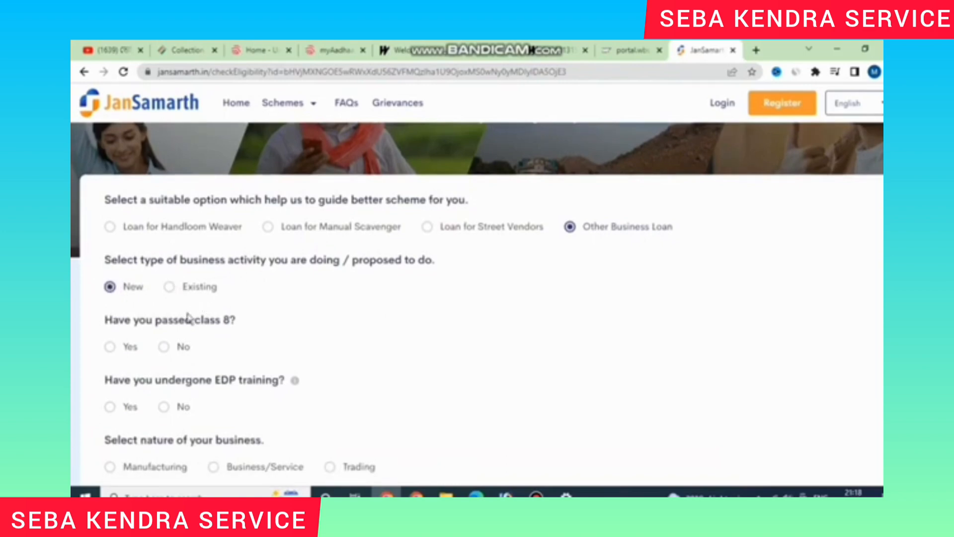
{"action": "left_click", "coordinate": [109, 346]}
{"action": "scroll", "coordinate": [224, 355], "scroll_direction": "down", "scroll_amount": 1}
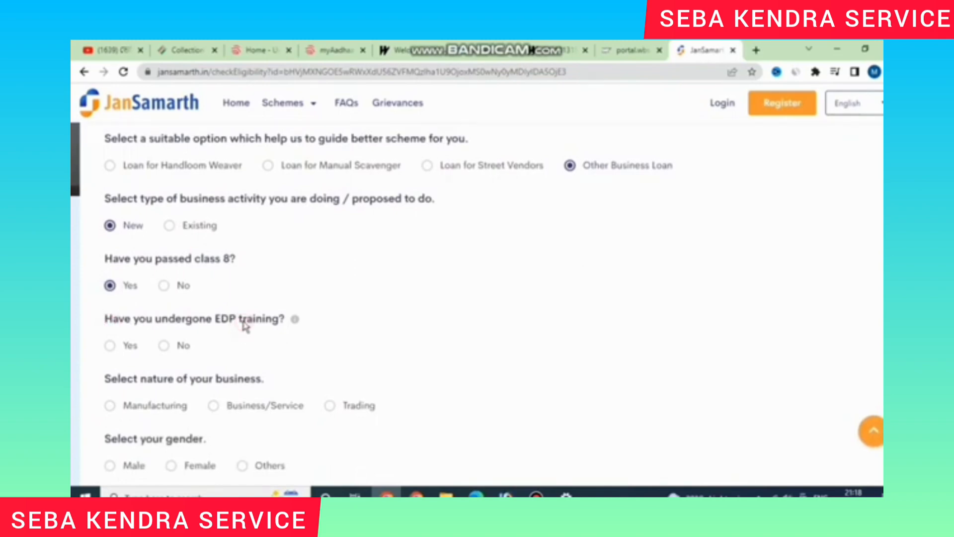
{"action": "left_click", "coordinate": [163, 346]}
Step: Set the nature of business to Business/Service and the gender to Male
{"action": "scroll", "coordinate": [271, 342], "scroll_direction": "down", "scroll_amount": 1}
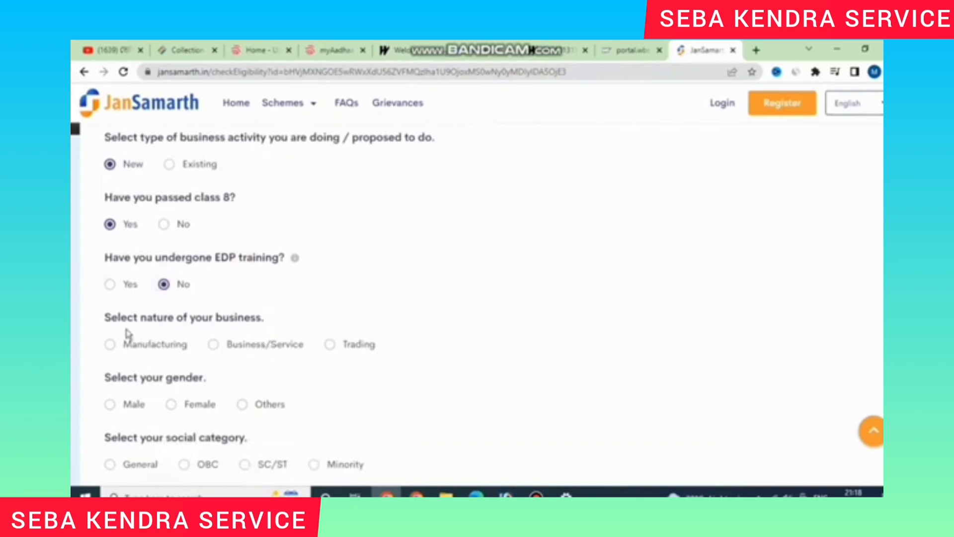
{"action": "left_click", "coordinate": [101, 324]}
{"action": "left_click", "coordinate": [215, 345]}
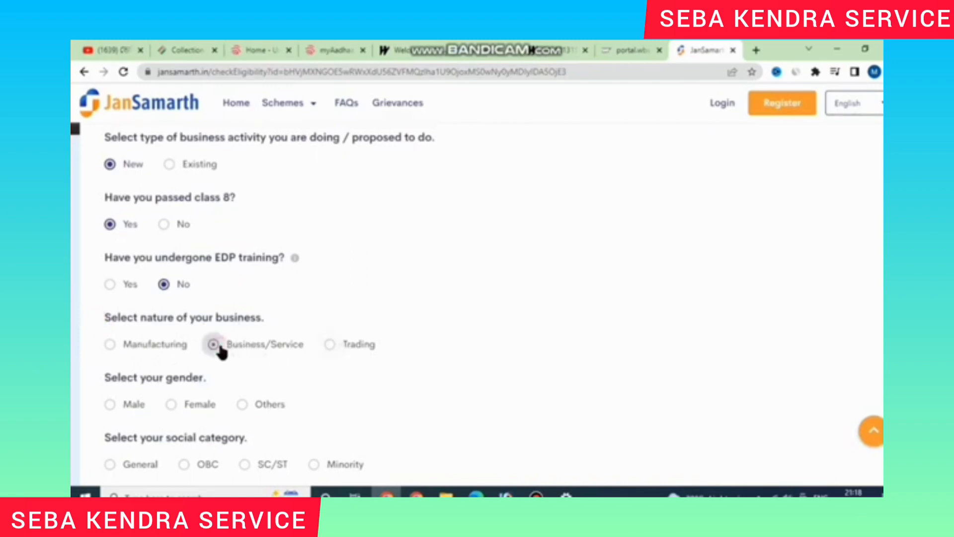
{"action": "scroll", "coordinate": [278, 331], "scroll_direction": "down", "scroll_amount": 1}
{"action": "left_click", "coordinate": [111, 344]}
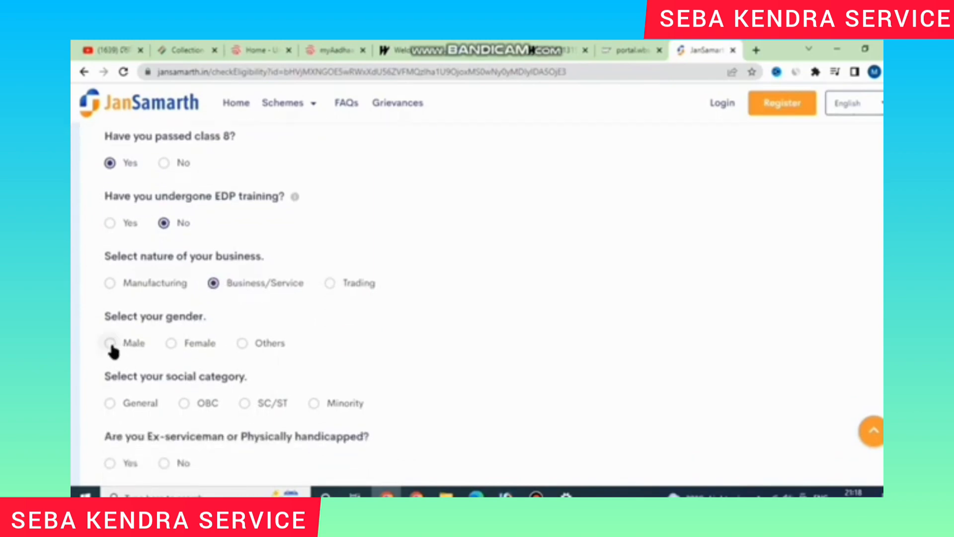
Step: Set the social category to OBC and answer No to both the ex-serviceman/handicapped and the North East/hilly/border area questions
{"action": "scroll", "coordinate": [296, 383], "scroll_direction": "down", "scroll_amount": 1}
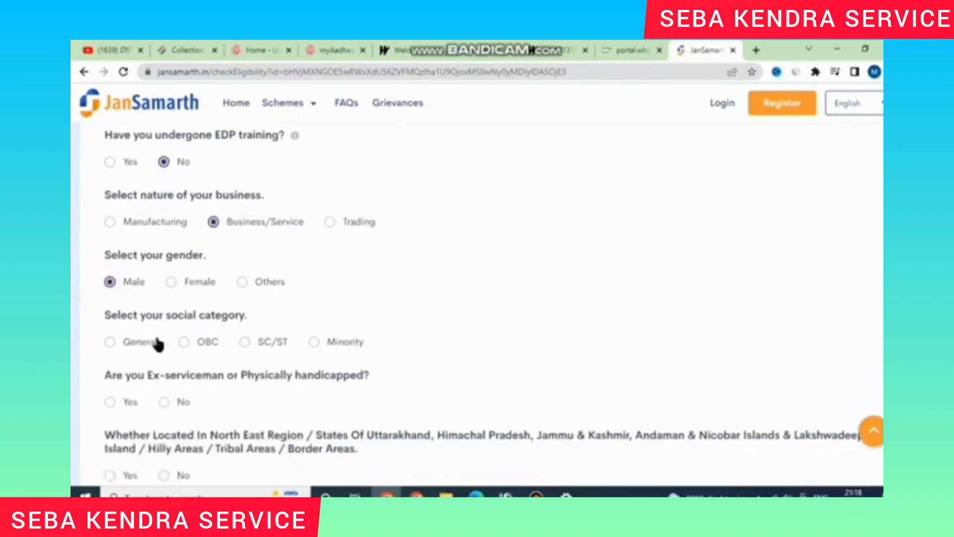
{"action": "left_click", "coordinate": [185, 343]}
{"action": "left_click", "coordinate": [165, 400]}
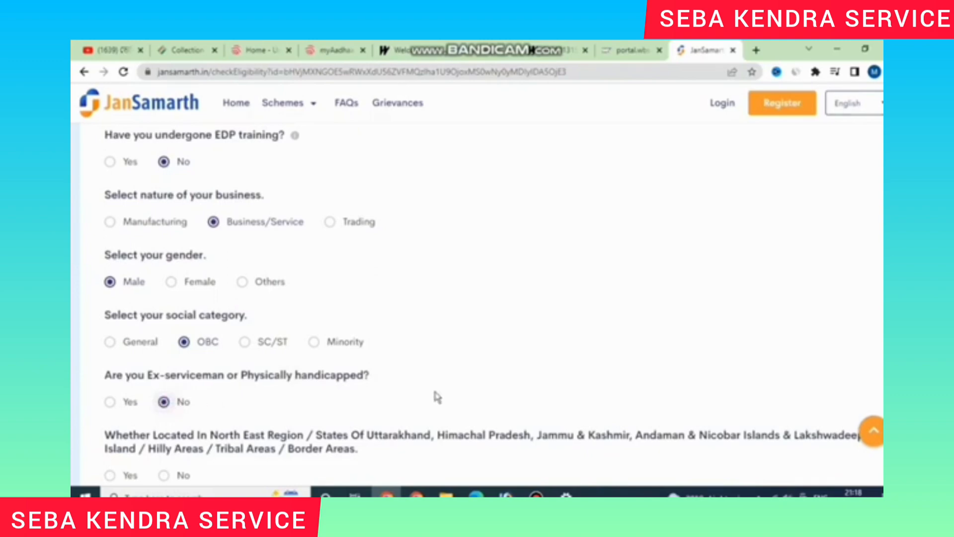
{"action": "scroll", "coordinate": [434, 396], "scroll_direction": "down", "scroll_amount": 1}
{"action": "scroll", "coordinate": [435, 396], "scroll_direction": "down", "scroll_amount": 1}
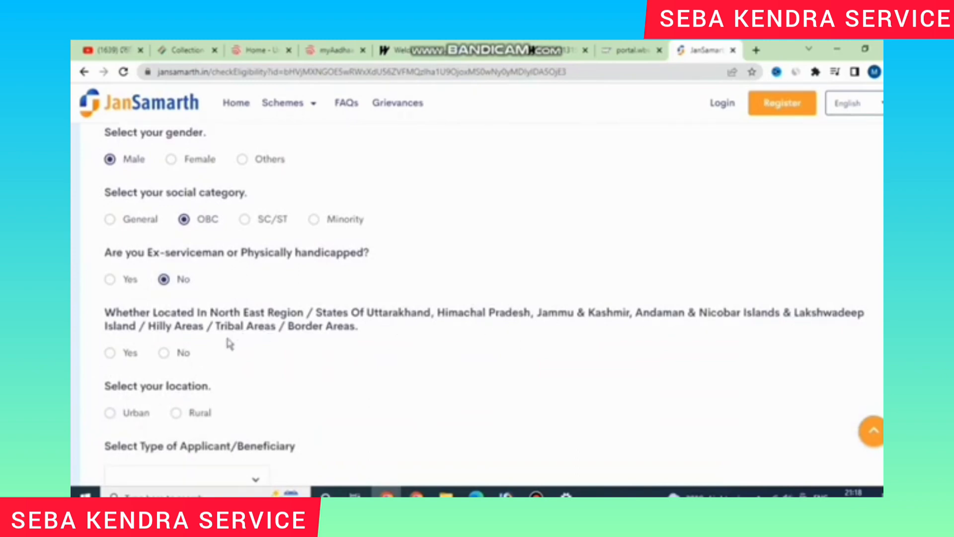
{"action": "left_click", "coordinate": [165, 353]}
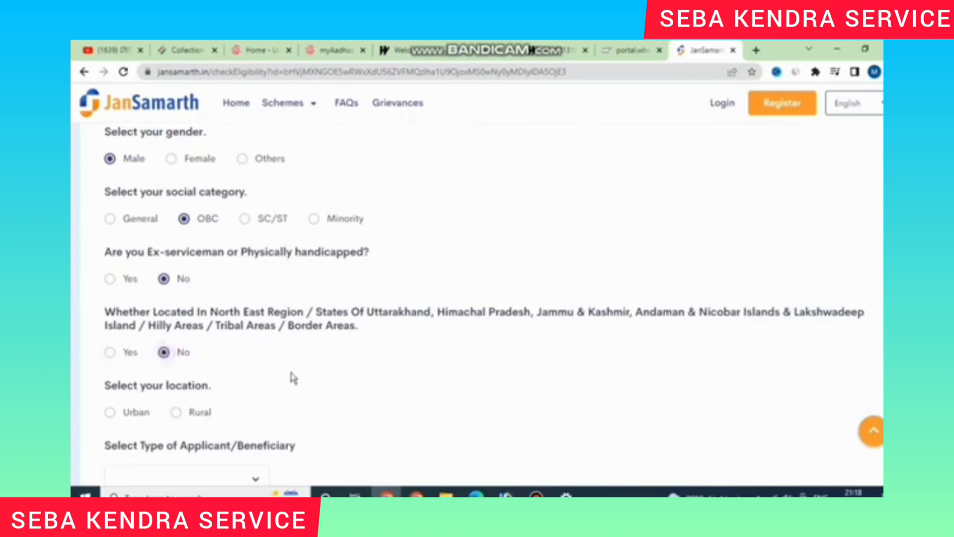
Step: Set the location to Rural and the type of applicant/beneficiary to Individual
{"action": "scroll", "coordinate": [290, 377], "scroll_direction": "down", "scroll_amount": 3}
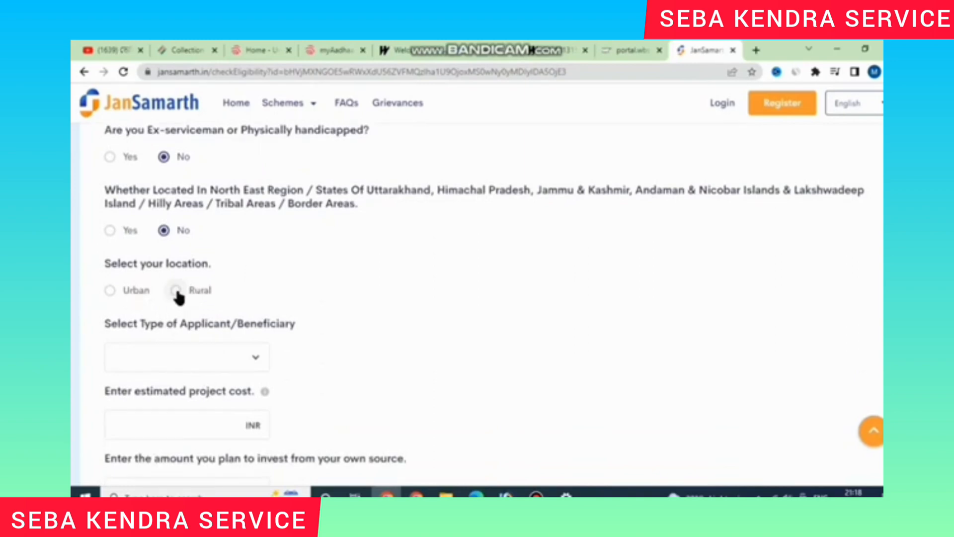
{"action": "left_click", "coordinate": [177, 290]}
{"action": "left_click", "coordinate": [232, 358]}
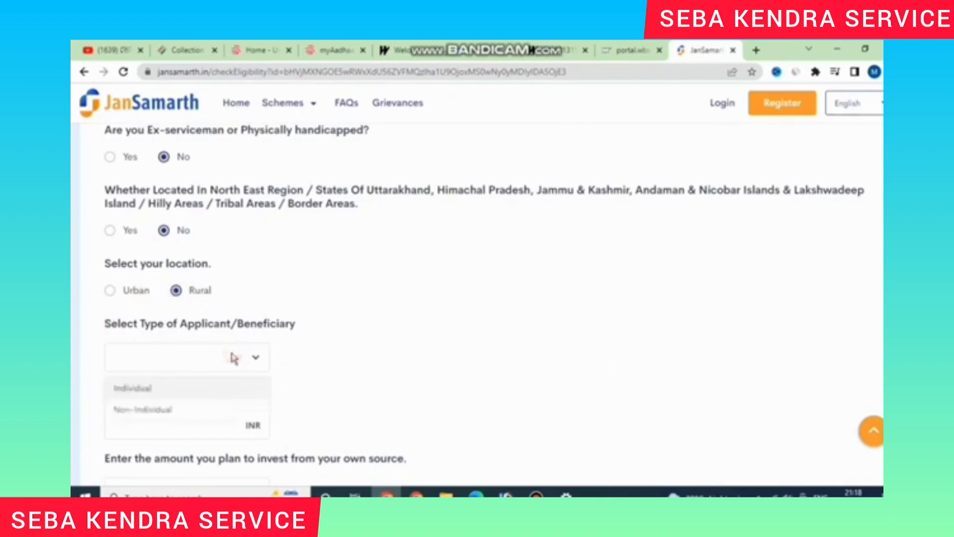
{"action": "left_click", "coordinate": [142, 393]}
Step: Enter an estimated project cost of 100000 INR and an own-source investment of 10000 INR
{"action": "scroll", "coordinate": [323, 390], "scroll_direction": "down", "scroll_amount": 2}
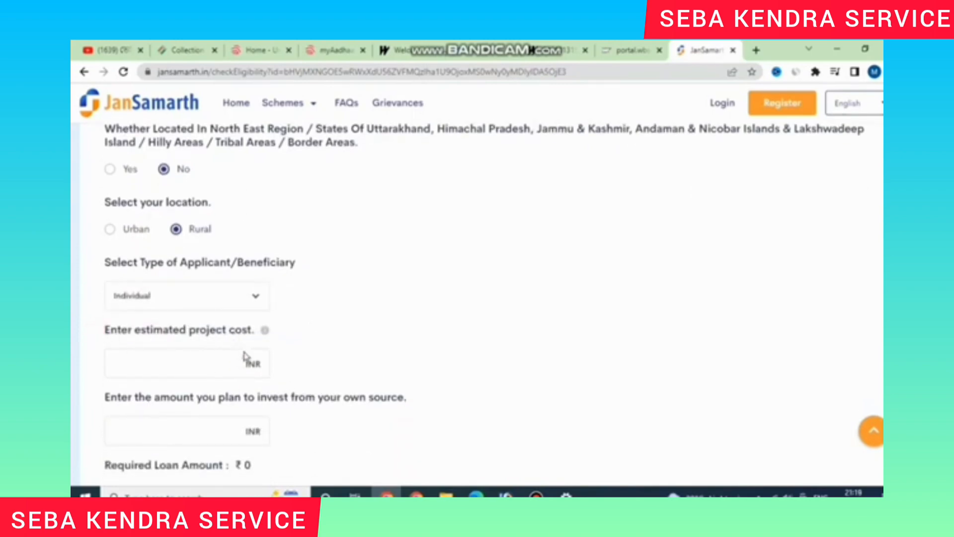
{"action": "scroll", "coordinate": [238, 385], "scroll_direction": "down", "scroll_amount": 1}
{"action": "left_click", "coordinate": [192, 300]}
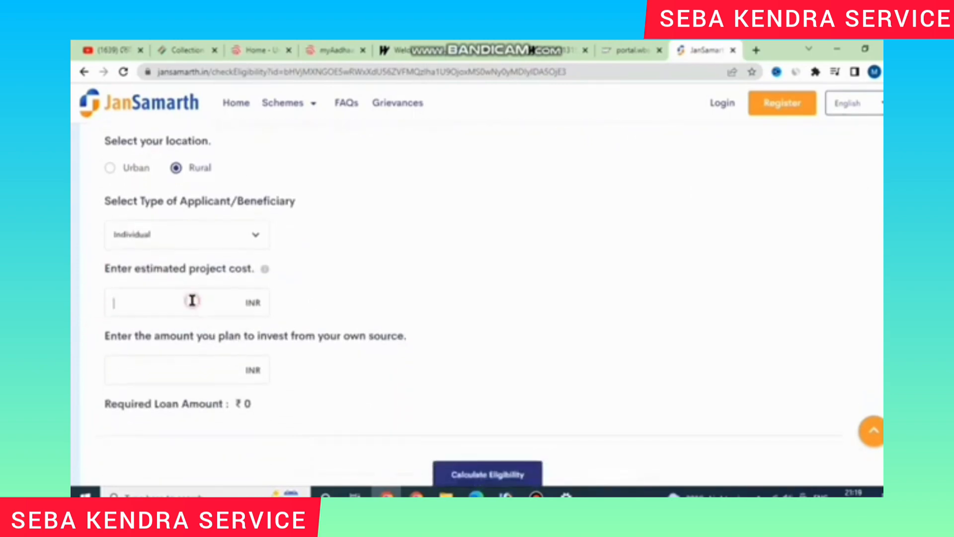
{"action": "type", "text": "100000"}
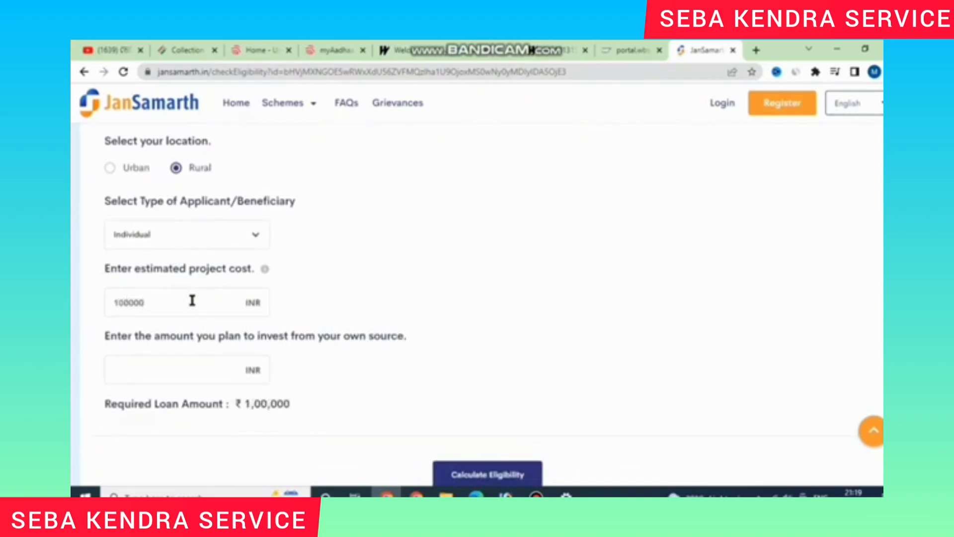
{"action": "left_click", "coordinate": [315, 306]}
{"action": "left_click", "coordinate": [349, 336]}
{"action": "type", "text": "10000"}
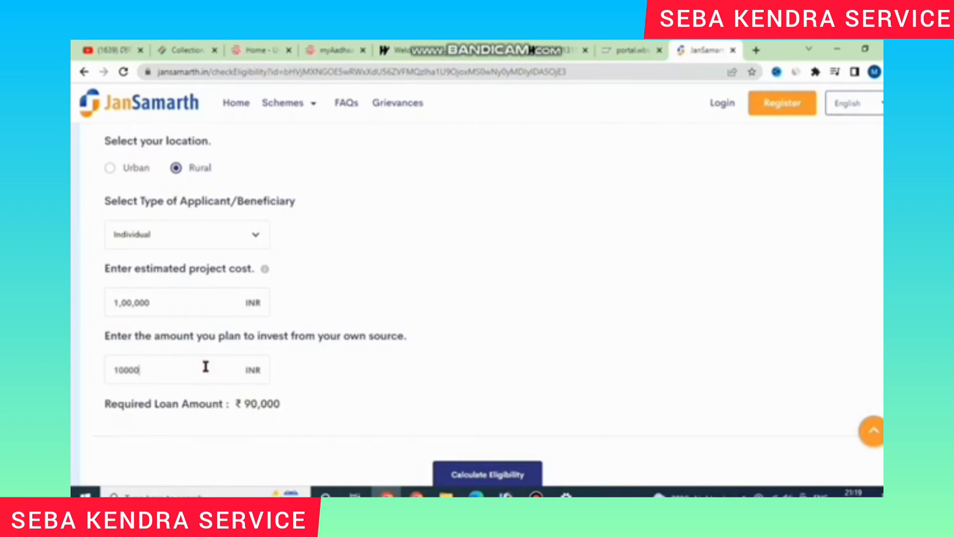
Step: Check the required loan amount and calculate the eligibility for the Business Activity Loan
{"action": "left_click", "coordinate": [290, 366]}
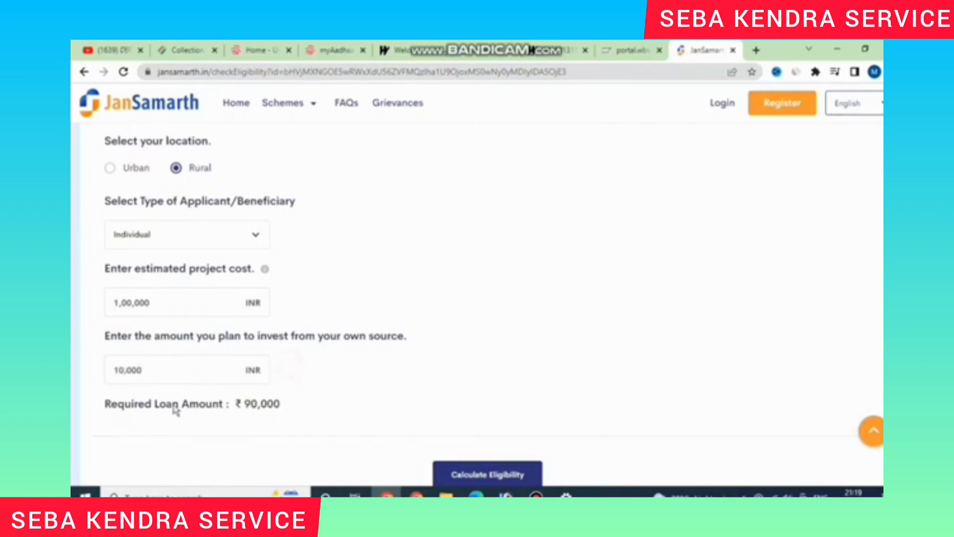
{"action": "left_click", "coordinate": [103, 409]}
{"action": "left_click", "coordinate": [283, 404]}
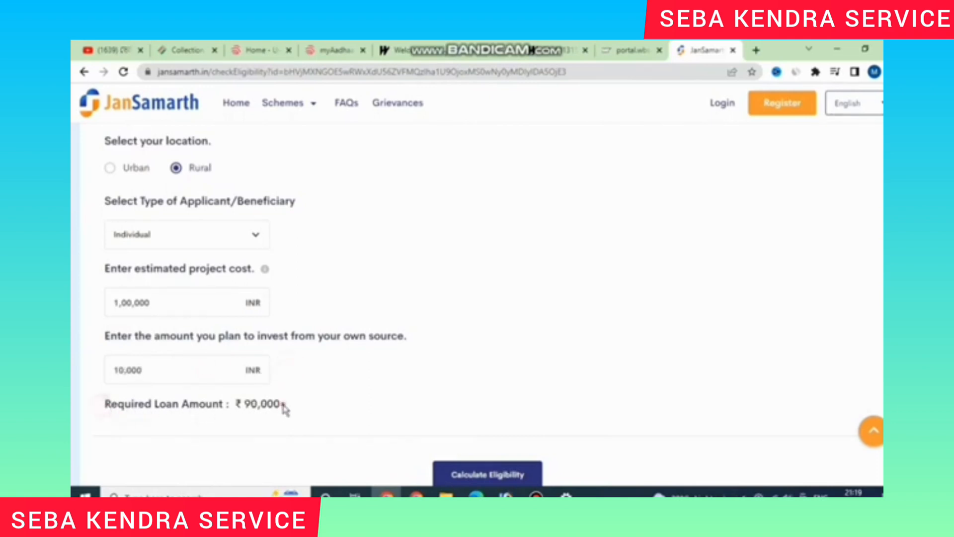
{"action": "left_click", "coordinate": [254, 411]}
{"action": "scroll", "coordinate": [427, 391], "scroll_direction": "down", "scroll_amount": 1}
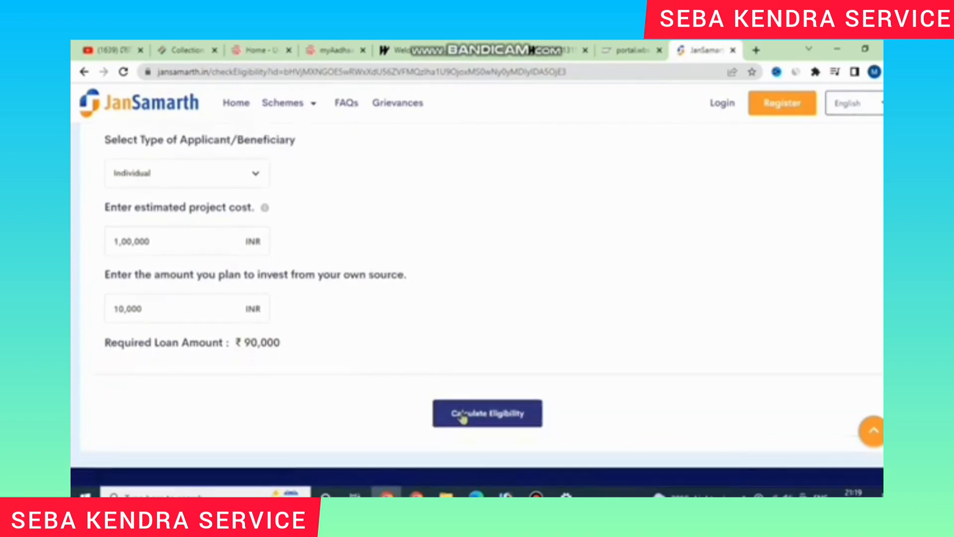
{"action": "left_click", "coordinate": [470, 420]}
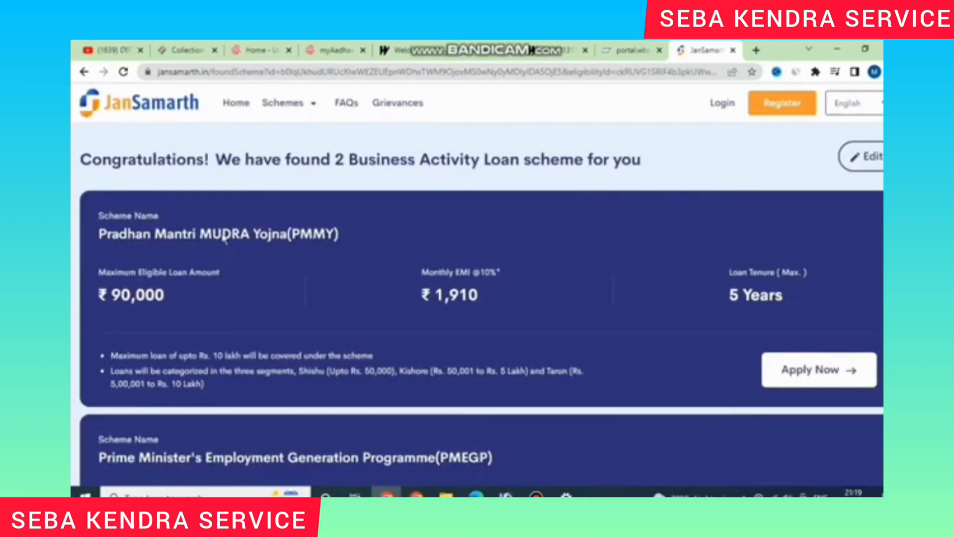
Step: Review the matching loan schemes and start an application for Pradhan Mantri MUDRA Yojna (PMMY)
{"action": "left_click", "coordinate": [88, 164]}
{"action": "scroll", "coordinate": [383, 293], "scroll_direction": "down", "scroll_amount": 3}
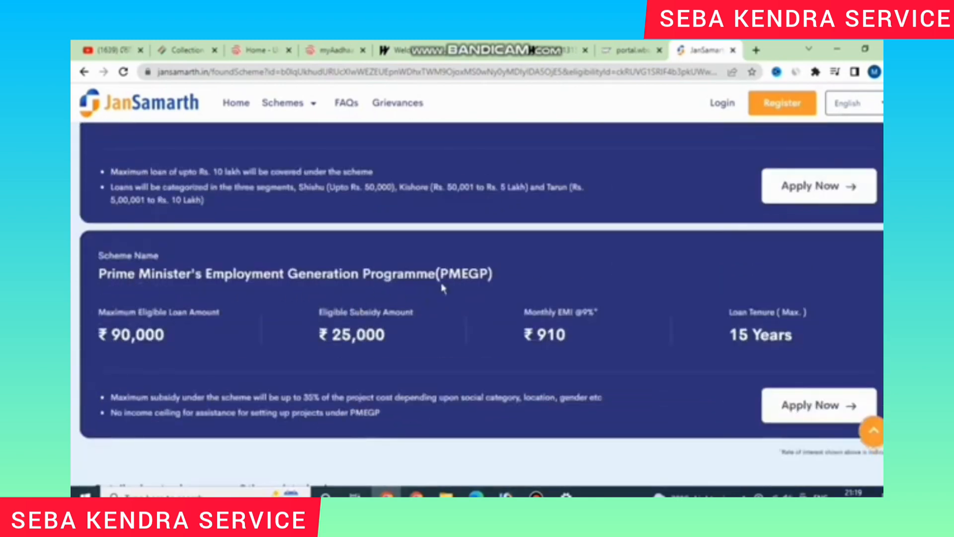
{"action": "scroll", "coordinate": [377, 342], "scroll_direction": "up", "scroll_amount": 3}
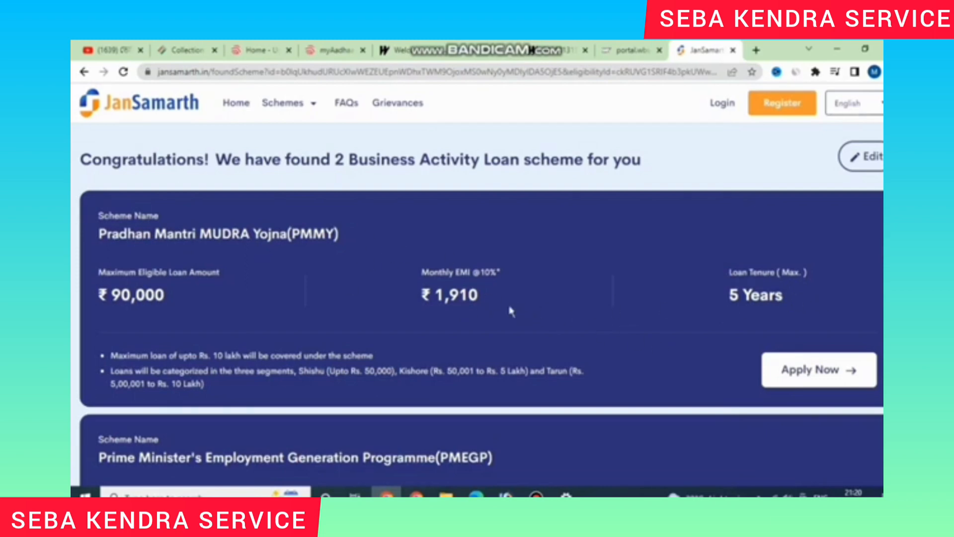
{"action": "left_click", "coordinate": [820, 377]}
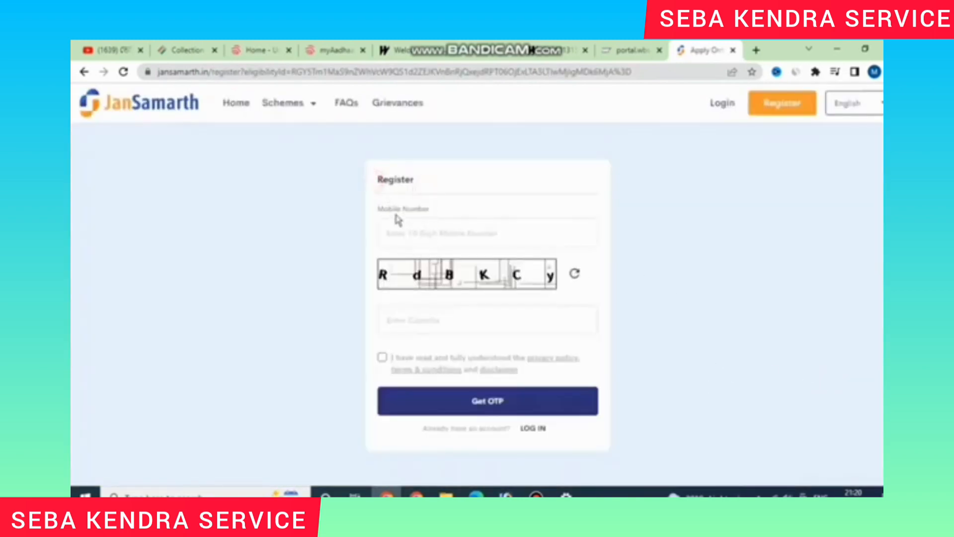
Step: Enter the applicant's mobile number and the displayed captcha in the registration form
{"action": "left_click", "coordinate": [425, 232]}
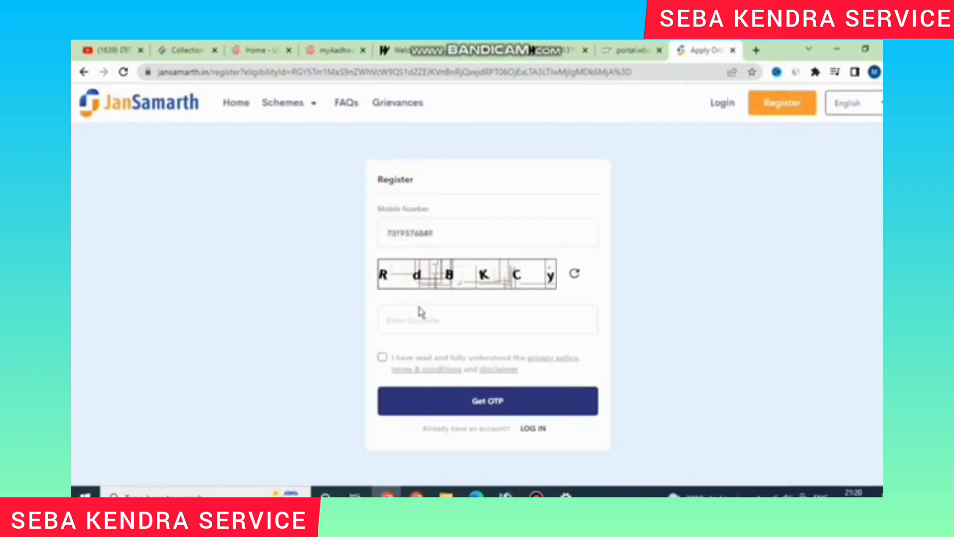
{"action": "left_click", "coordinate": [411, 324]}
{"action": "type", "text": "RdBKCy"}
Step: Open the registration consent and accept the Privacy Policy and the Terms & Conditions after reading each to the end
{"action": "left_click", "coordinate": [381, 358]}
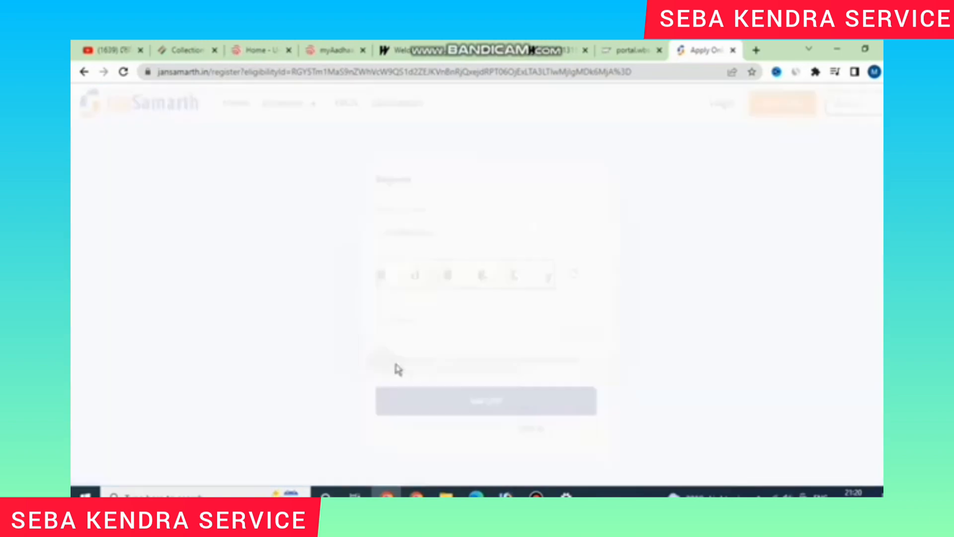
{"action": "scroll", "coordinate": [512, 368], "scroll_direction": "down", "scroll_amount": 15}
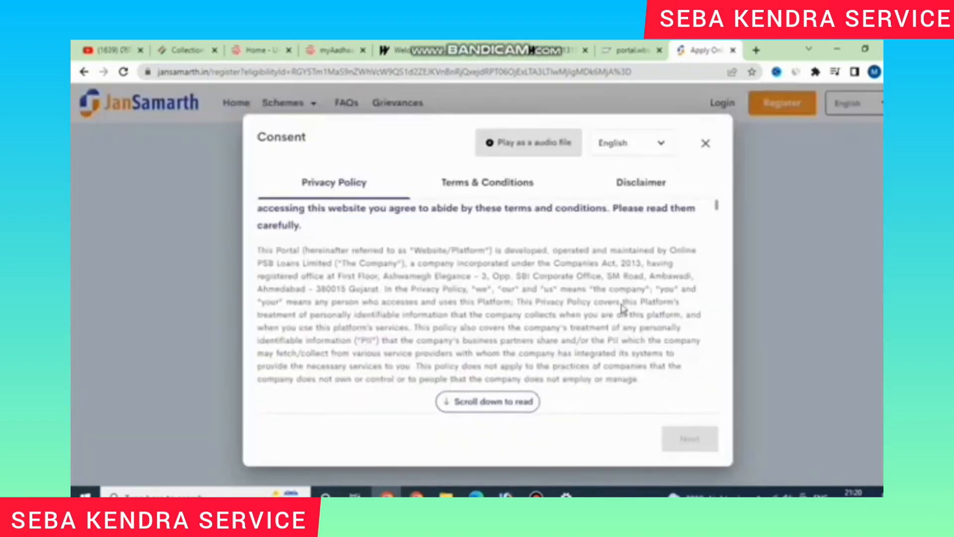
{"action": "scroll", "coordinate": [714, 418], "scroll_direction": "down", "scroll_amount": 5}
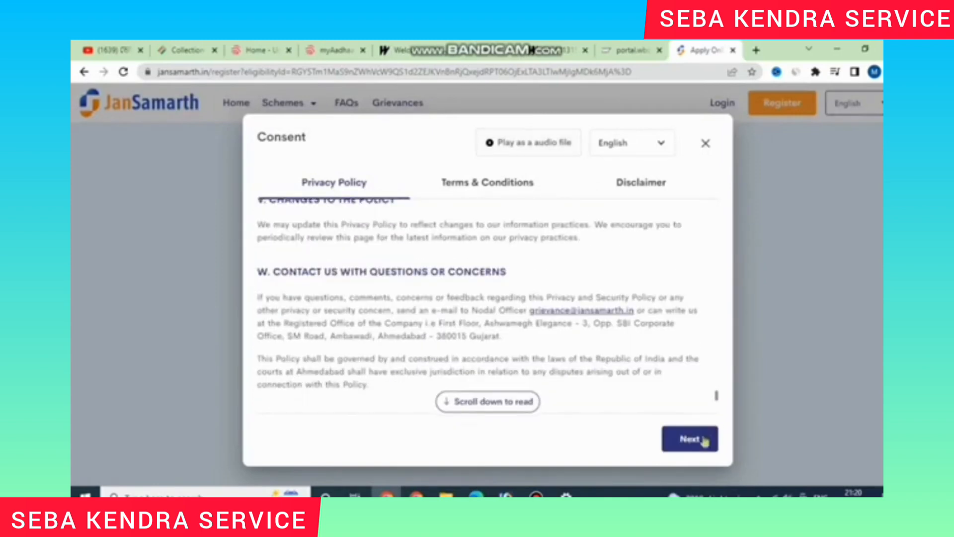
{"action": "left_click", "coordinate": [691, 439]}
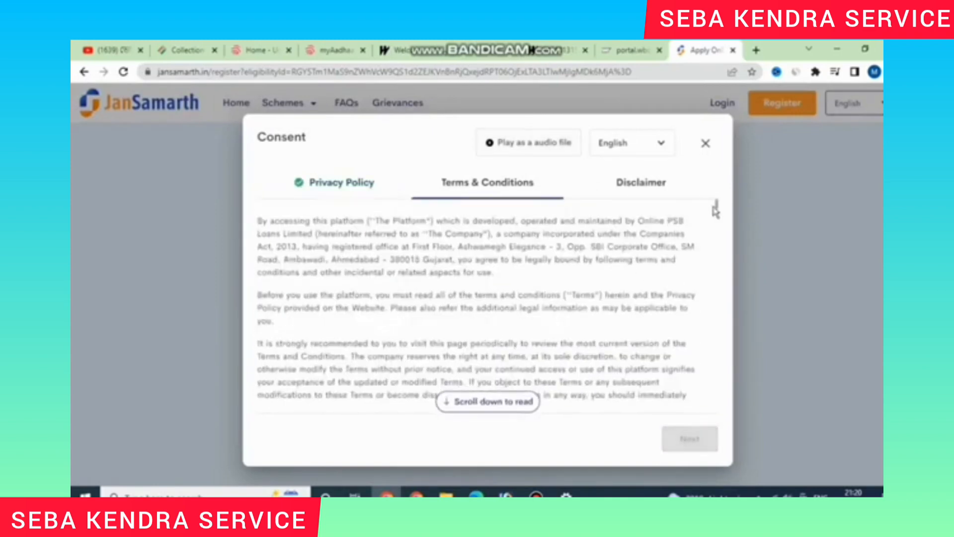
{"action": "scroll", "coordinate": [654, 236], "scroll_direction": "down", "scroll_amount": 15}
{"action": "left_click", "coordinate": [700, 439]}
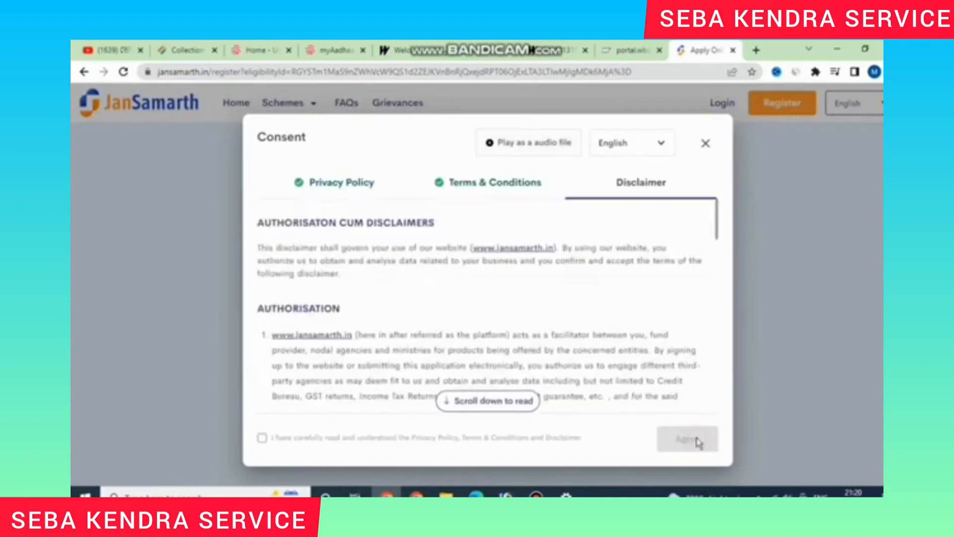
Step: Read through the Disclaimer, confirm that all three policies have been read and understood, and agree to the consent
{"action": "scroll", "coordinate": [690, 271], "scroll_direction": "down", "scroll_amount": 5}
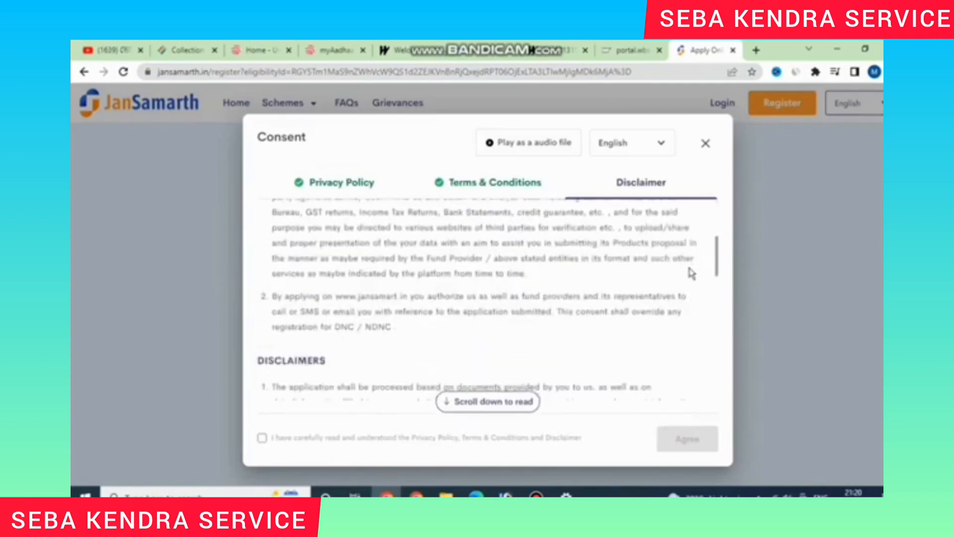
{"action": "scroll", "coordinate": [691, 273], "scroll_direction": "down", "scroll_amount": 5}
{"action": "scroll", "coordinate": [694, 319], "scroll_direction": "down", "scroll_amount": 8}
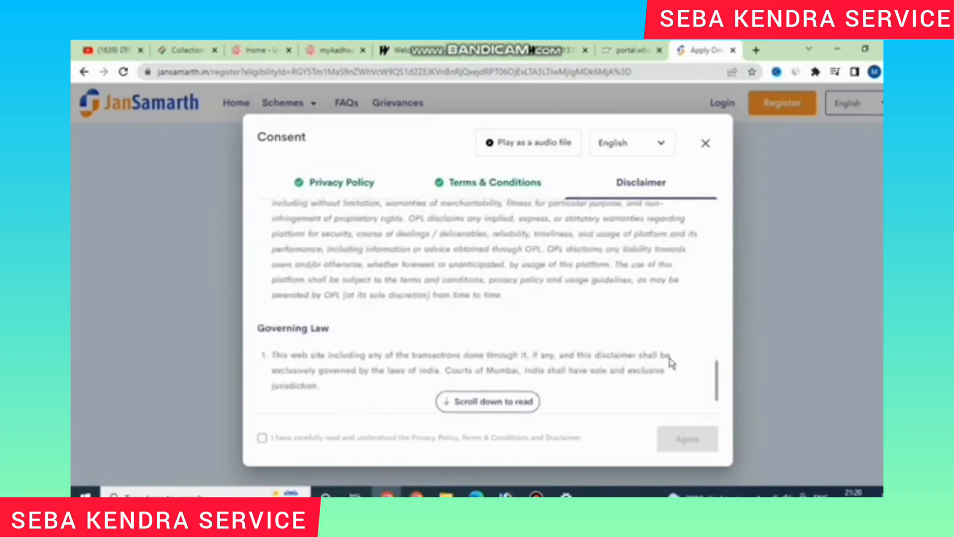
{"action": "left_click", "coordinate": [262, 438]}
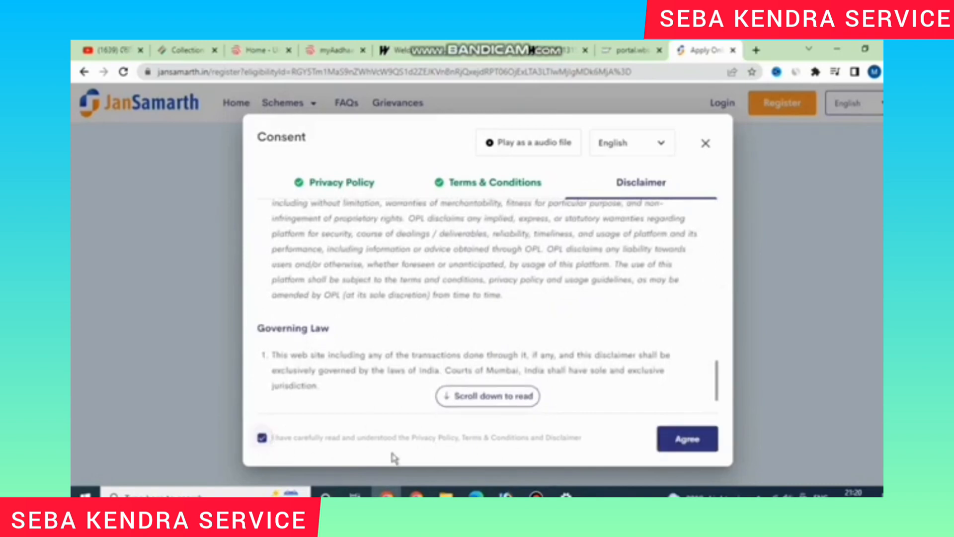
{"action": "left_click", "coordinate": [685, 440]}
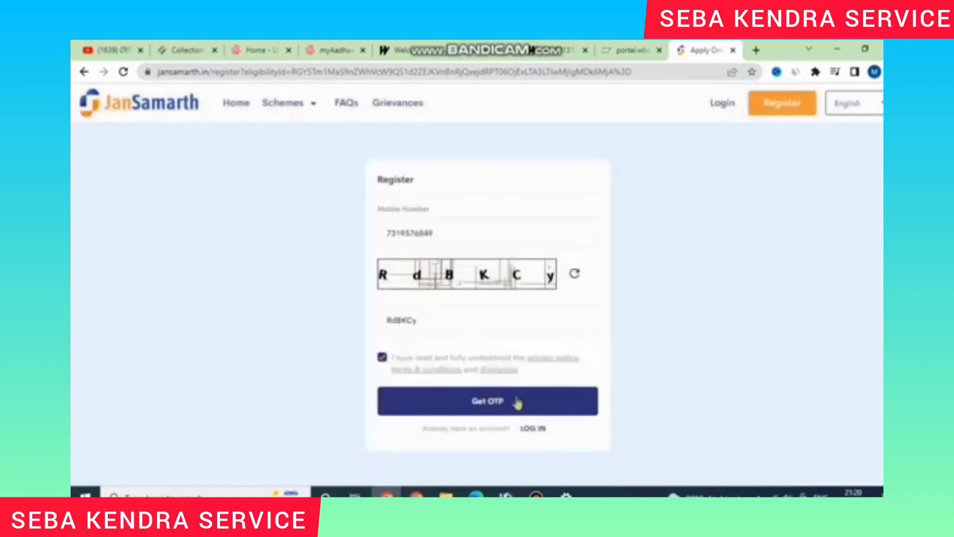
Step: Request an OTP for the mobile number and enter the received verification code
{"action": "left_click", "coordinate": [504, 407]}
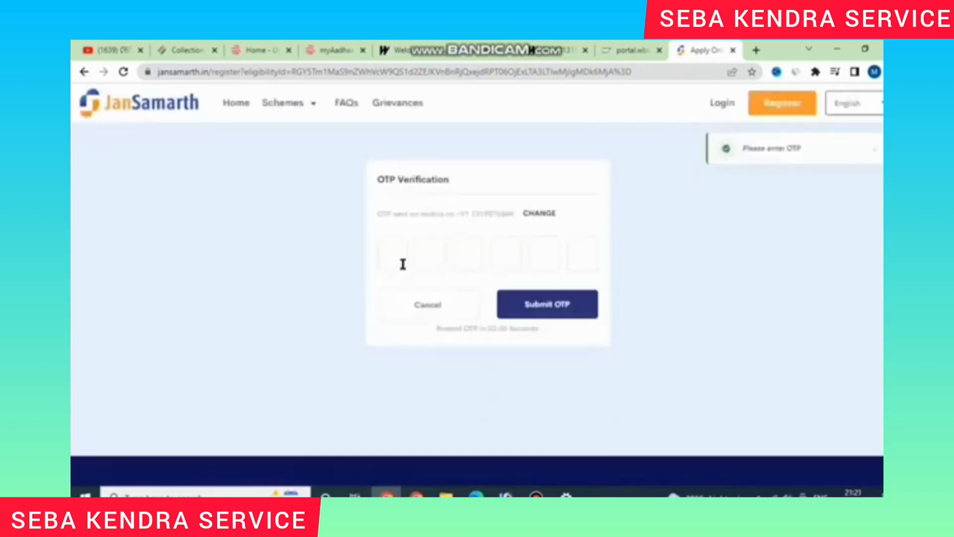
{"action": "left_click", "coordinate": [390, 255]}
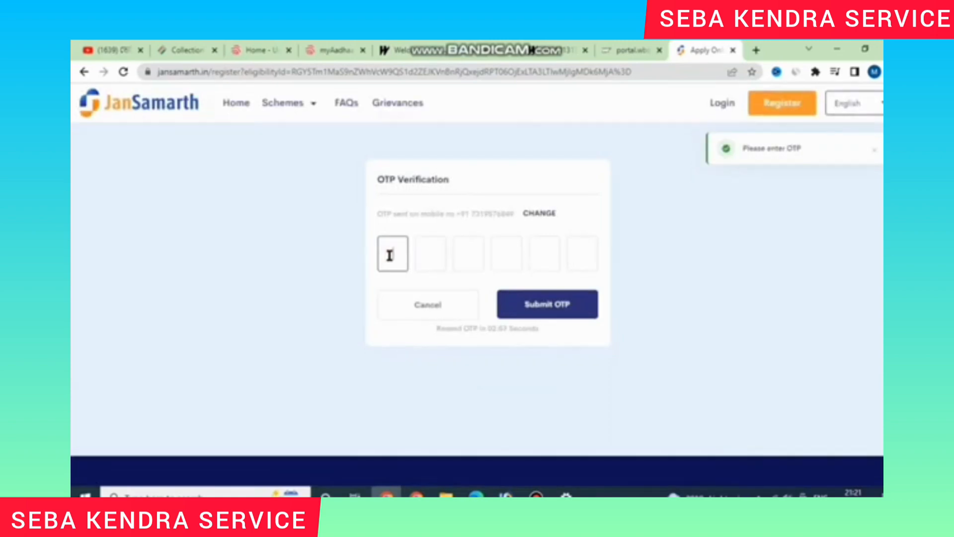
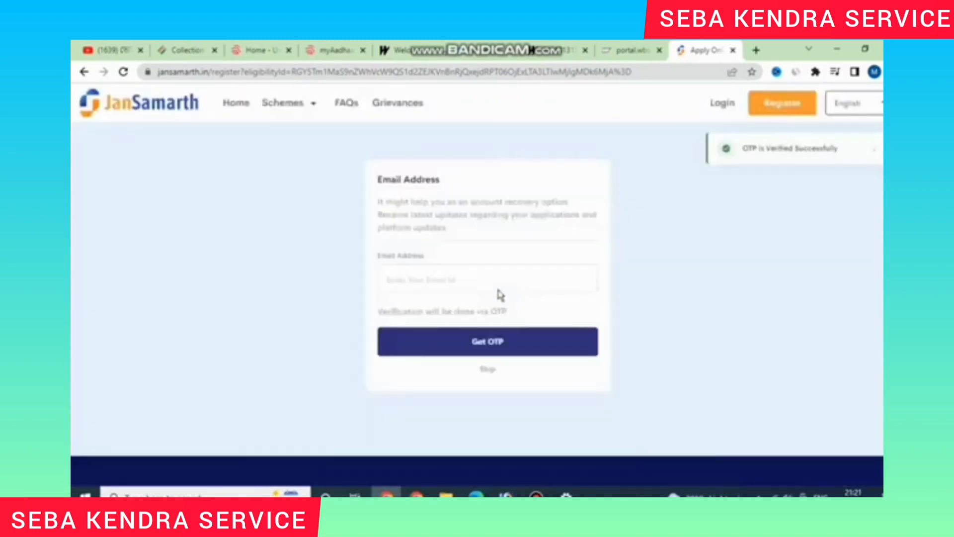
Step: Enter the applicant's e-mail address for account recovery and request an OTP for it
{"action": "left_click", "coordinate": [462, 281]}
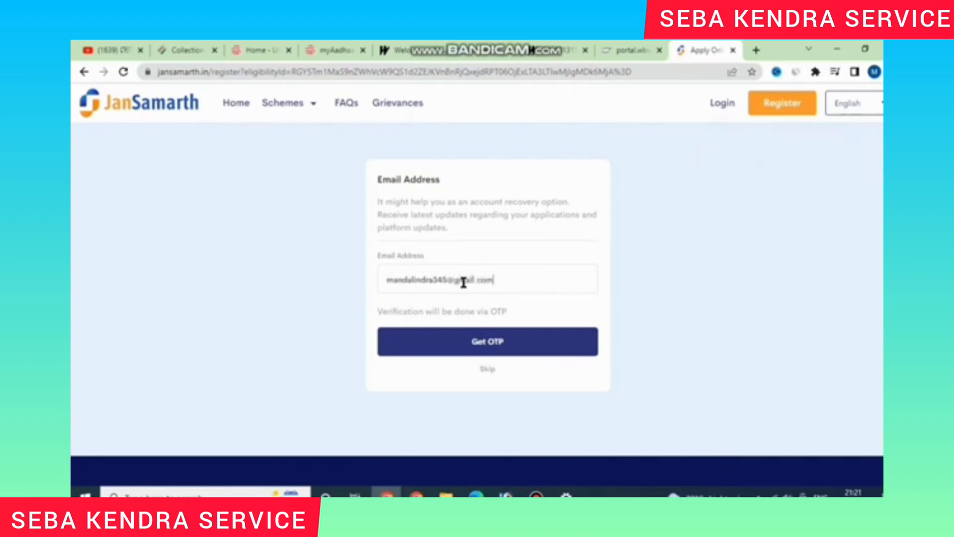
{"action": "left_click", "coordinate": [503, 347]}
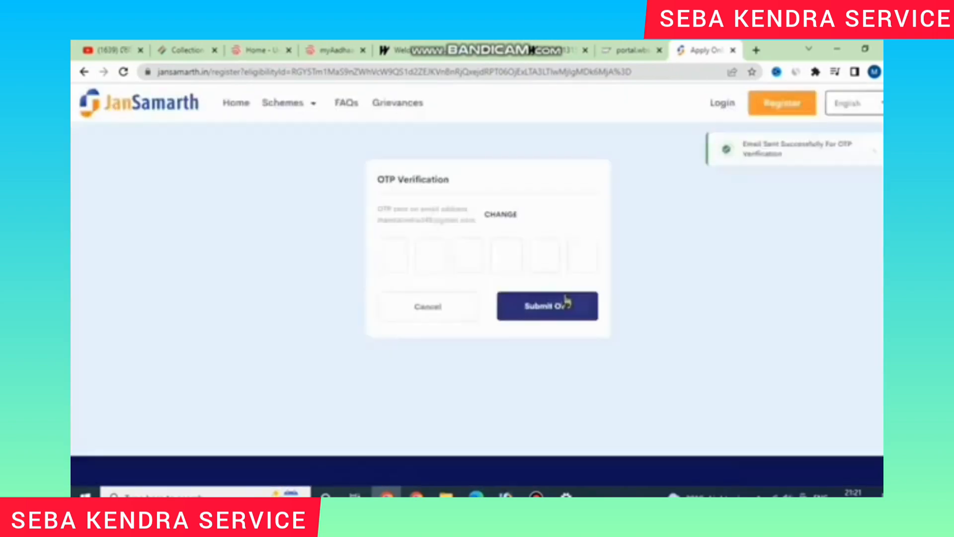
Step: Enter the verification code sent to the e-mail address
{"action": "left_click", "coordinate": [399, 256]}
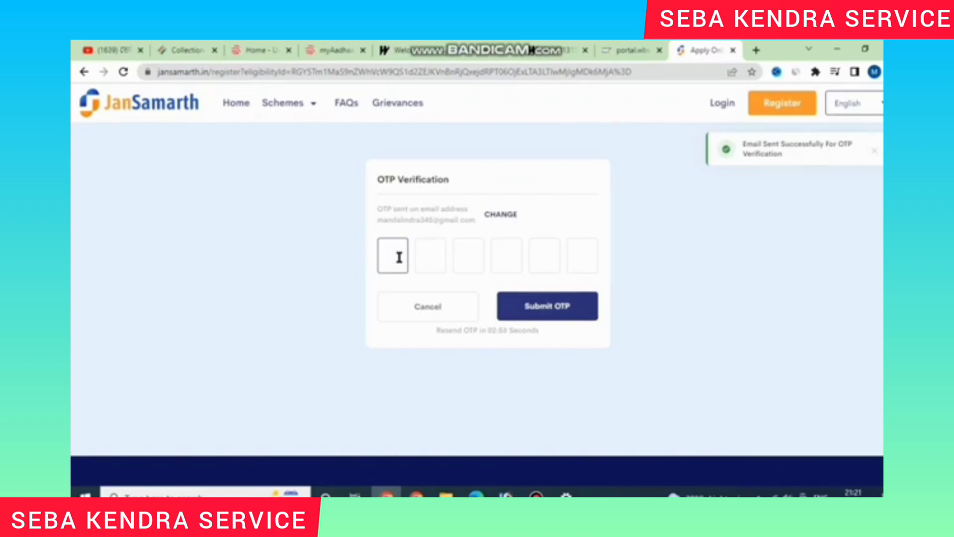
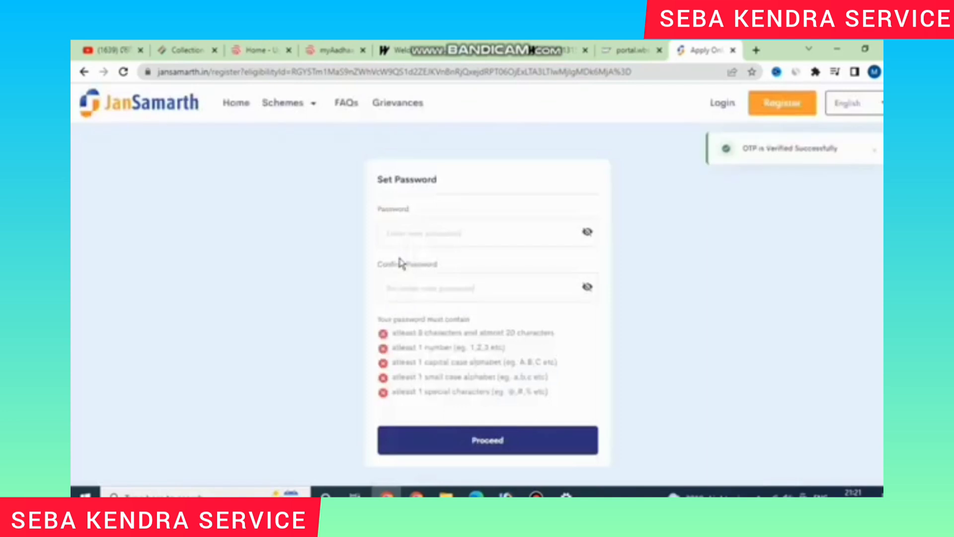
Step: Set the account password, re-enter it in the confirmation field and complete the registration
{"action": "left_click", "coordinate": [431, 234]}
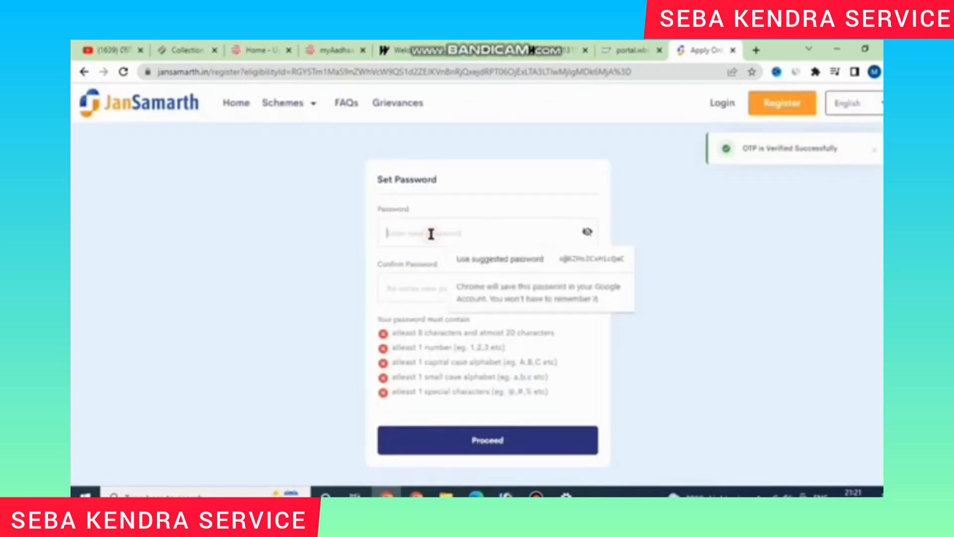
{"action": "type", "text": "M"}
{"action": "type", "text": "•••••••••"}
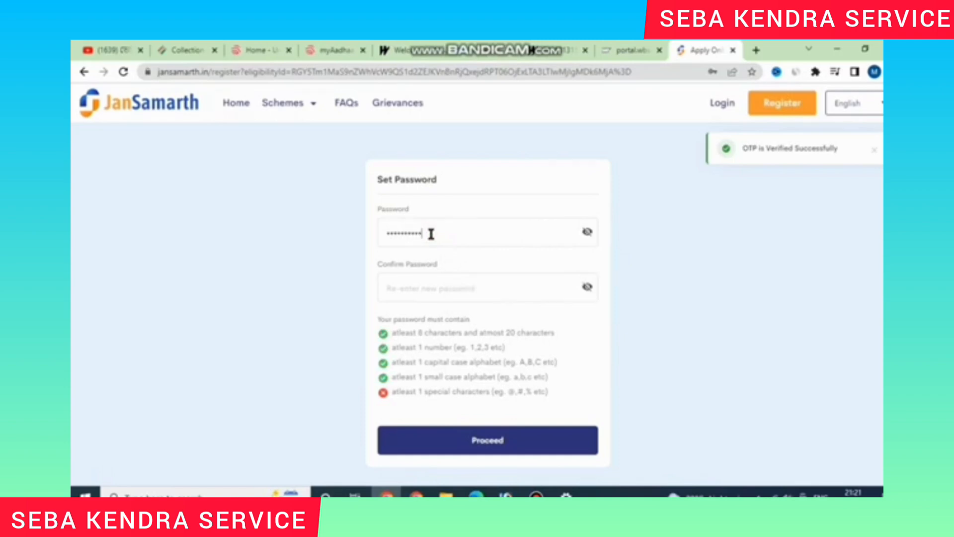
{"action": "left_click", "coordinate": [433, 293]}
{"action": "type", "text": "M"}
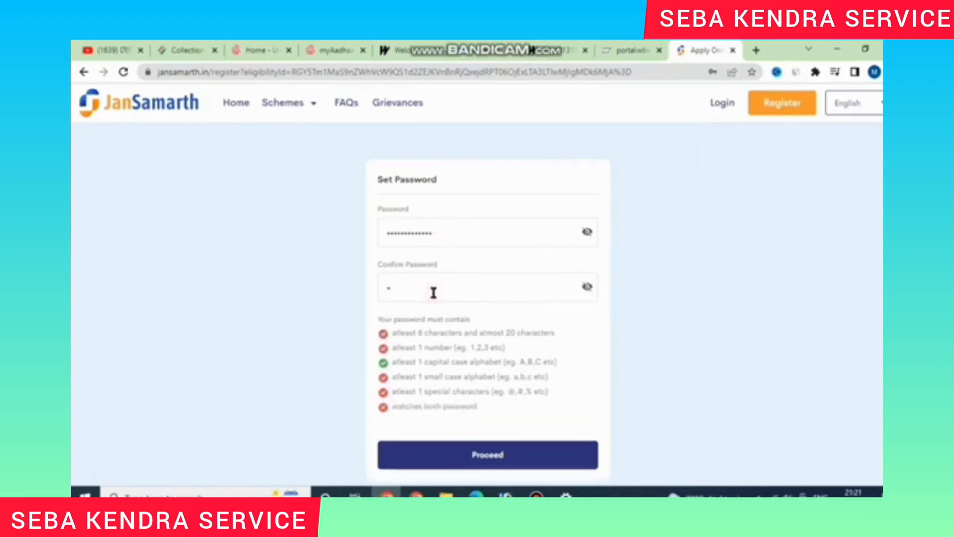
{"action": "type", "text": "•••••••••••"}
{"action": "left_click", "coordinate": [491, 454]}
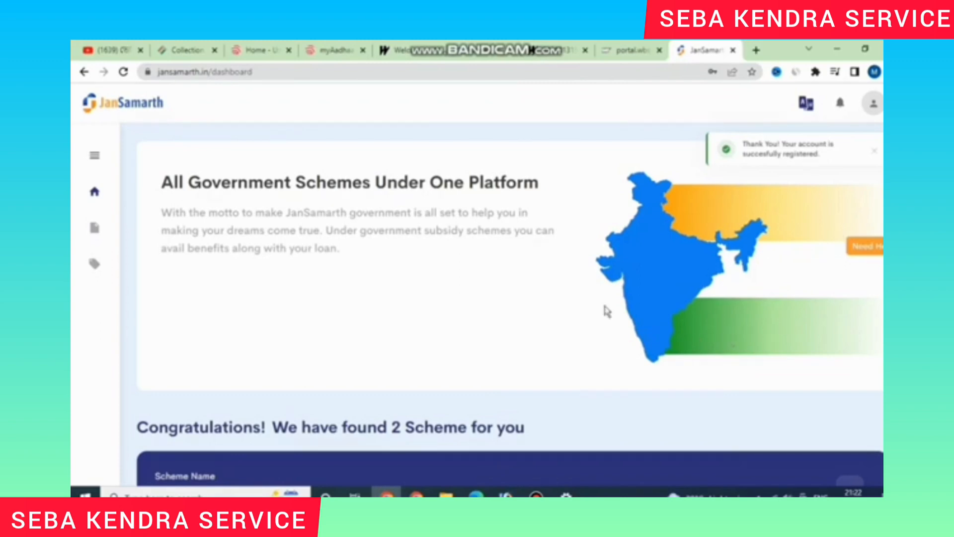
Step: Find the Pradhan Mantri MUDRA Yojna (PMMY) scheme for Business Activity Loan on the dashboard and proceed with it
{"action": "scroll", "coordinate": [633, 338], "scroll_direction": "down", "scroll_amount": 5}
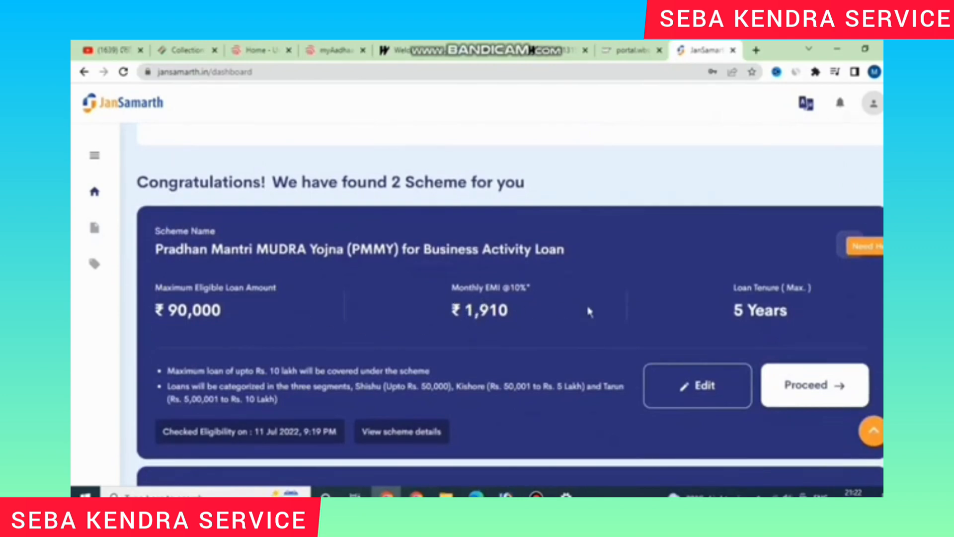
{"action": "scroll", "coordinate": [378, 245], "scroll_direction": "down", "scroll_amount": 1}
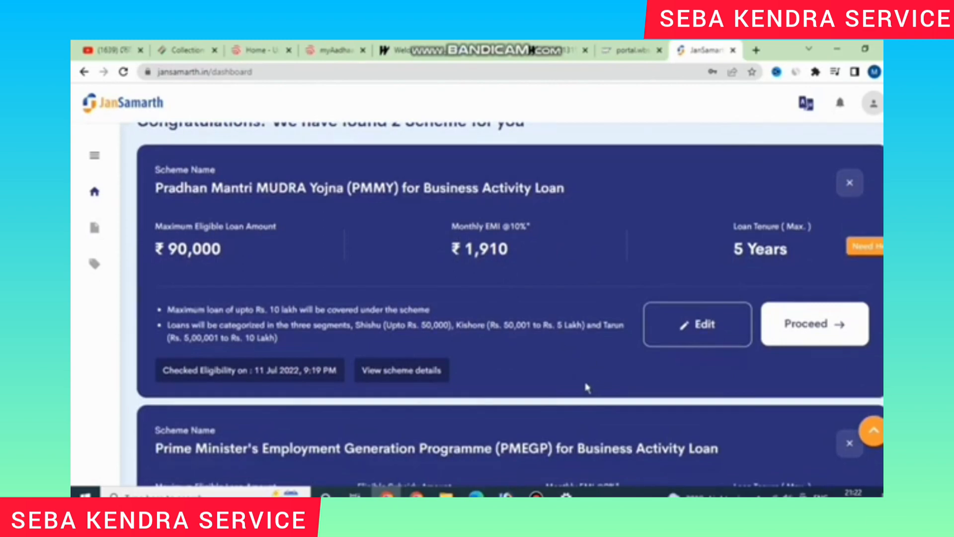
{"action": "left_click", "coordinate": [825, 339]}
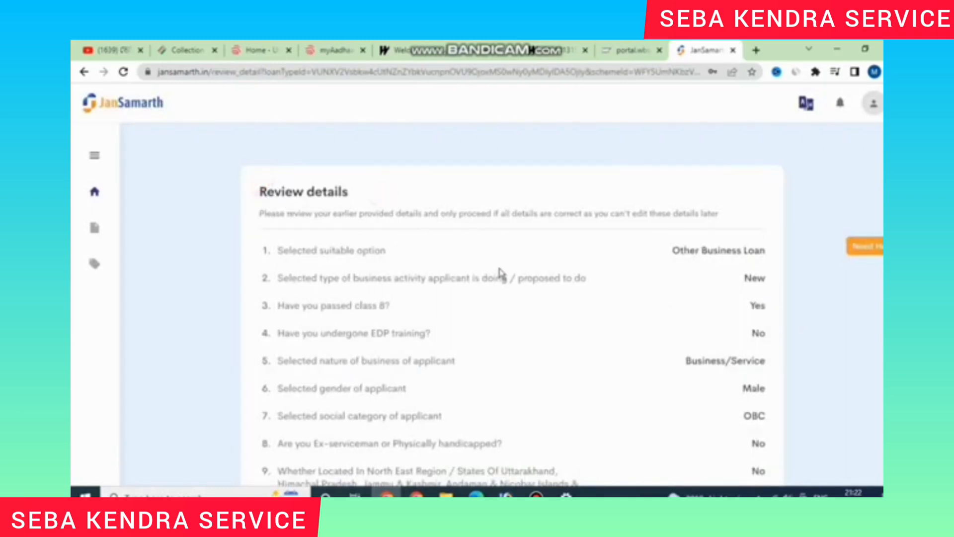
Step: Review all the eligibility details provided for the loan and continue to the application
{"action": "scroll", "coordinate": [500, 274], "scroll_direction": "down", "scroll_amount": 3}
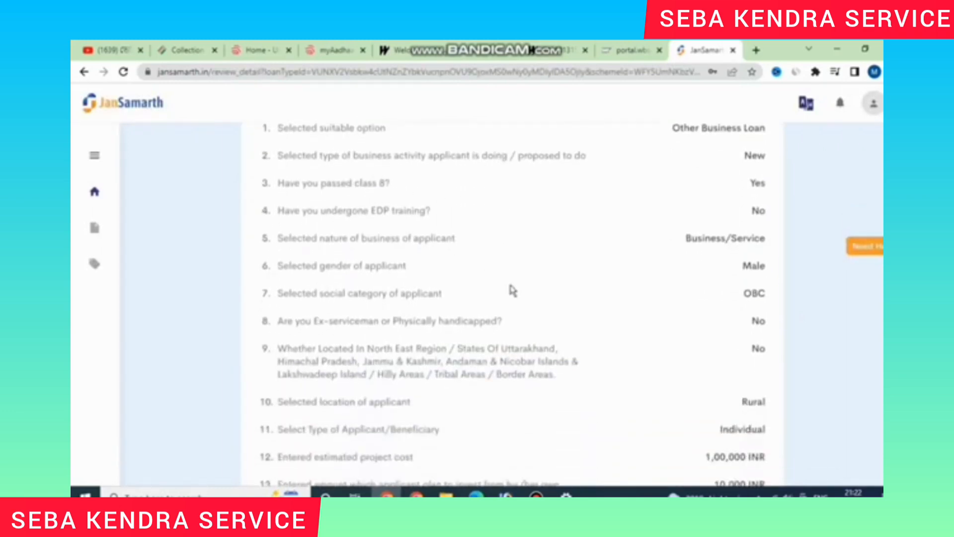
{"action": "scroll", "coordinate": [511, 291], "scroll_direction": "down", "scroll_amount": 6}
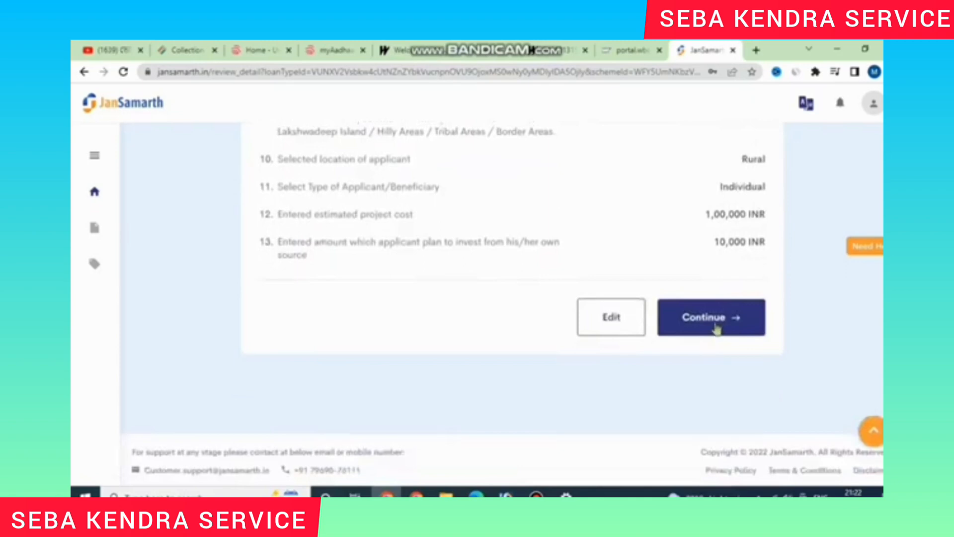
{"action": "left_click", "coordinate": [705, 320]}
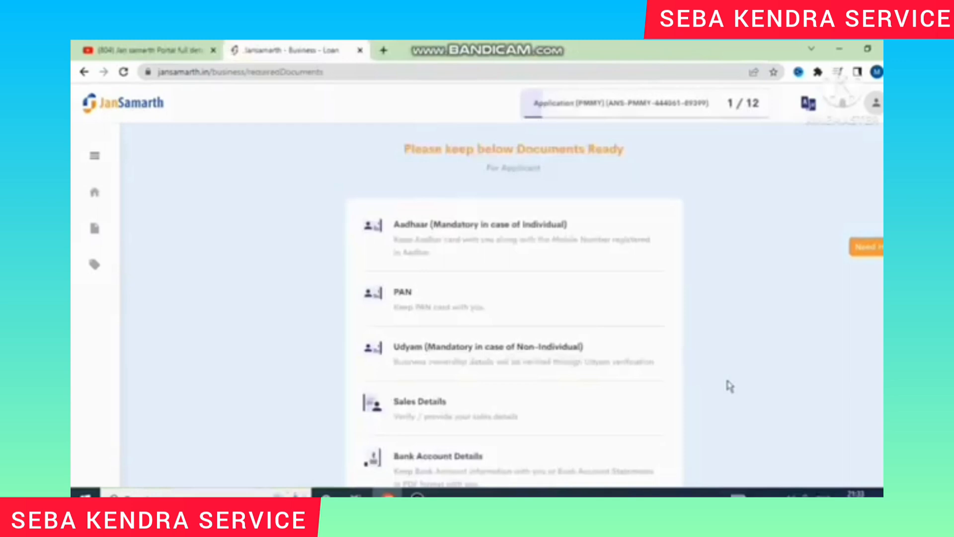
Step: Check the list of documents to keep ready for the PMMY application and proceed
{"action": "scroll", "coordinate": [626, 330], "scroll_direction": "down", "scroll_amount": 3}
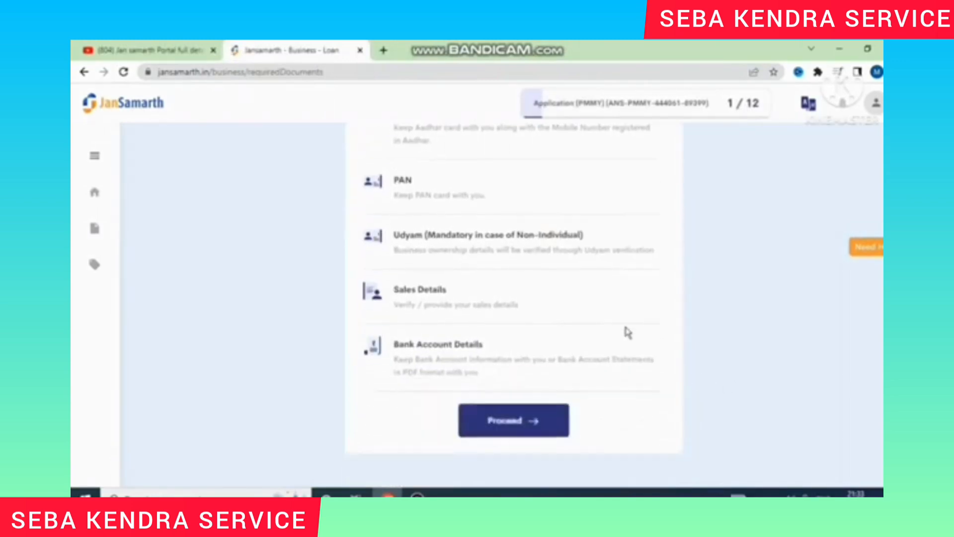
{"action": "scroll", "coordinate": [626, 338], "scroll_direction": "up", "scroll_amount": 3}
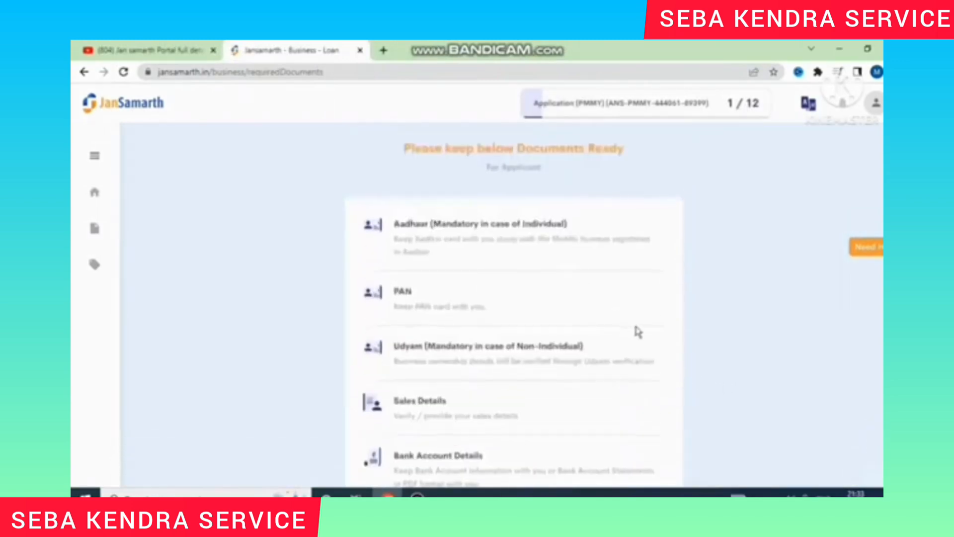
{"action": "scroll", "coordinate": [635, 330], "scroll_direction": "down", "scroll_amount": 3}
{"action": "left_click", "coordinate": [541, 363]}
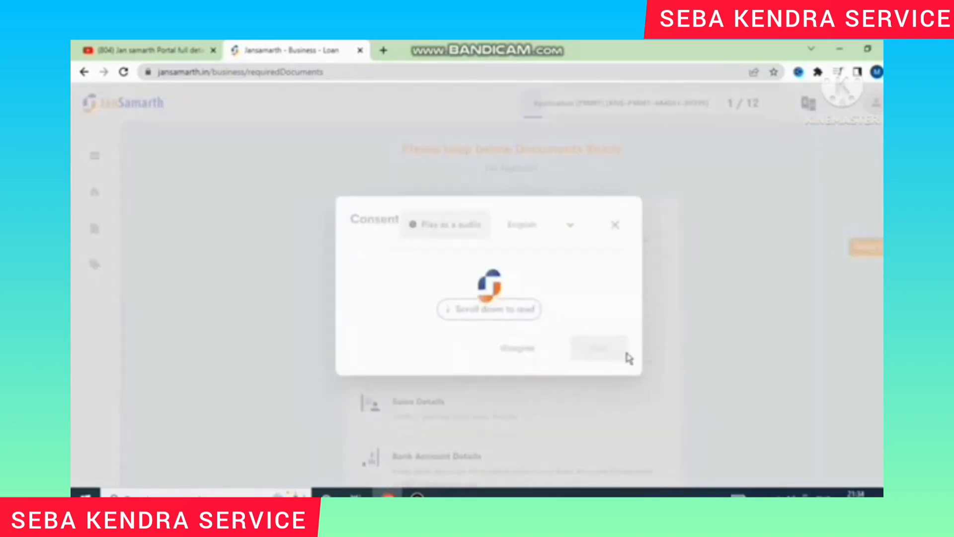
Step: Read through the Aadhaar (UIDAI), Income Tax (CBDT) and Udyam consents and accept each of them
{"action": "scroll", "coordinate": [623, 324], "scroll_direction": "down", "scroll_amount": 10}
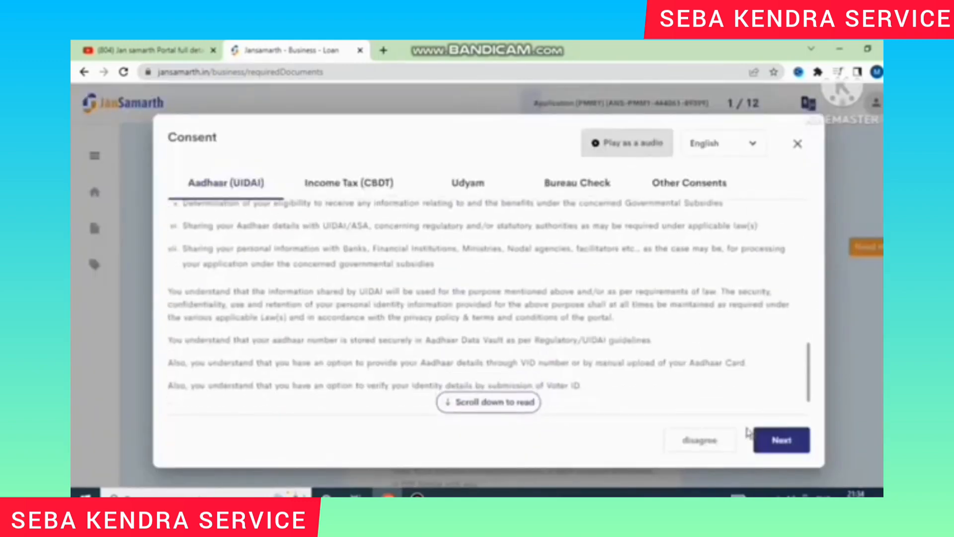
{"action": "left_click", "coordinate": [777, 441]}
{"action": "scroll", "coordinate": [705, 363], "scroll_direction": "down", "scroll_amount": 2}
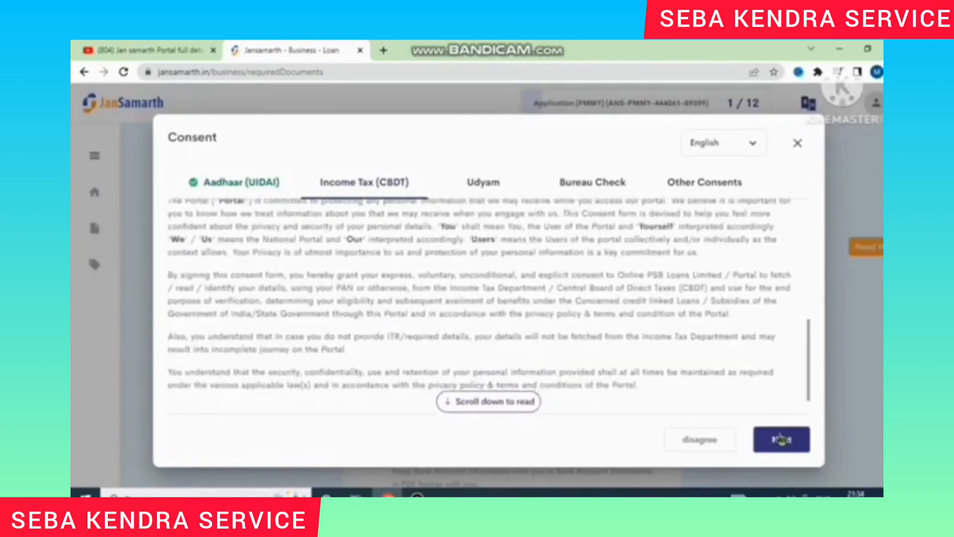
{"action": "left_click", "coordinate": [781, 439]}
{"action": "scroll", "coordinate": [671, 296], "scroll_direction": "down", "scroll_amount": 3}
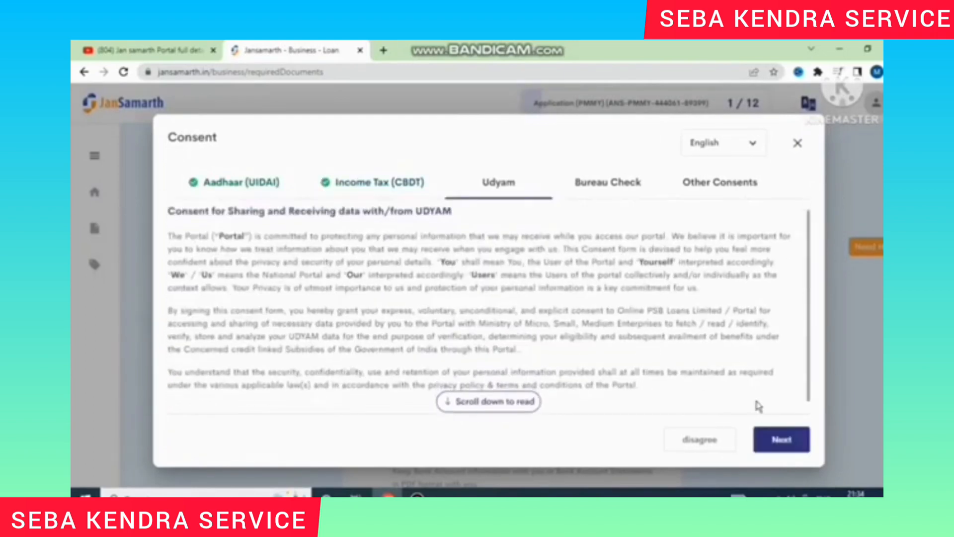
{"action": "left_click", "coordinate": [780, 438]}
Step: Read through the Bureau Check and Other Consents, then agree and proceed to identity verification
{"action": "scroll", "coordinate": [753, 372], "scroll_direction": "down", "scroll_amount": 10}
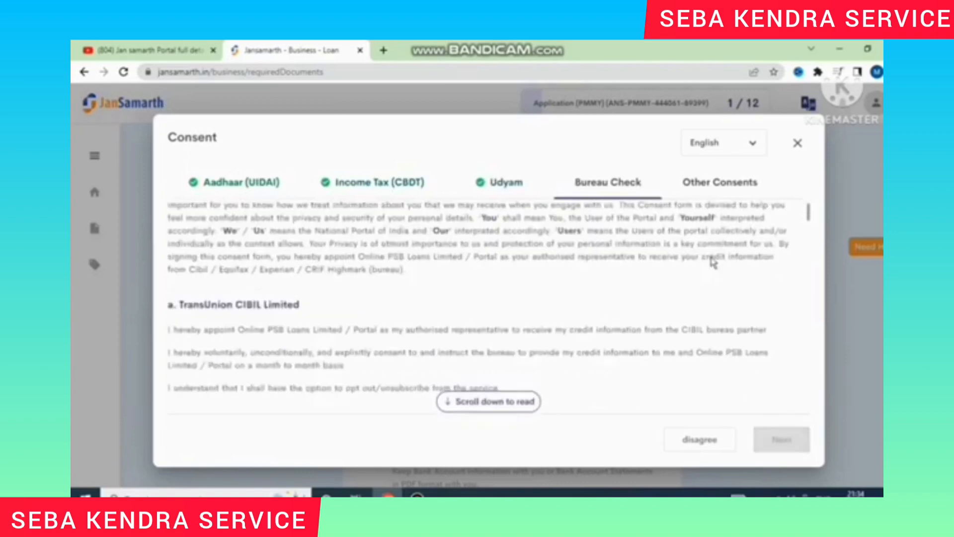
{"action": "scroll", "coordinate": [757, 360], "scroll_direction": "down", "scroll_amount": 10}
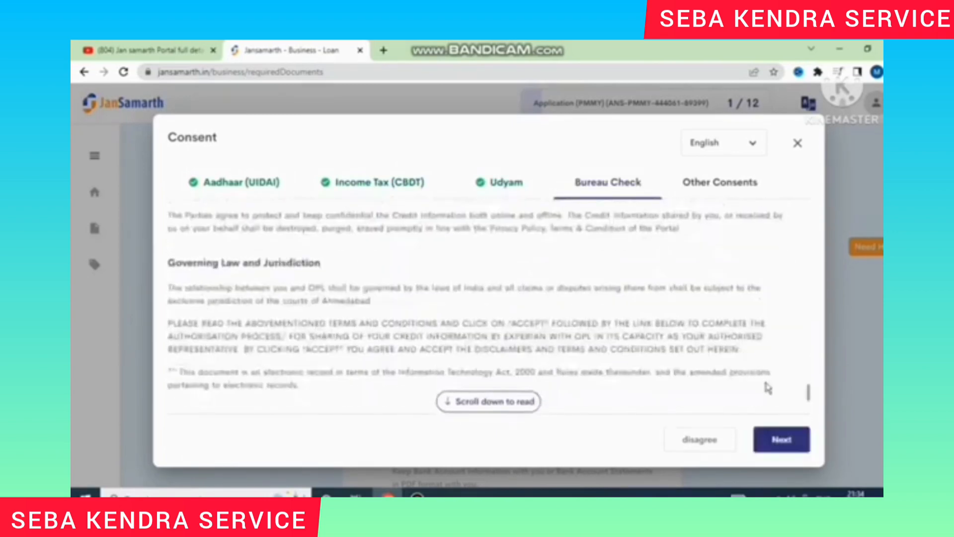
{"action": "left_click", "coordinate": [781, 439]}
{"action": "scroll", "coordinate": [746, 343], "scroll_direction": "down", "scroll_amount": 10}
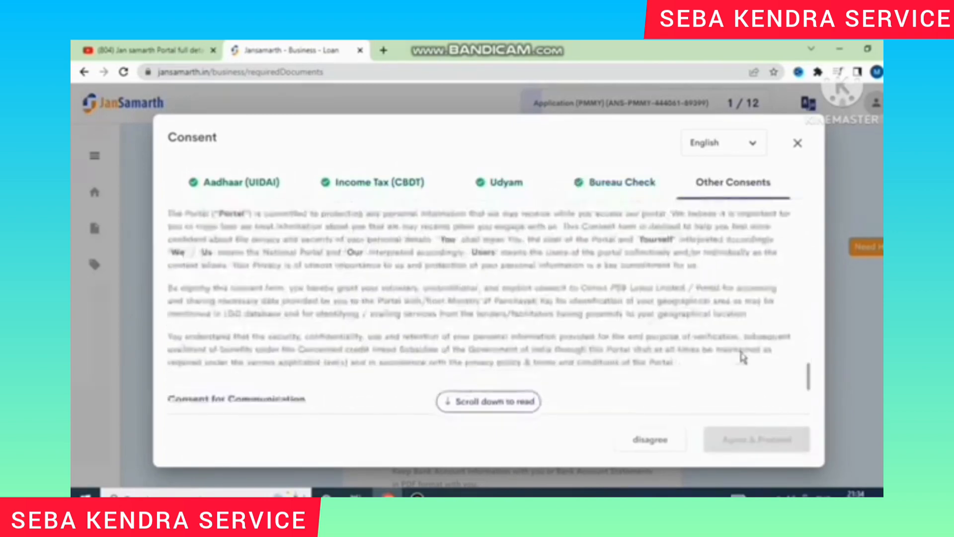
{"action": "left_click", "coordinate": [769, 441]}
{"action": "scroll", "coordinate": [762, 447], "scroll_direction": "down", "scroll_amount": 3}
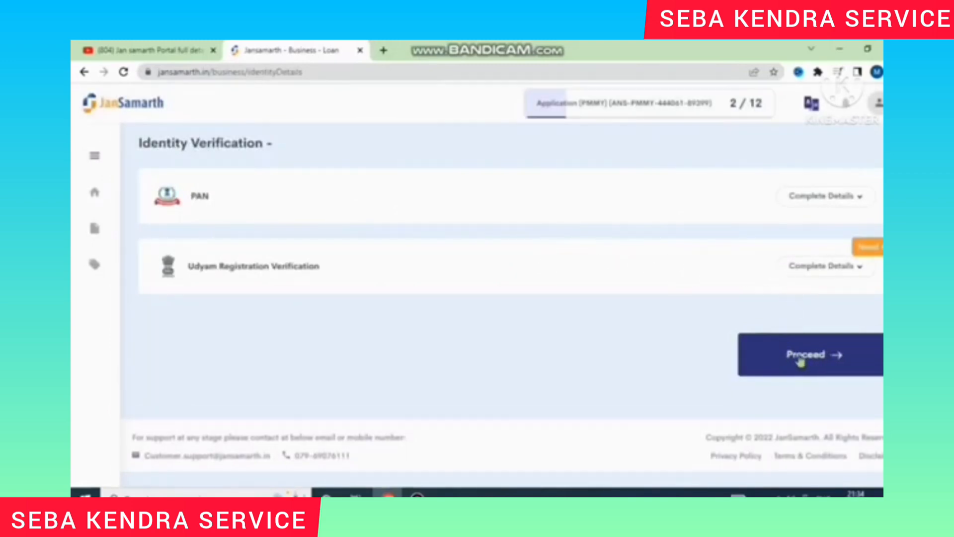
Step: Enter the applicant's PAN and date of birth in the PAN details, submit them for verification and collapse the section
{"action": "left_click", "coordinate": [833, 366]}
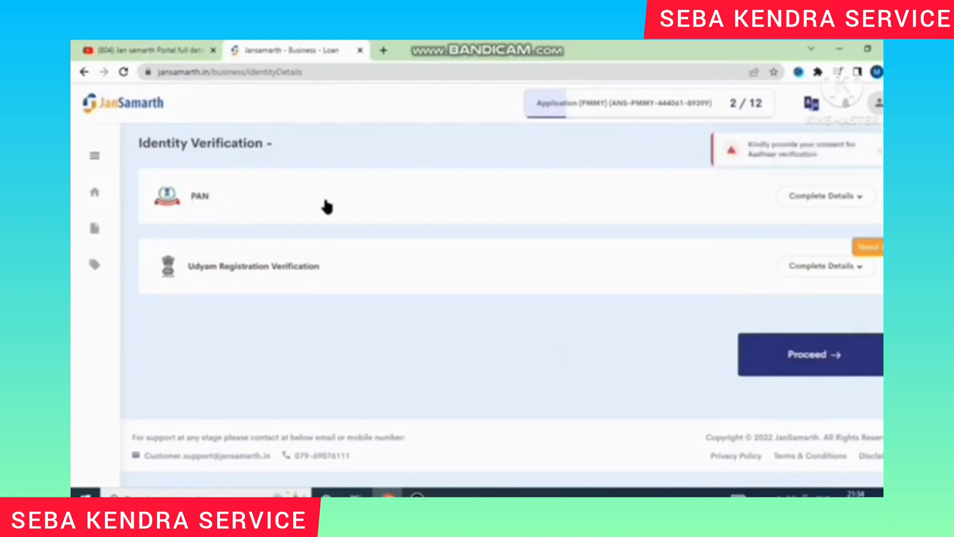
{"action": "left_click", "coordinate": [816, 201]}
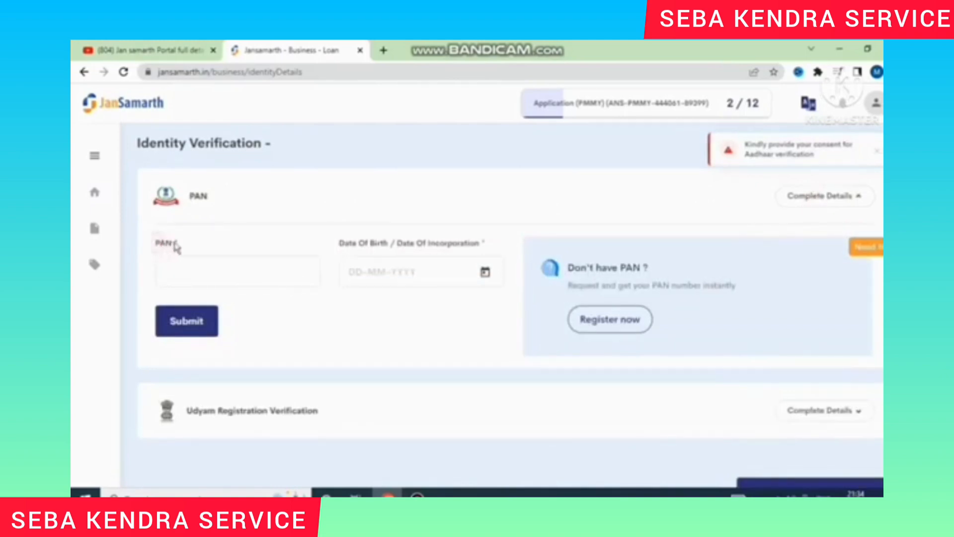
{"action": "left_click", "coordinate": [344, 246]}
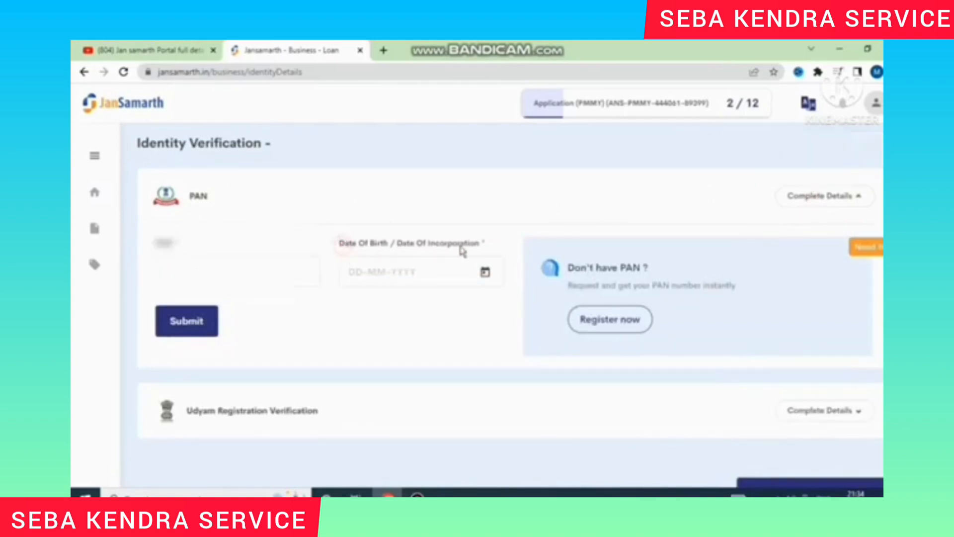
{"action": "left_click", "coordinate": [417, 494]}
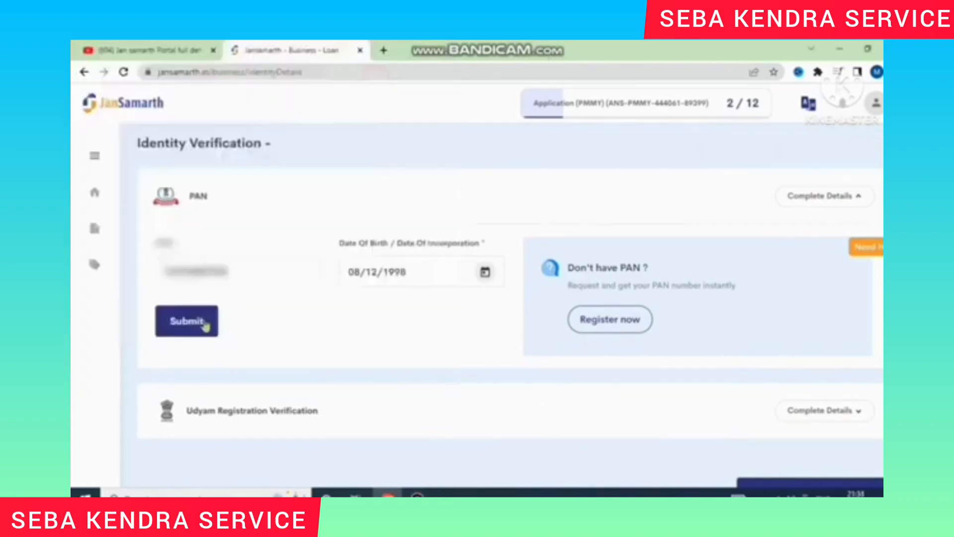
{"action": "left_click", "coordinate": [193, 321]}
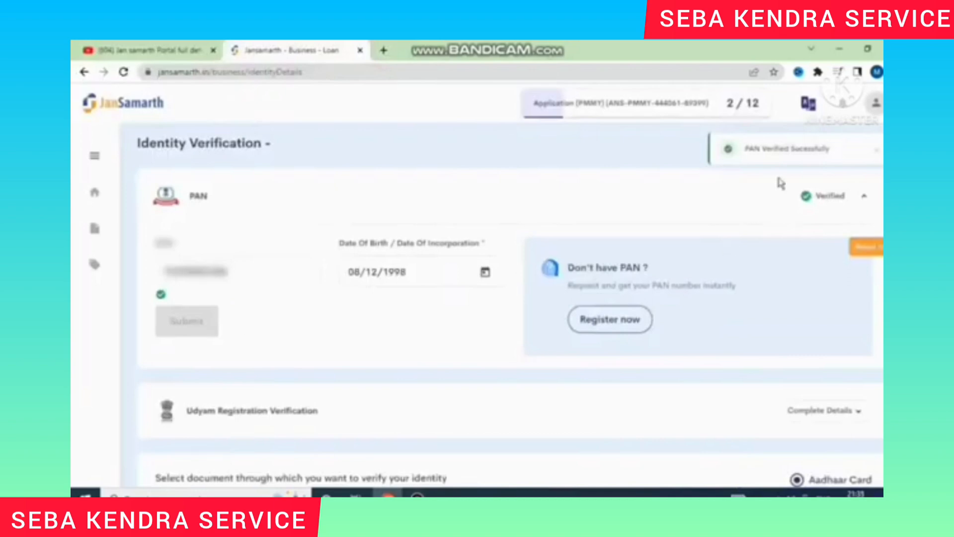
{"action": "left_click", "coordinate": [863, 198]}
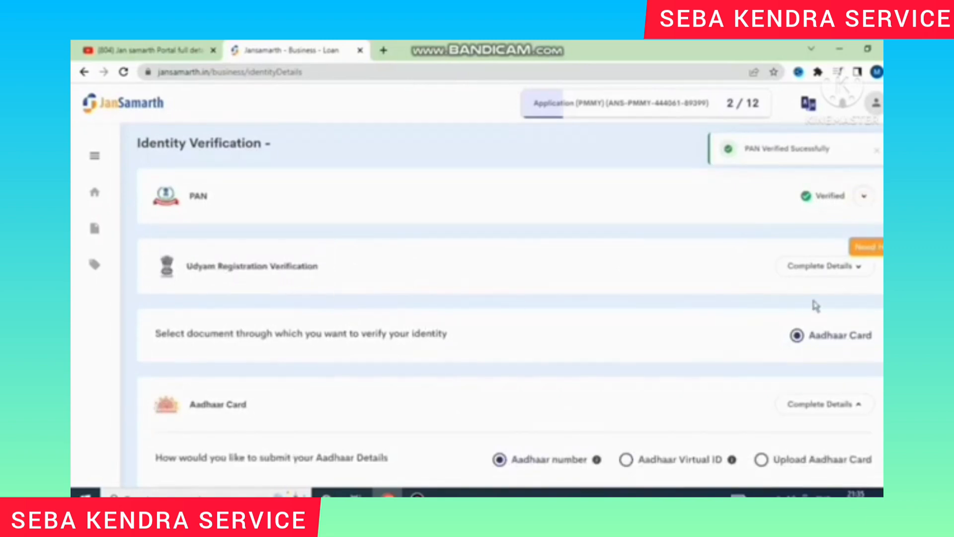
Step: Fill in the Udyam registration number and registered mobile number, submit them for verification and collapse the section
{"action": "left_click", "coordinate": [820, 268]}
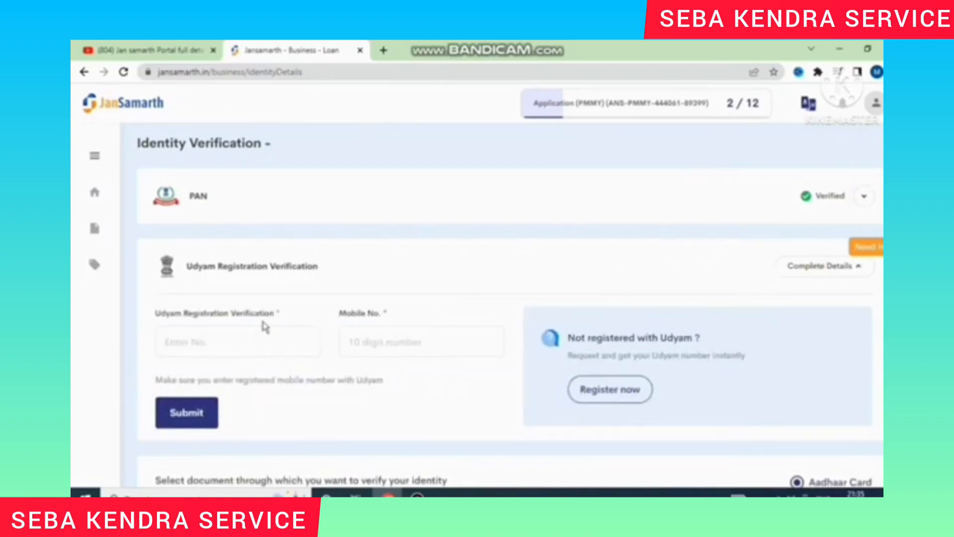
{"action": "left_click", "coordinate": [161, 315]}
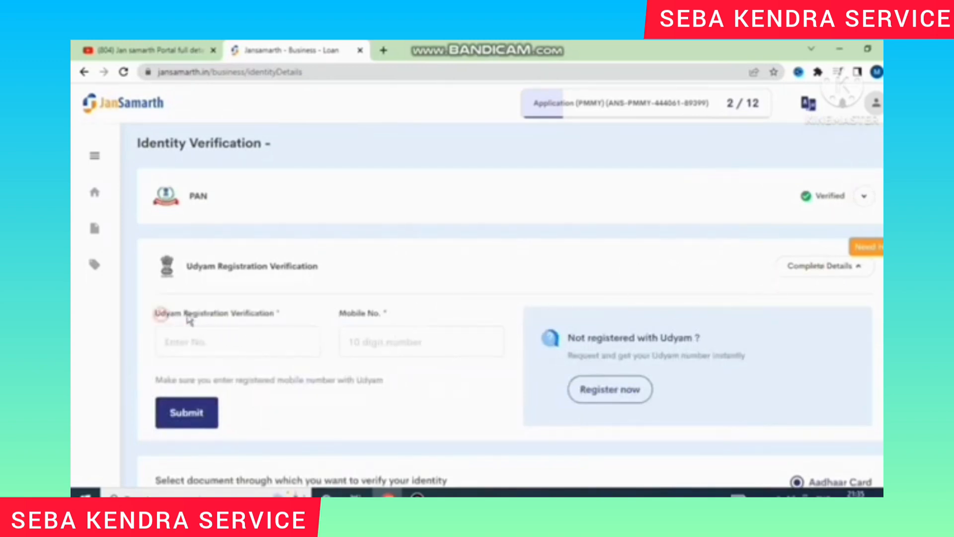
{"action": "left_click", "coordinate": [246, 335]}
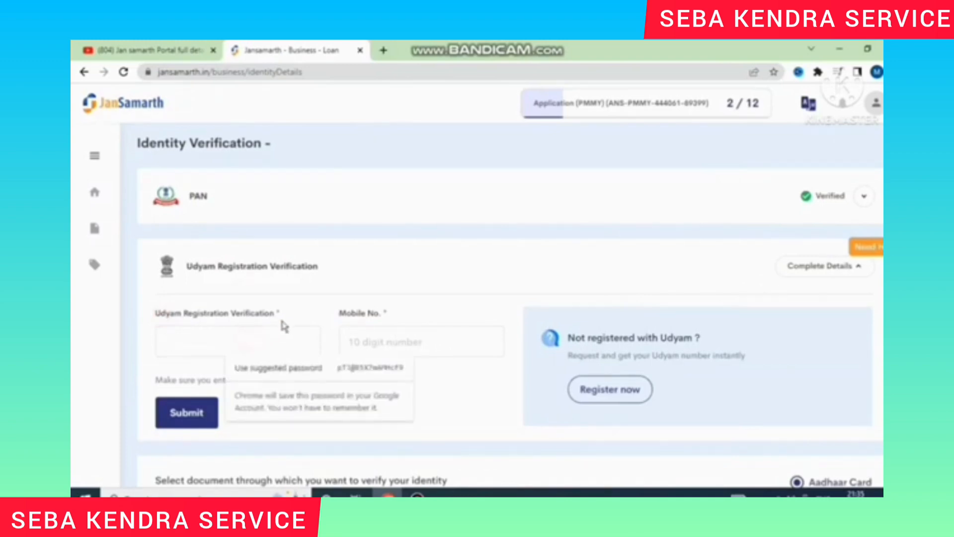
{"action": "left_click", "coordinate": [352, 319]}
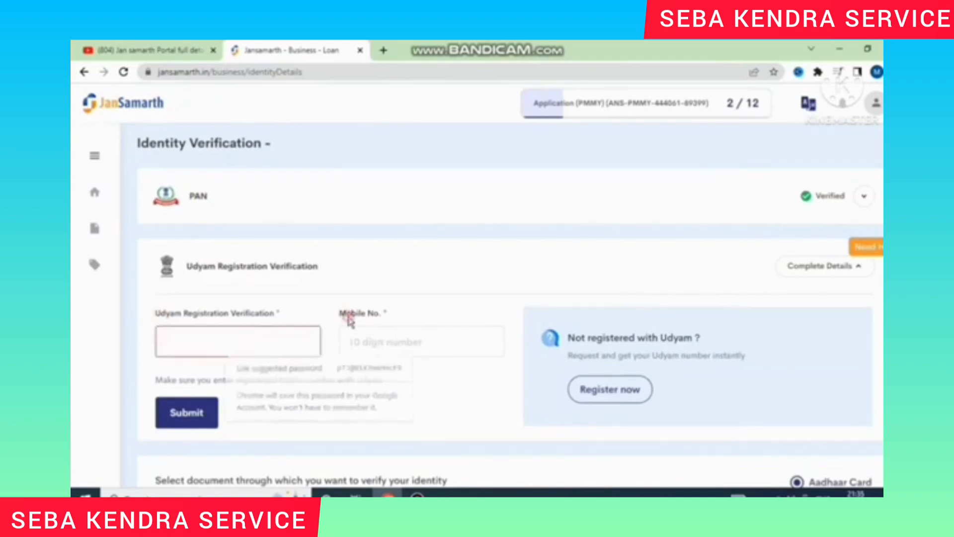
{"action": "left_click", "coordinate": [379, 336]}
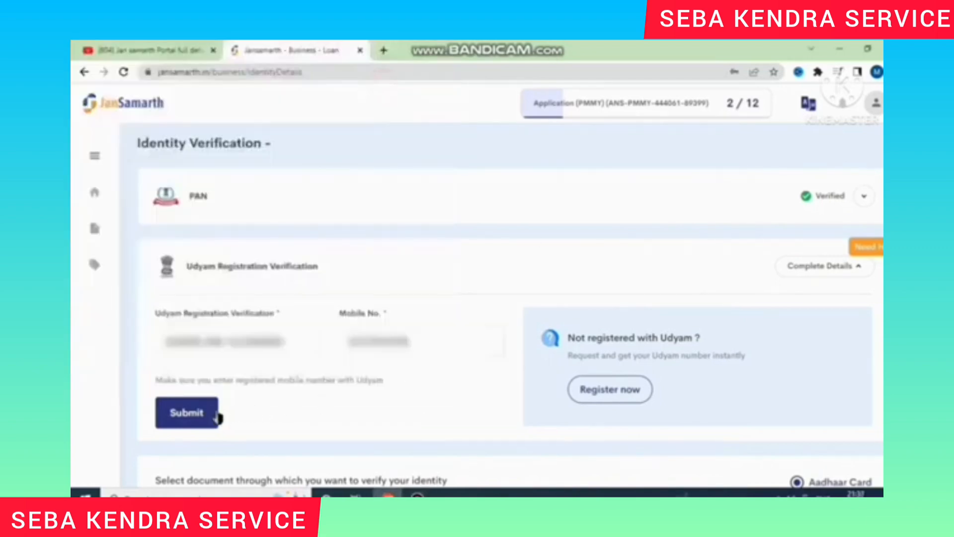
{"action": "left_click", "coordinate": [216, 414]}
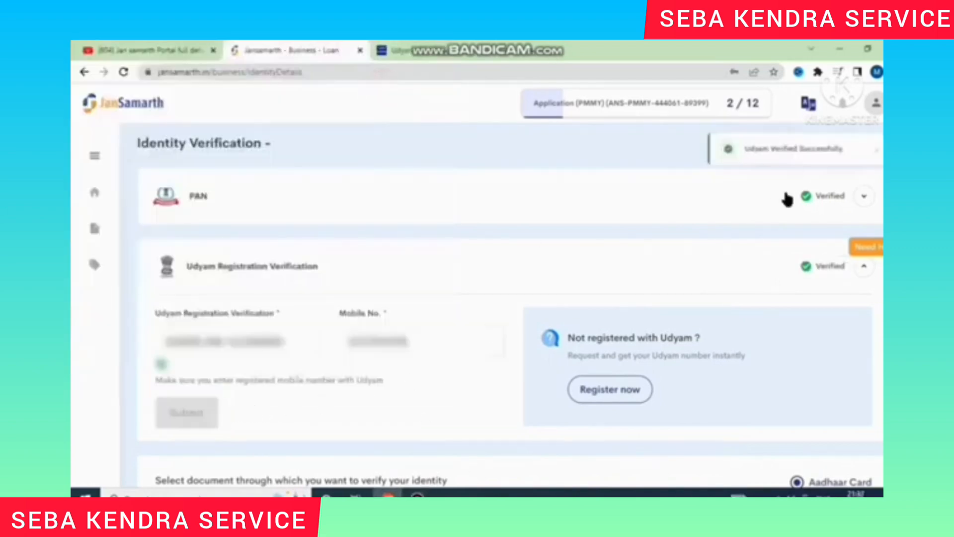
{"action": "left_click", "coordinate": [863, 273]}
Step: Enter the applicant's Aadhaar number, consent to sharing the details and request the OTP
{"action": "scroll", "coordinate": [549, 316], "scroll_direction": "down", "scroll_amount": 1}
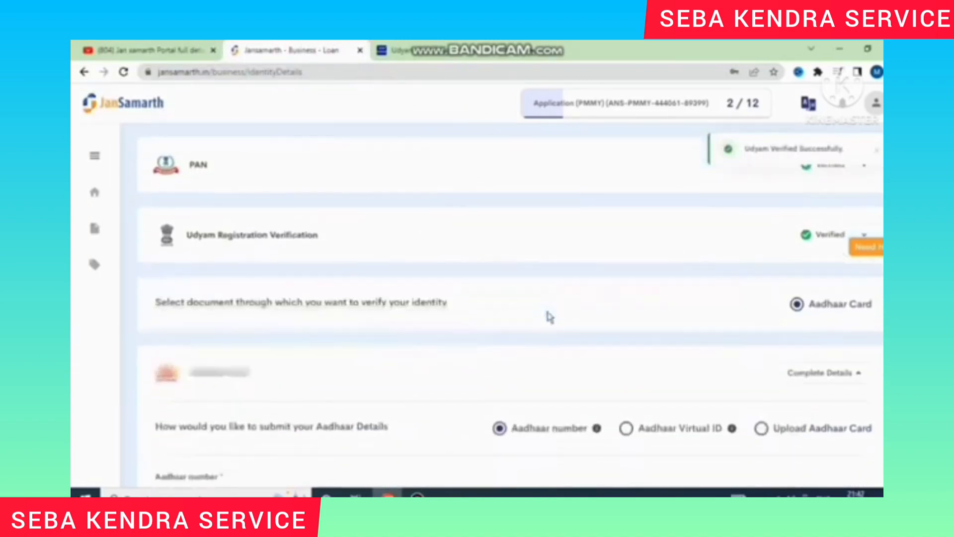
{"action": "scroll", "coordinate": [549, 316], "scroll_direction": "down", "scroll_amount": 1}
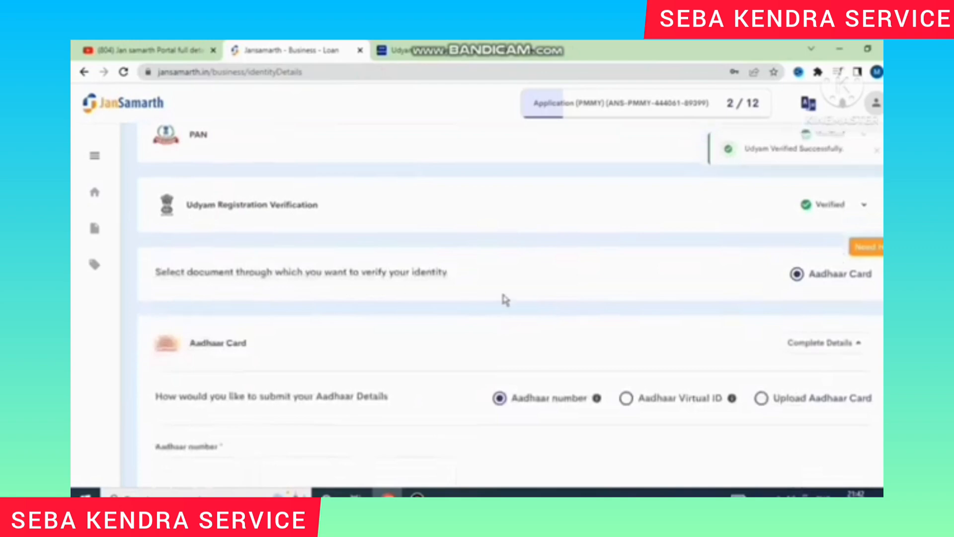
{"action": "scroll", "coordinate": [504, 298], "scroll_direction": "down", "scroll_amount": 2}
{"action": "scroll", "coordinate": [351, 339], "scroll_direction": "down", "scroll_amount": 2}
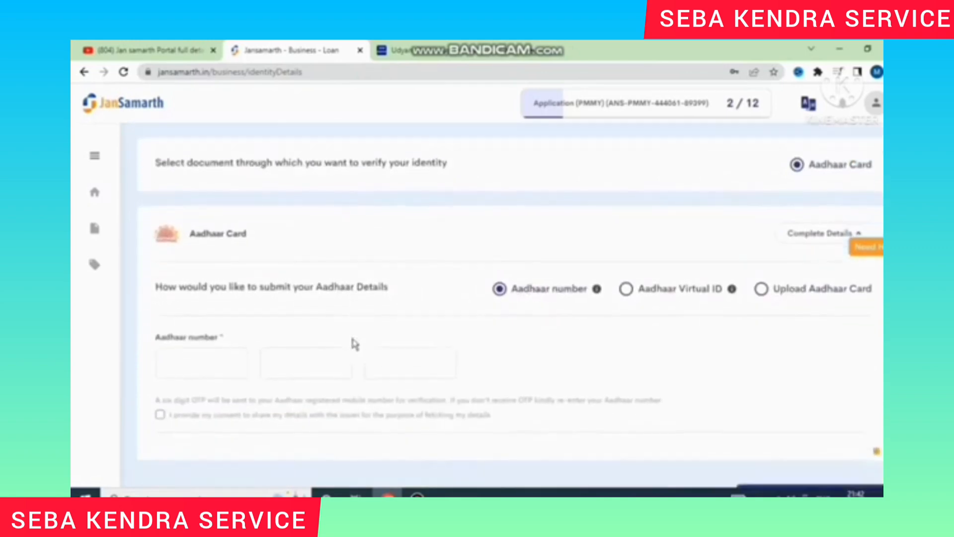
{"action": "scroll", "coordinate": [400, 276], "scroll_direction": "down", "scroll_amount": 2}
{"action": "left_click", "coordinate": [216, 288]}
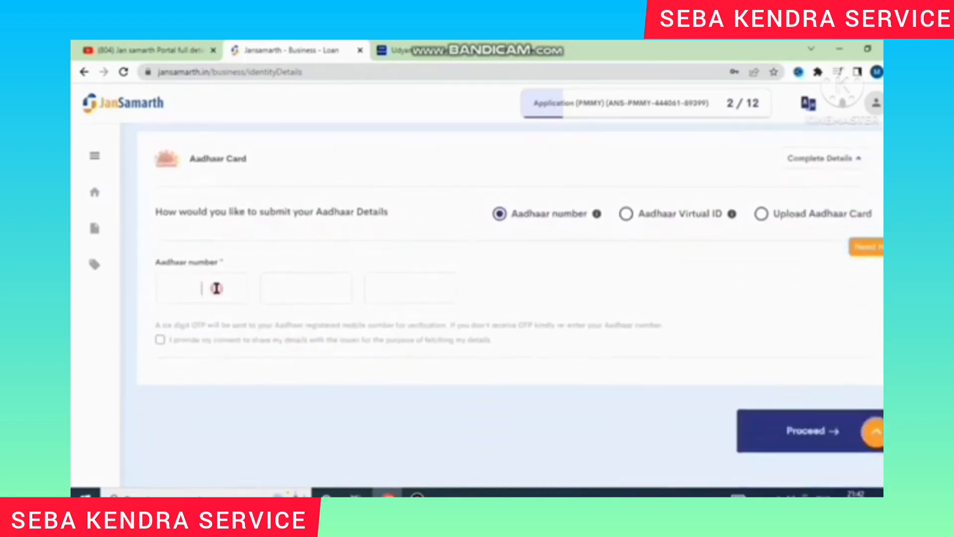
{"action": "type", "text": "••••••••6088"}
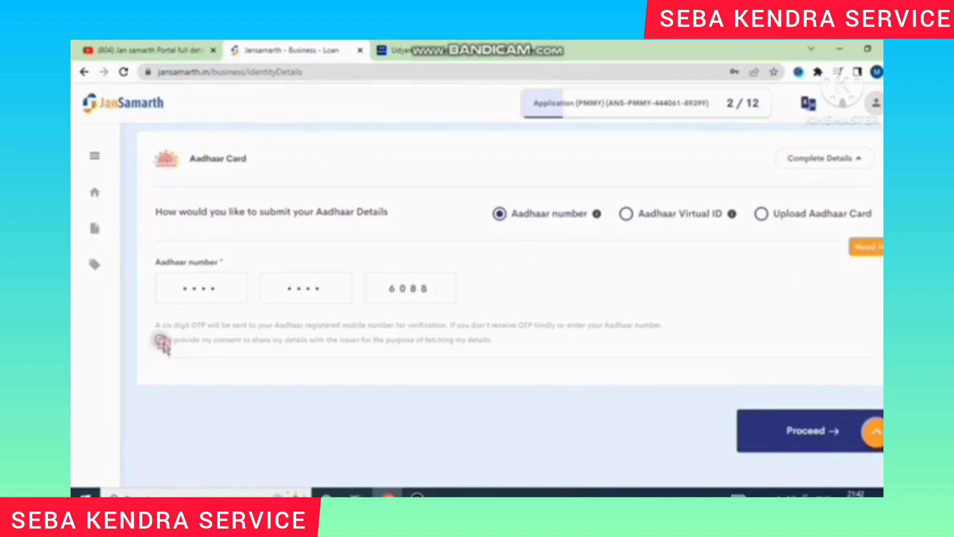
{"action": "left_click", "coordinate": [160, 340]}
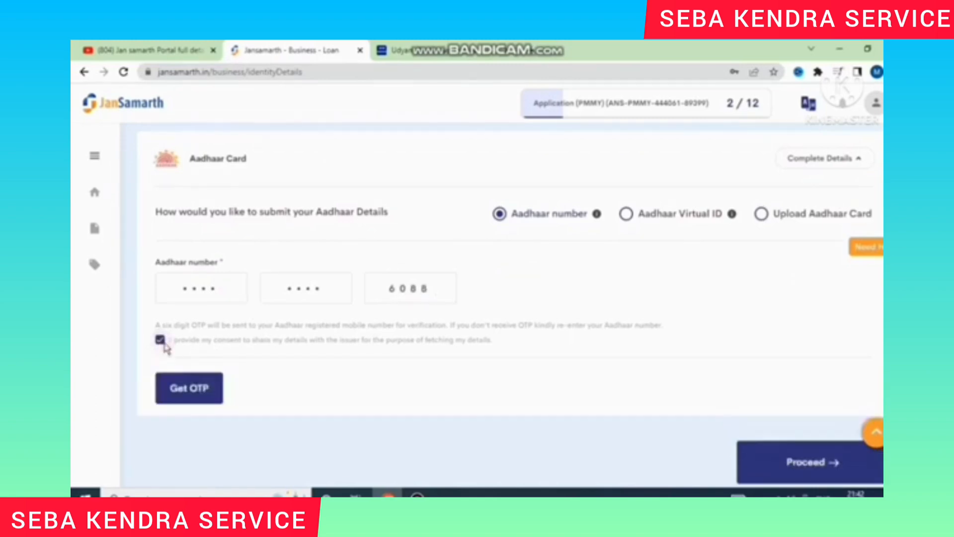
{"action": "left_click", "coordinate": [202, 388]}
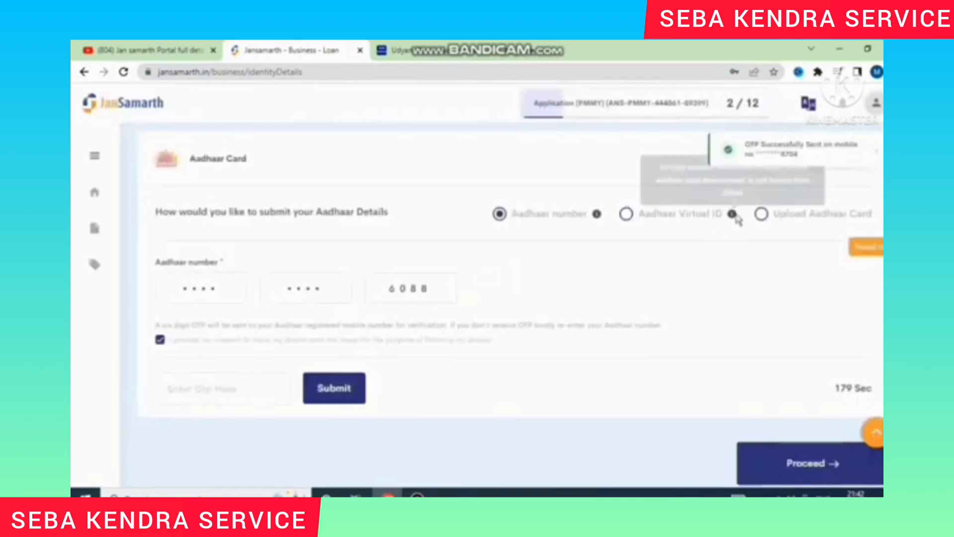
Step: Enter the OTP received for Aadhaar verification and submit it
{"action": "left_click", "coordinate": [214, 388]}
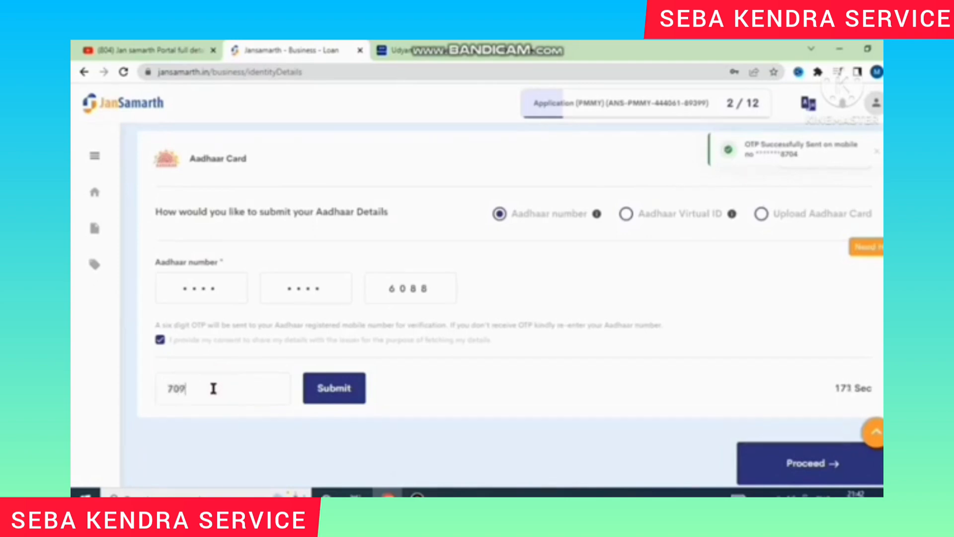
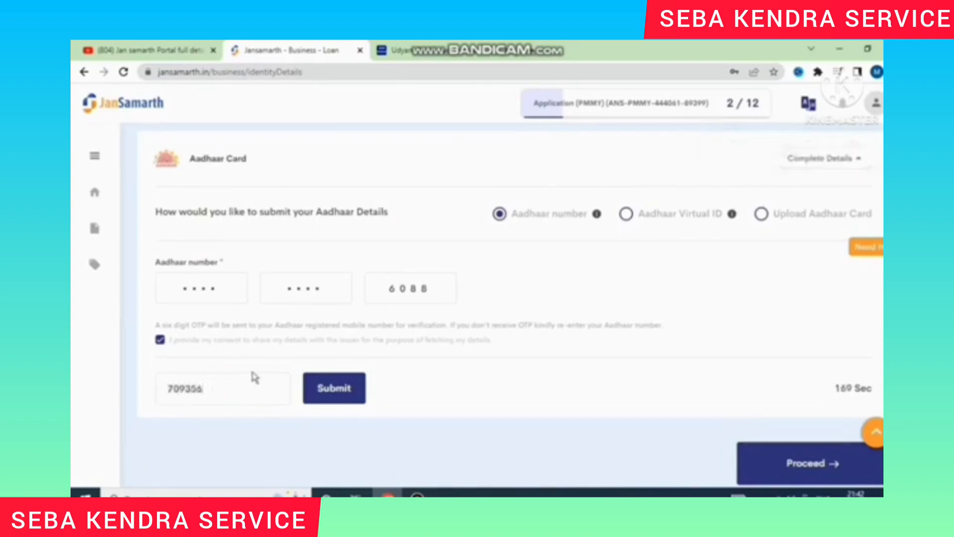
{"action": "left_click", "coordinate": [326, 394]}
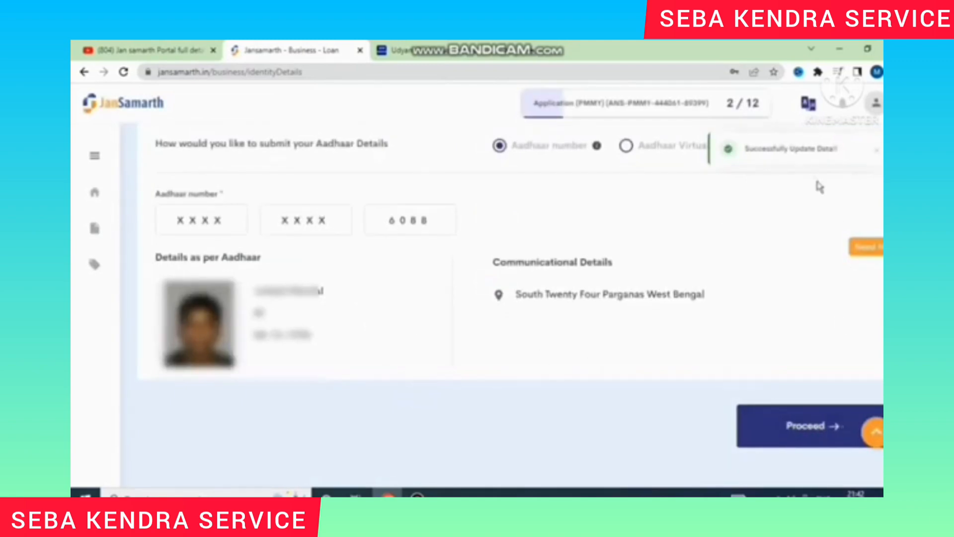
Step: Collapse the Aadhaar section, proceed to the sales details and dismiss the browser's offer to save the password
{"action": "scroll", "coordinate": [782, 262], "scroll_direction": "up", "scroll_amount": 1}
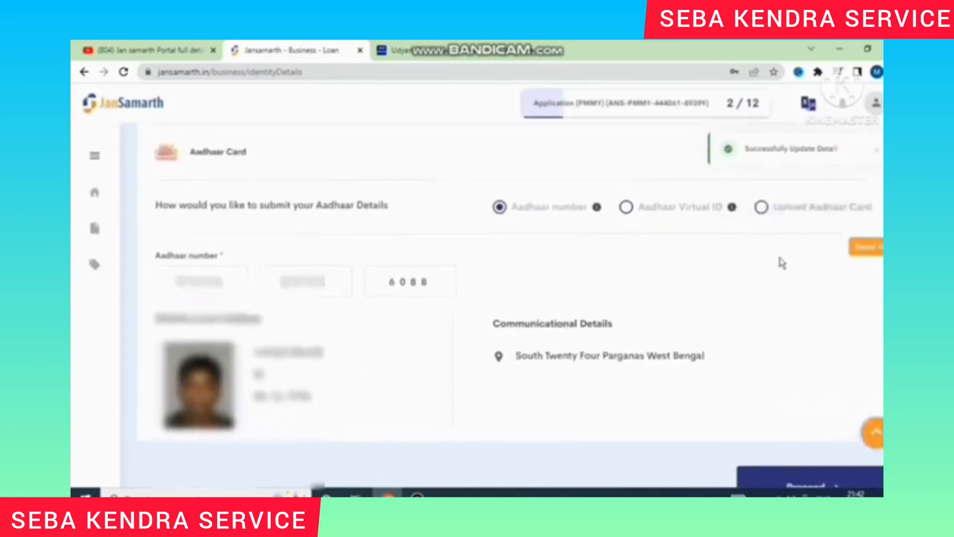
{"action": "scroll", "coordinate": [792, 292], "scroll_direction": "up", "scroll_amount": 1}
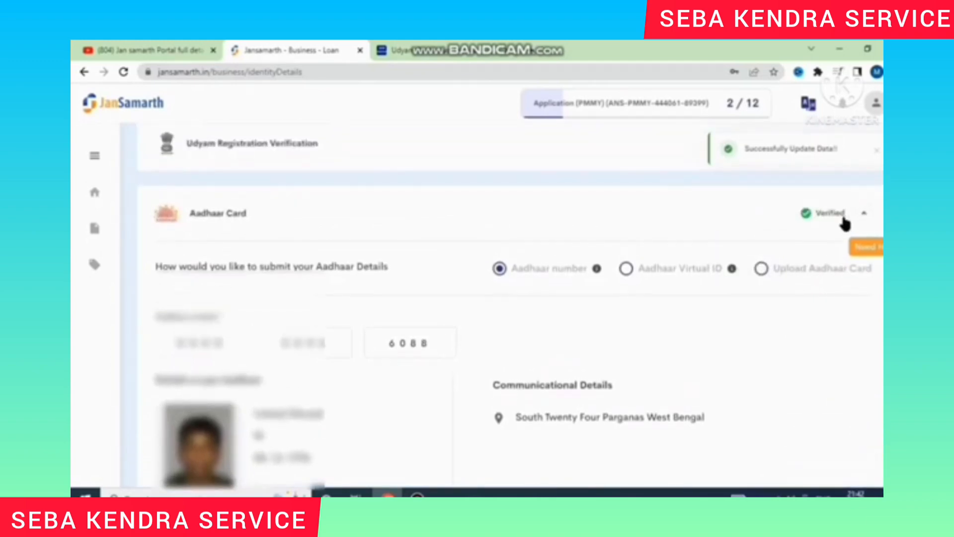
{"action": "left_click", "coordinate": [844, 219]}
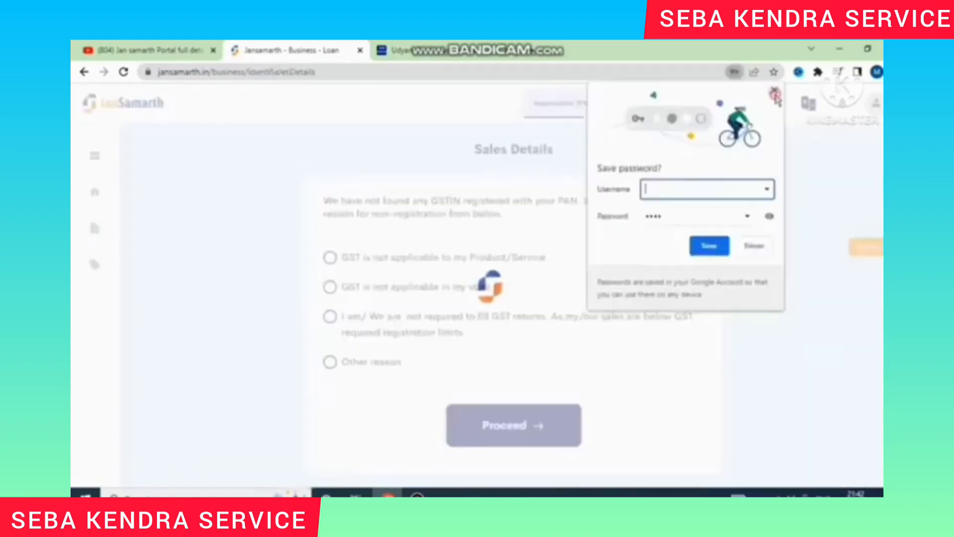
{"action": "left_click", "coordinate": [775, 94]}
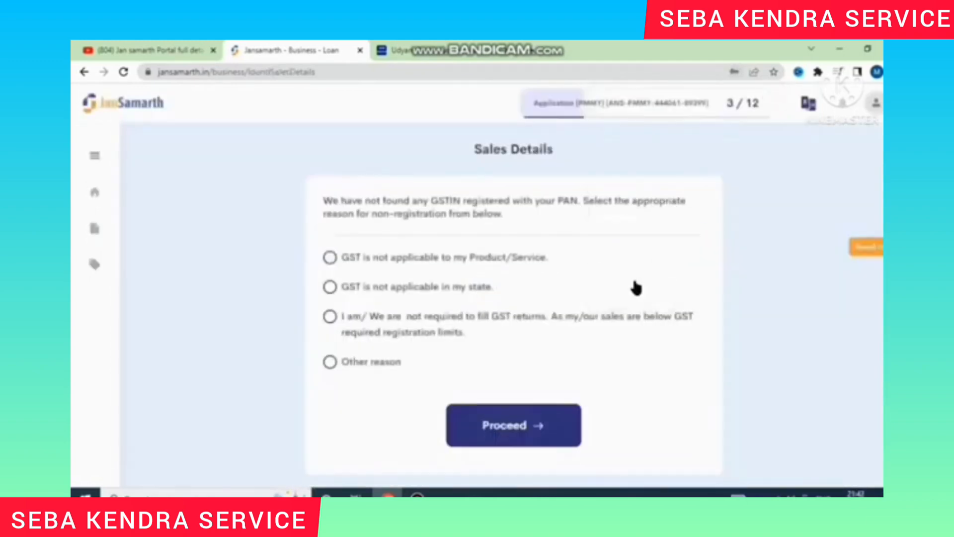
Step: Select "GST is not applicable to my Product/Service" as the reason for having no GSTIN and proceed
{"action": "scroll", "coordinate": [613, 323], "scroll_direction": "down", "scroll_amount": 2}
{"action": "scroll", "coordinate": [481, 266], "scroll_direction": "up", "scroll_amount": 1}
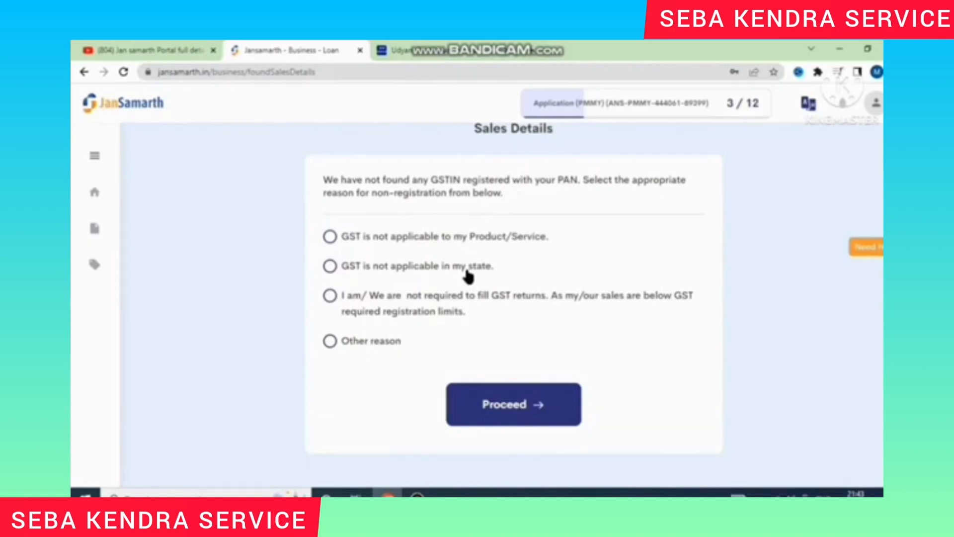
{"action": "left_click", "coordinate": [391, 239]}
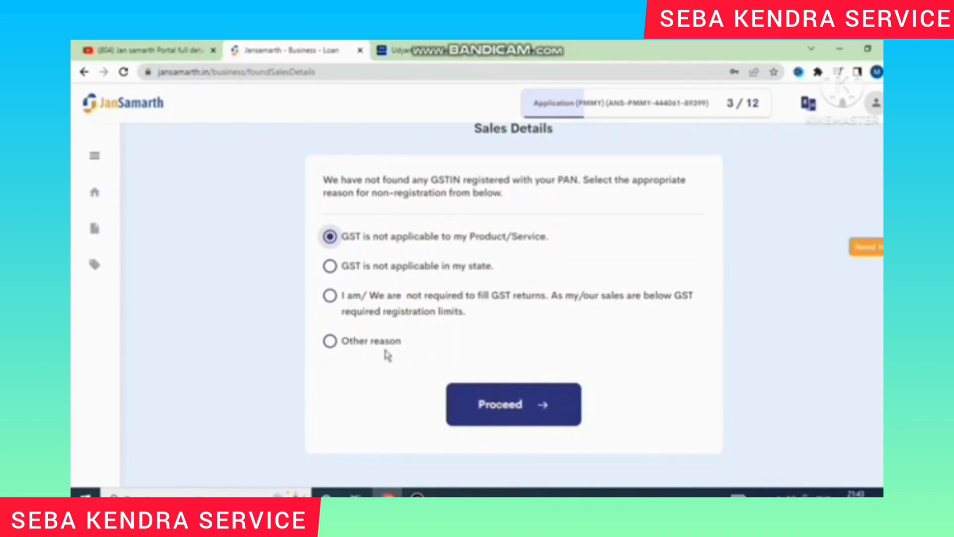
{"action": "left_click", "coordinate": [506, 404]}
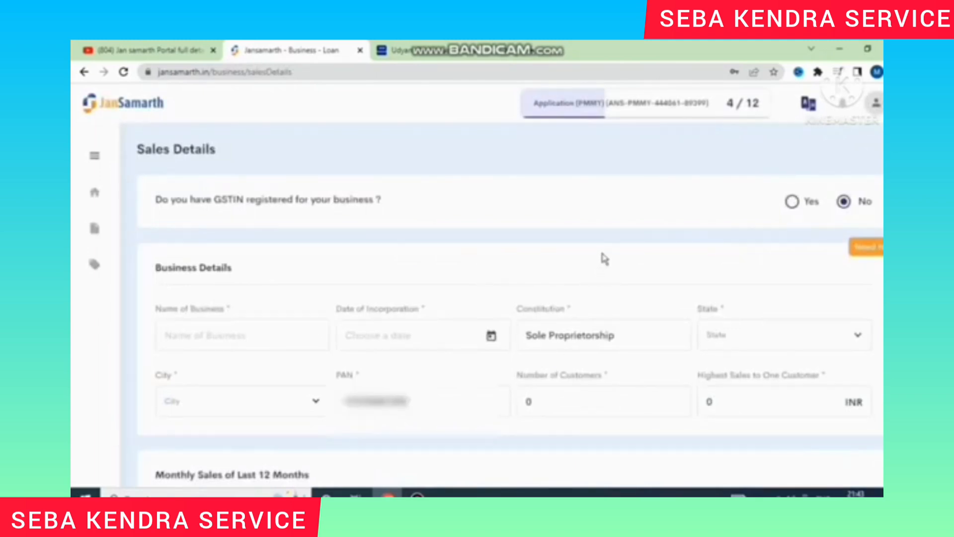
Step: Enter MANDAL TELECOM as the name of the business and set its date of incorporation to 06/07/2021
{"action": "scroll", "coordinate": [600, 263], "scroll_direction": "down", "scroll_amount": 15}
{"action": "scroll", "coordinate": [612, 314], "scroll_direction": "up", "scroll_amount": 14}
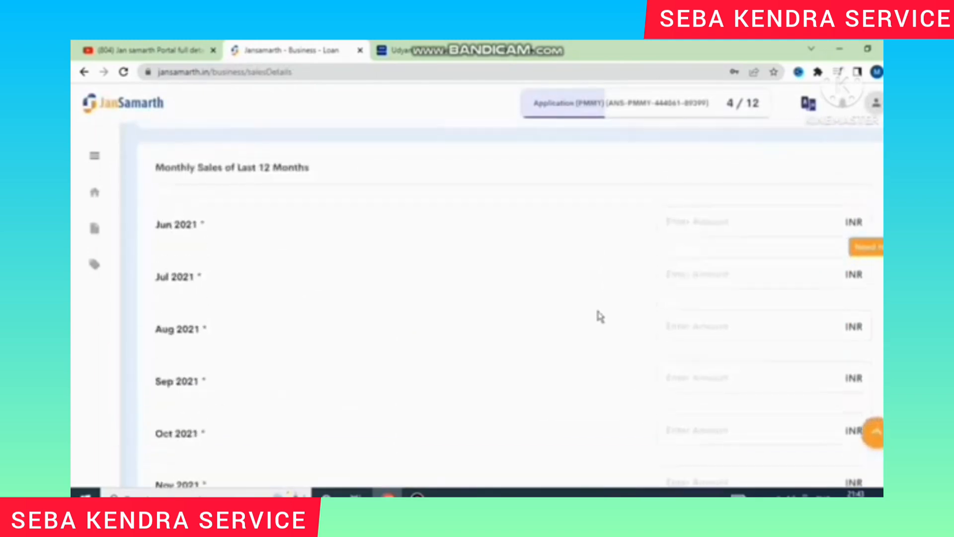
{"action": "scroll", "coordinate": [505, 311], "scroll_direction": "down", "scroll_amount": 1}
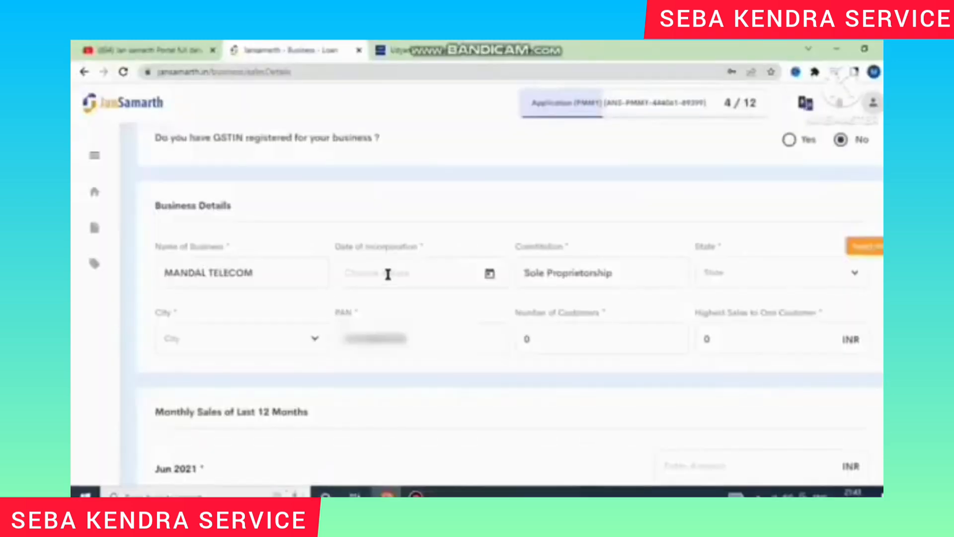
{"action": "left_click", "coordinate": [468, 278]}
{"action": "left_click", "coordinate": [489, 274]}
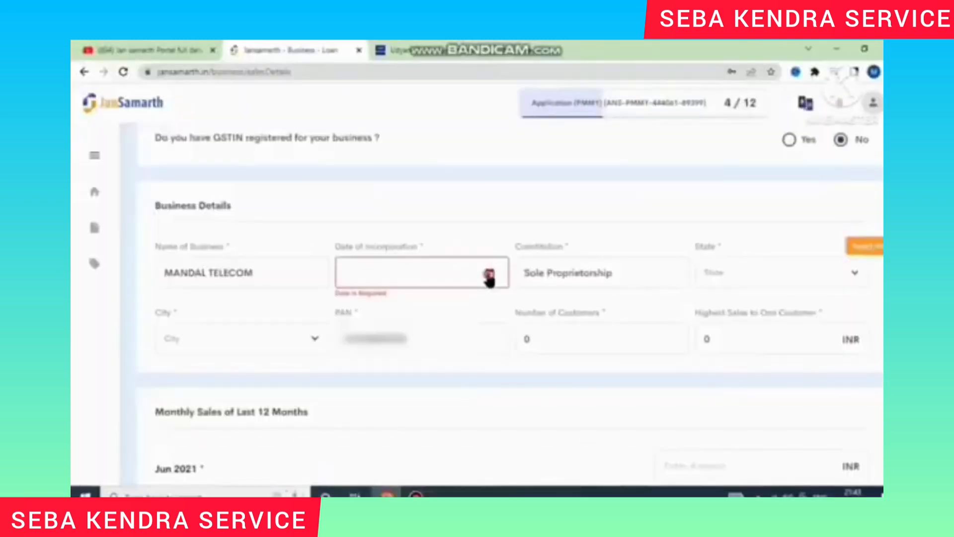
{"action": "left_click", "coordinate": [377, 294]}
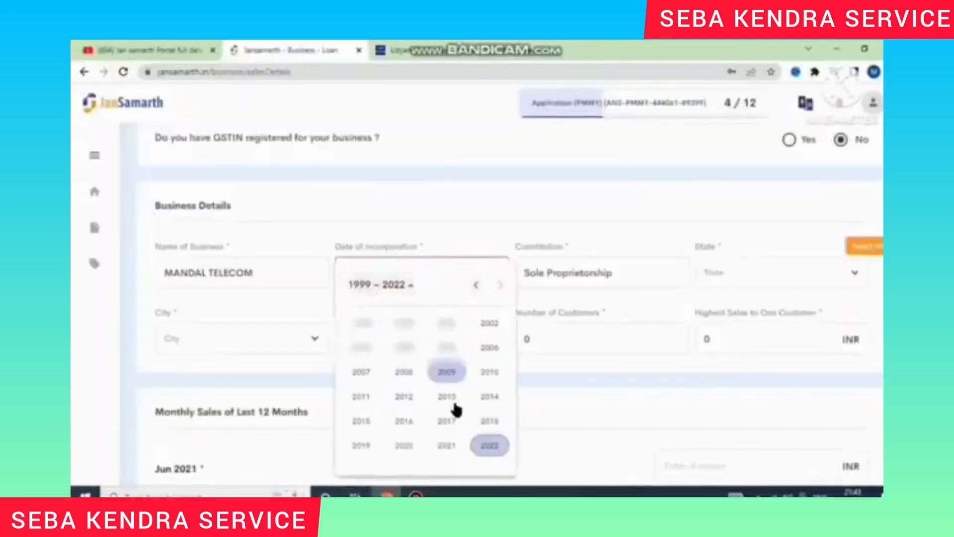
{"action": "left_click", "coordinate": [446, 446]}
{"action": "left_click", "coordinate": [430, 372]}
{"action": "left_click", "coordinate": [402, 367]}
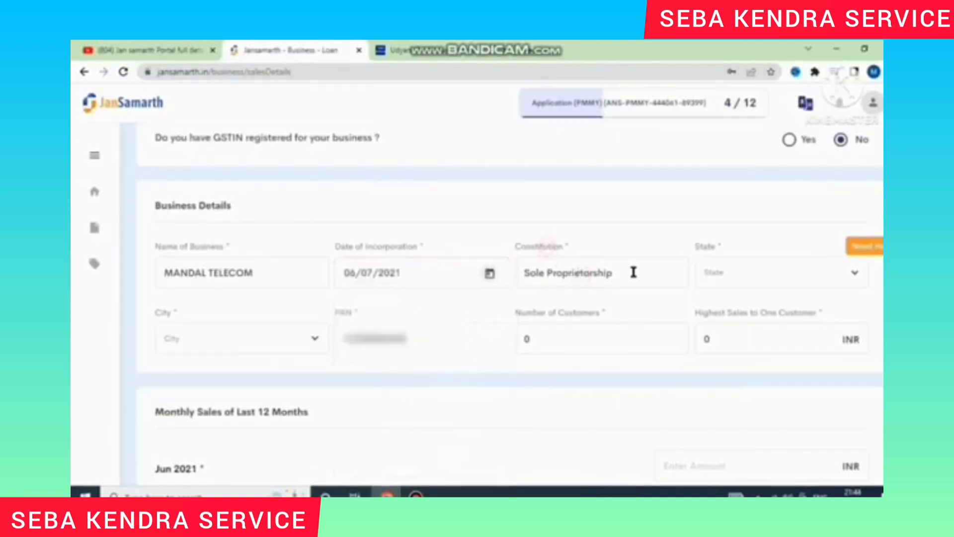
Step: Set the business's state to West Bengal and its city to 24 Parganas (s)
{"action": "left_click", "coordinate": [725, 272]}
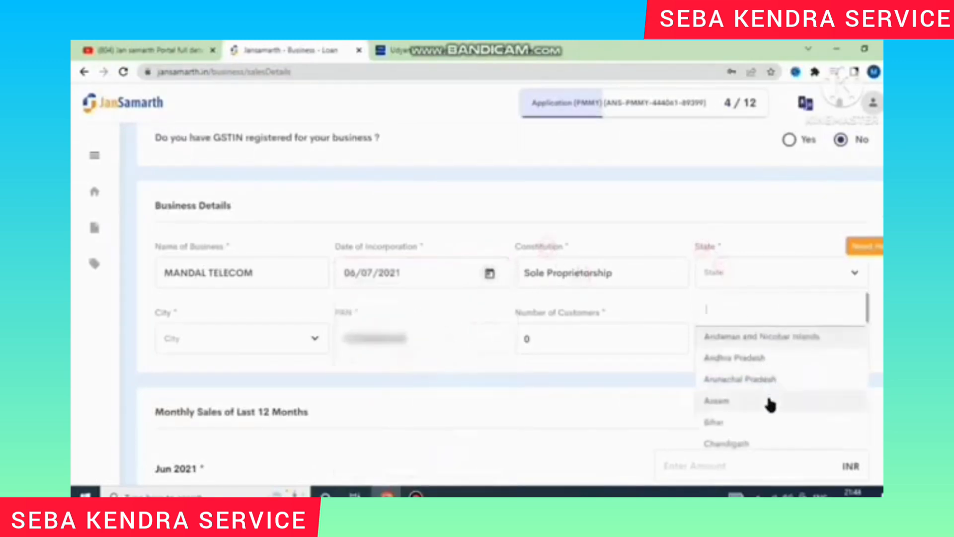
{"action": "scroll", "coordinate": [696, 405], "scroll_direction": "down", "scroll_amount": 15}
{"action": "left_click", "coordinate": [751, 416]}
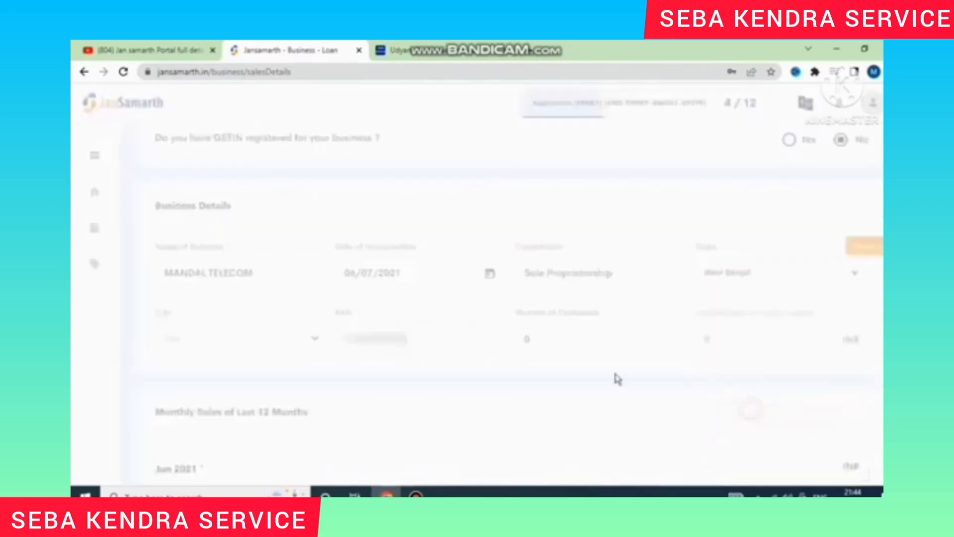
{"action": "left_click", "coordinate": [237, 345]}
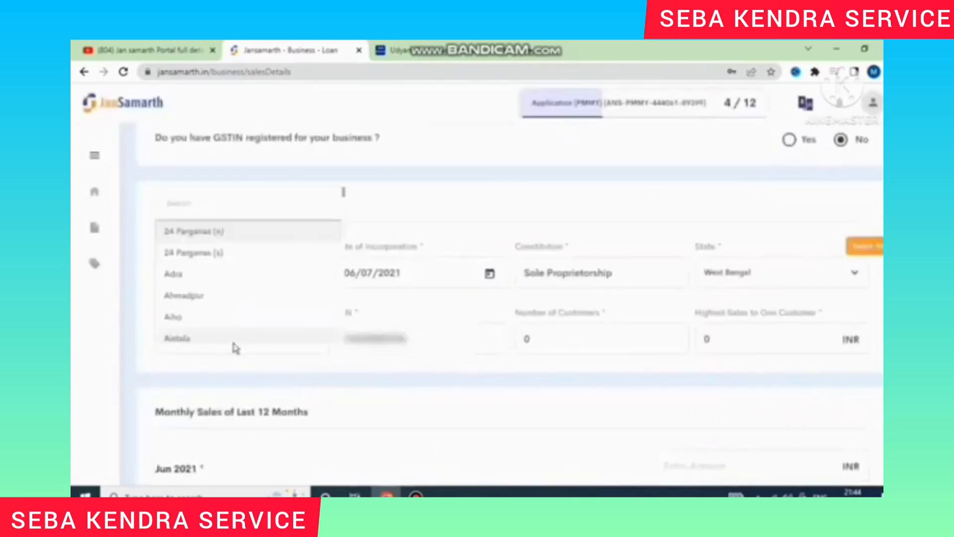
{"action": "left_click", "coordinate": [243, 255]}
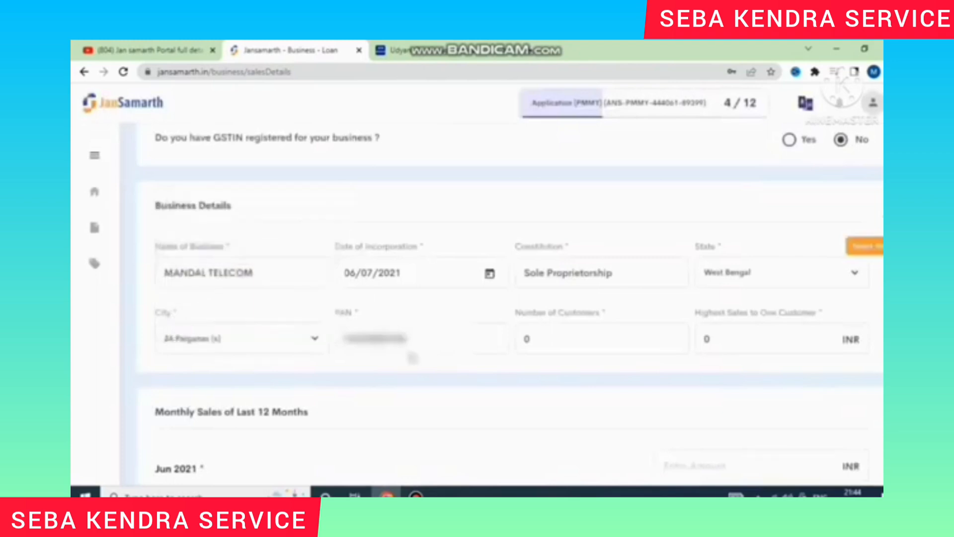
Step: Set the number of customers to 100 and the highest sales to one customer to 1,000 INR
{"action": "left_click", "coordinate": [560, 339]}
{"action": "key", "text": "BackSpace"}
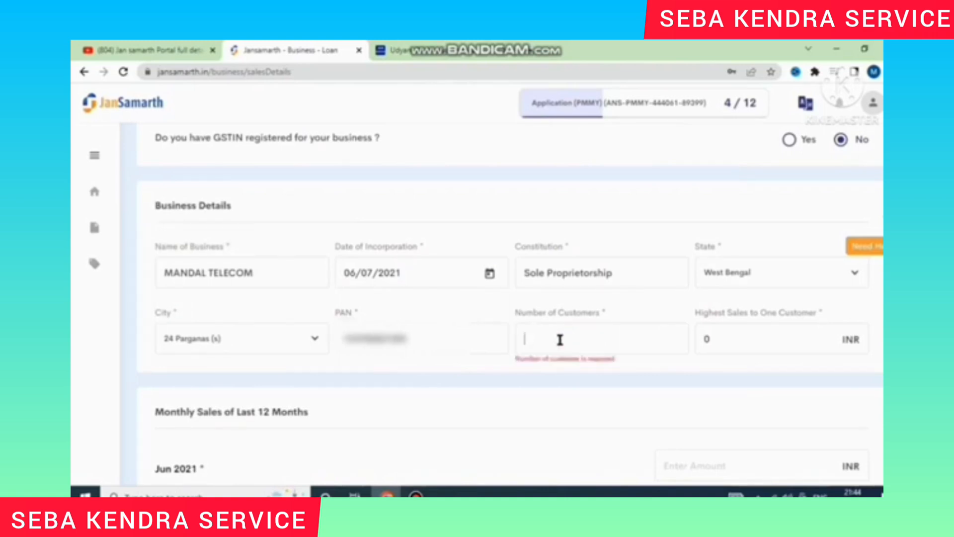
{"action": "type", "text": "100"}
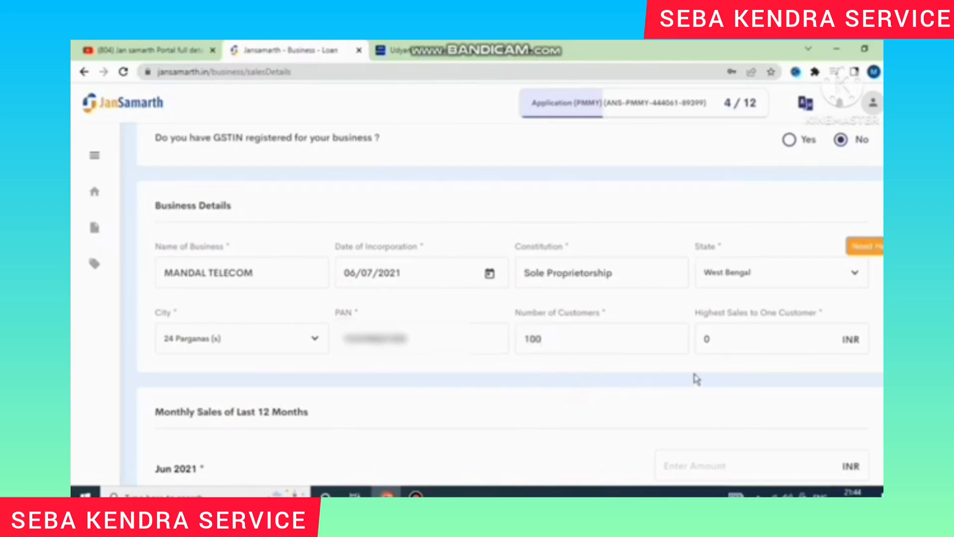
{"action": "left_click", "coordinate": [706, 340]}
{"action": "key", "text": "BackSpace"}
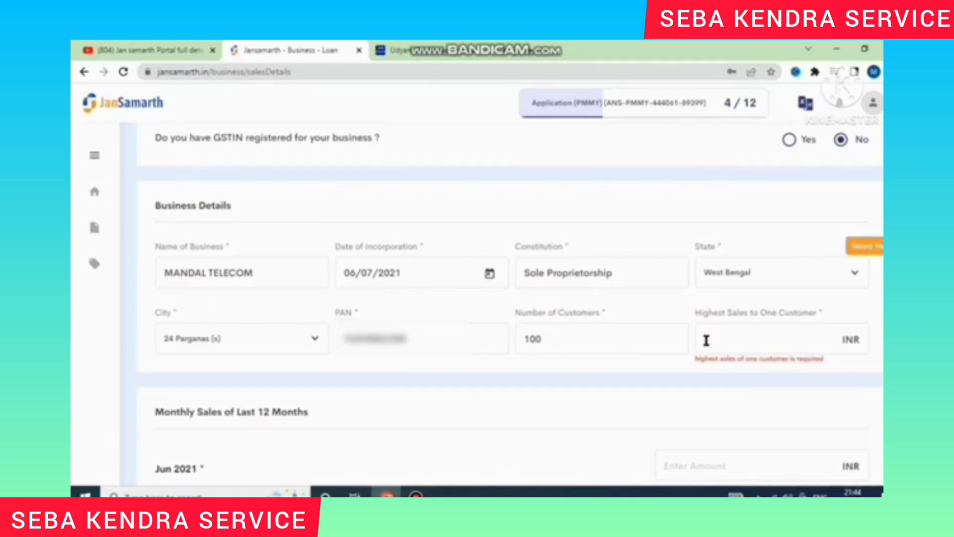
{"action": "left_click", "coordinate": [706, 340]}
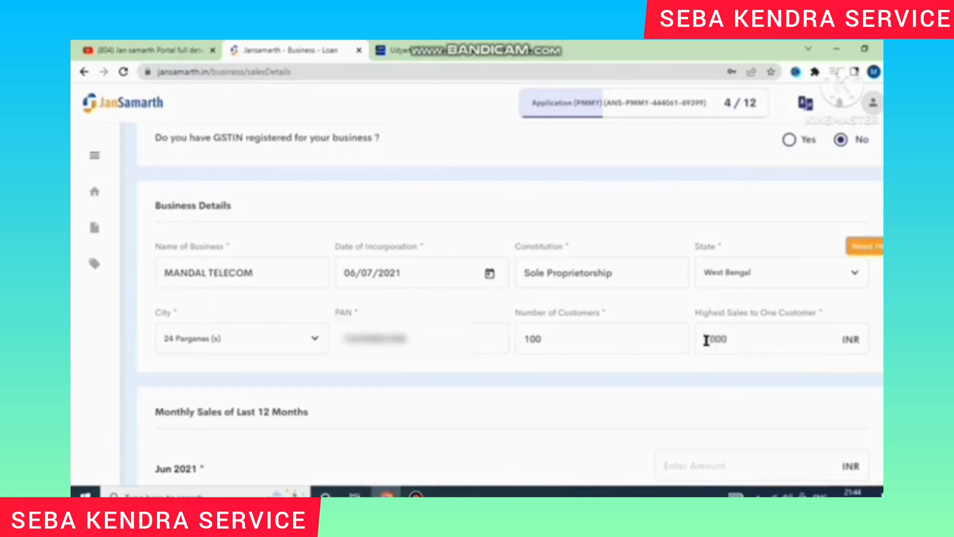
{"action": "left_click", "coordinate": [697, 385]}
Step: Enter the monthly sales amounts for the last 12 months, starting from Jun 2021, and proceed to the income details
{"action": "scroll", "coordinate": [484, 392], "scroll_direction": "down", "scroll_amount": 3}
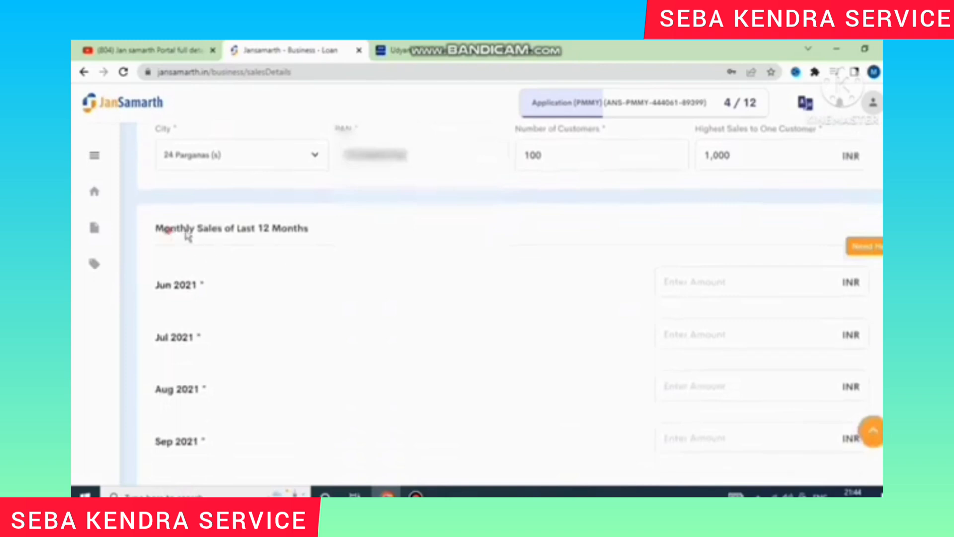
{"action": "left_click", "coordinate": [311, 230]}
{"action": "scroll", "coordinate": [394, 248], "scroll_direction": "down", "scroll_amount": 1}
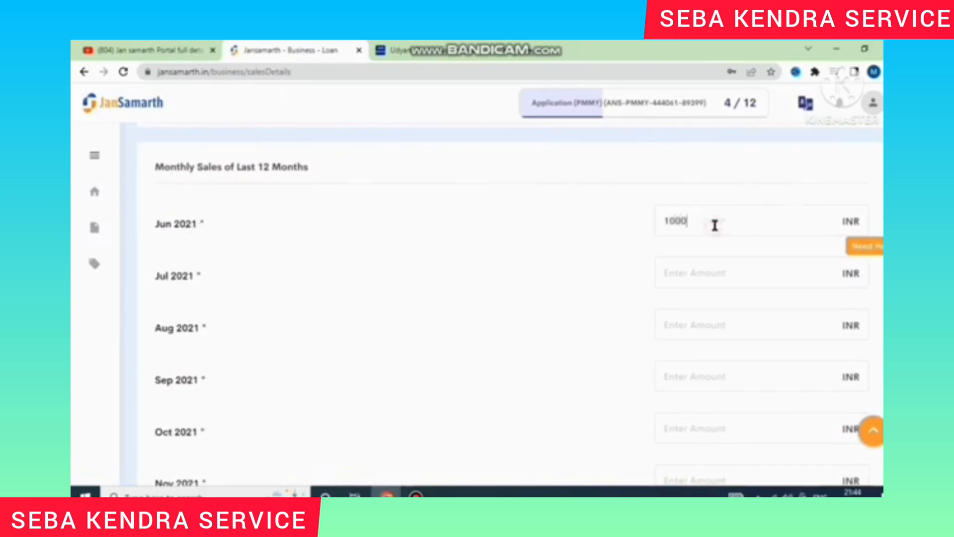
{"action": "left_click", "coordinate": [691, 272]}
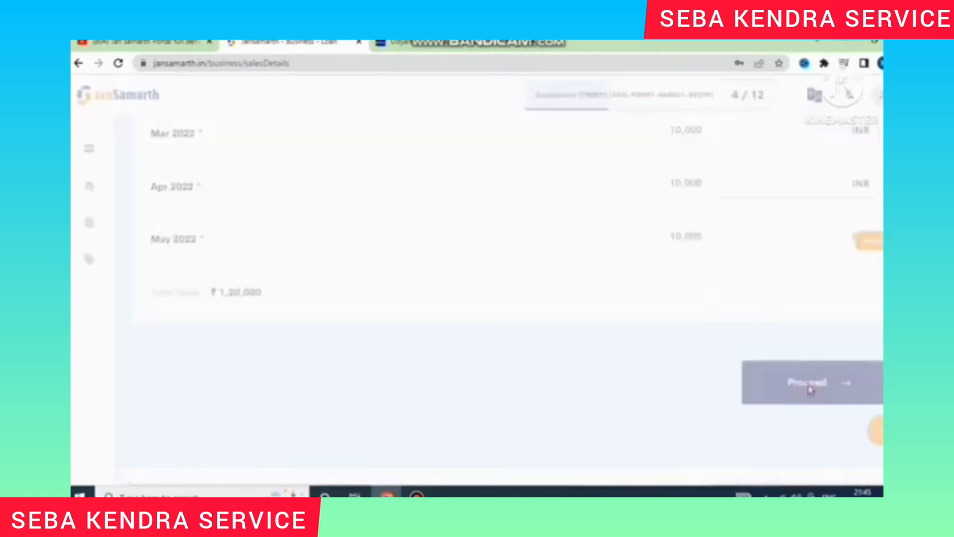
{"action": "left_click", "coordinate": [810, 385]}
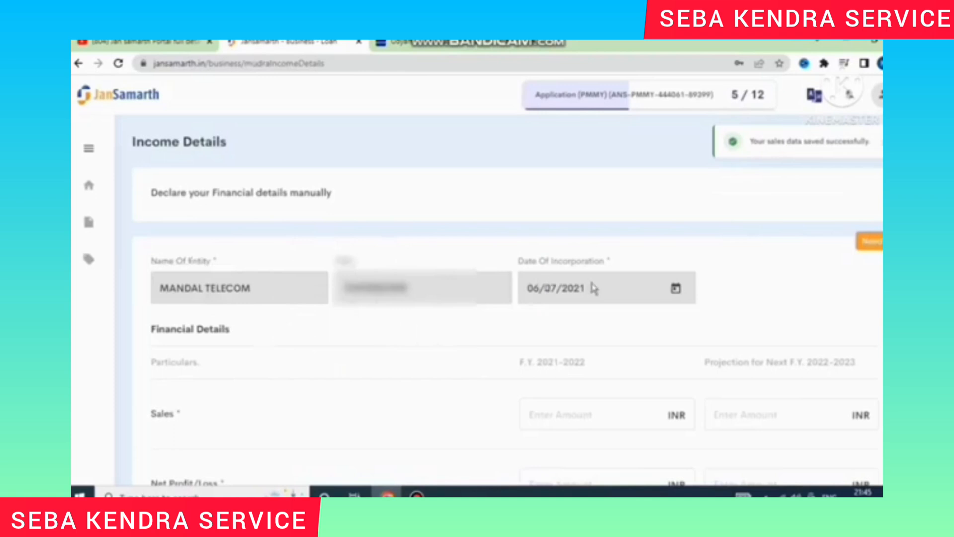
Step: Enter sales of 1,20,000 INR for F.Y. 2021-2022 and 2,00,000 INR as the projection for F.Y. 2022-2023
{"action": "scroll", "coordinate": [637, 288], "scroll_direction": "down", "scroll_amount": 2}
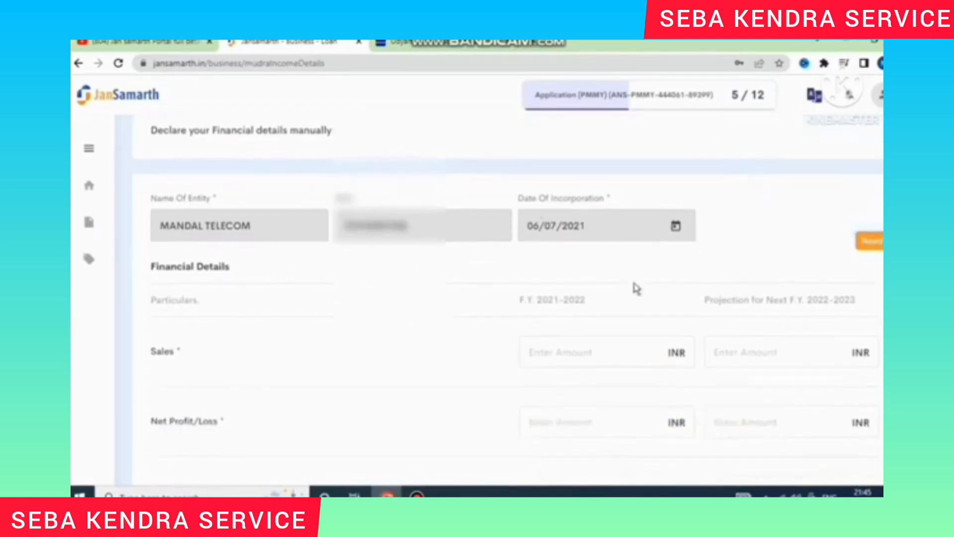
{"action": "scroll", "coordinate": [636, 288], "scroll_direction": "down", "scroll_amount": 1}
{"action": "left_click", "coordinate": [150, 206]}
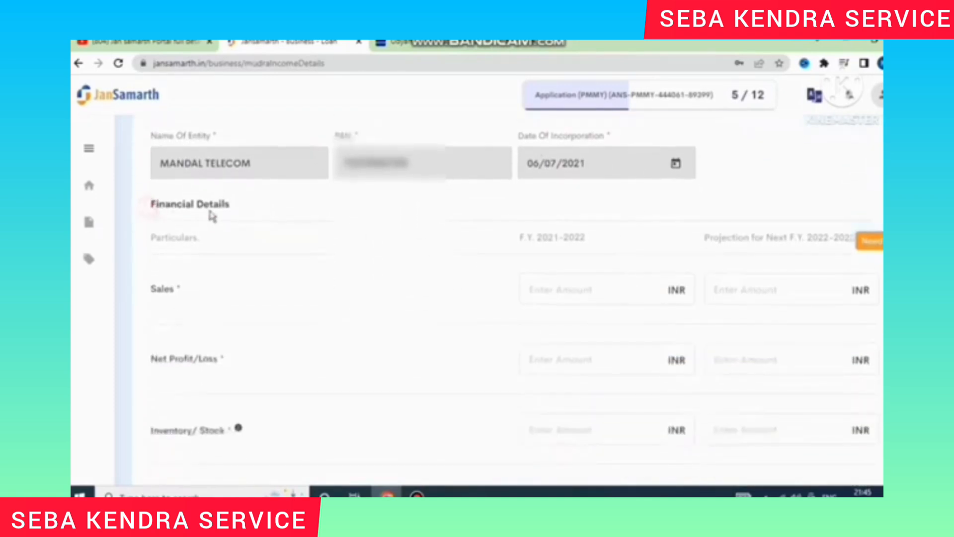
{"action": "left_click", "coordinate": [233, 243]}
{"action": "left_click", "coordinate": [584, 250]}
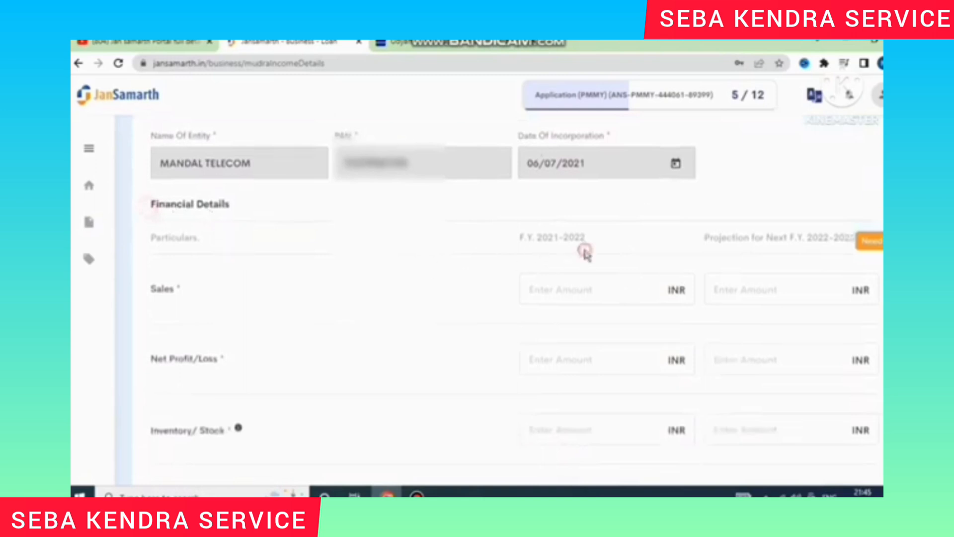
{"action": "left_click", "coordinate": [720, 239]}
{"action": "left_click", "coordinate": [579, 289]}
{"action": "left_click", "coordinate": [596, 320]}
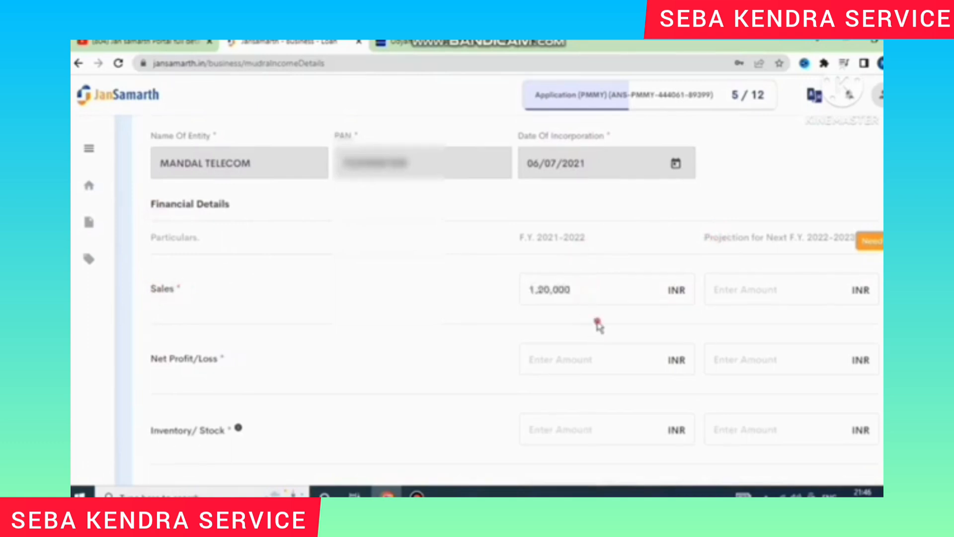
{"action": "left_click", "coordinate": [758, 290]}
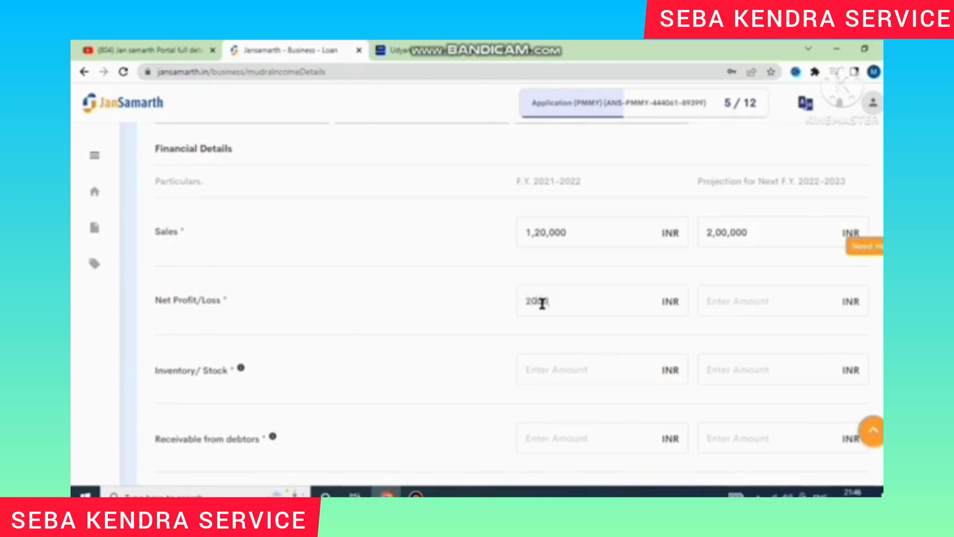
Step: Set the net profit/loss to 20,000 INR for both F.Y. 2021-2022 and the F.Y. 2022-2023 projection
{"action": "left_click", "coordinate": [573, 336]}
{"action": "left_click", "coordinate": [774, 298]}
{"action": "scroll", "coordinate": [624, 187], "scroll_direction": "down", "scroll_amount": 5}
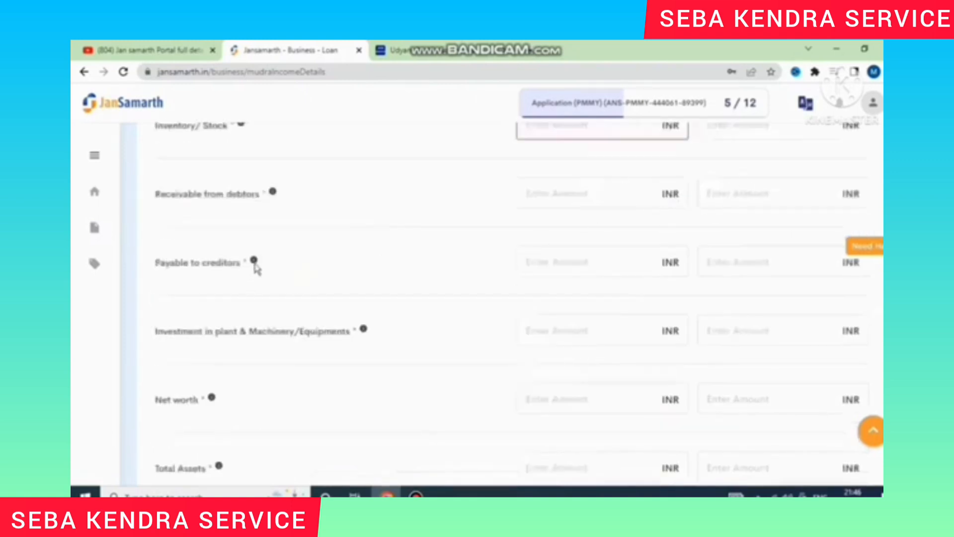
Step: Examine the required creditor, plant and machinery investment, net worth, total assets and total liabilities fields and their explanations for both financial years
{"action": "left_click", "coordinate": [735, 261]}
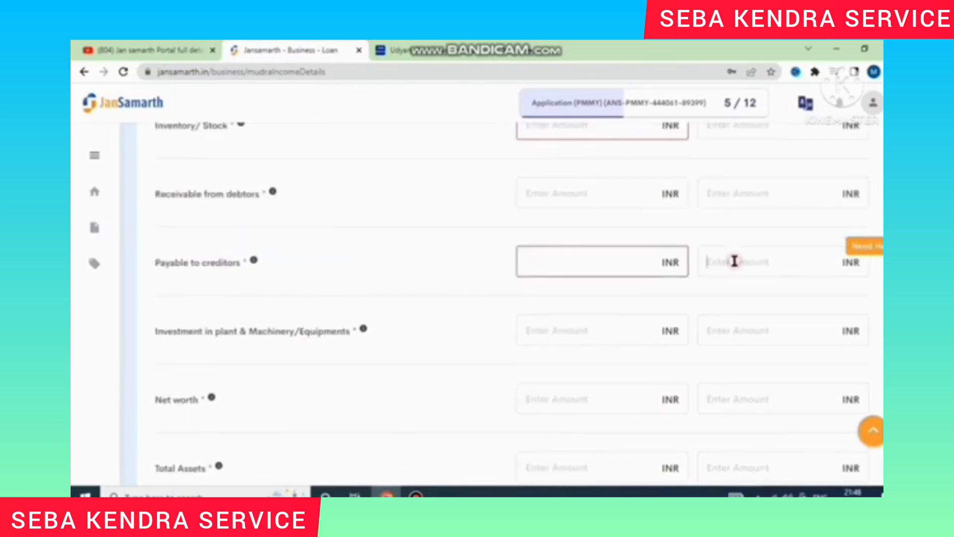
{"action": "left_click", "coordinate": [390, 293]}
{"action": "mouse_move", "coordinate": [366, 335]}
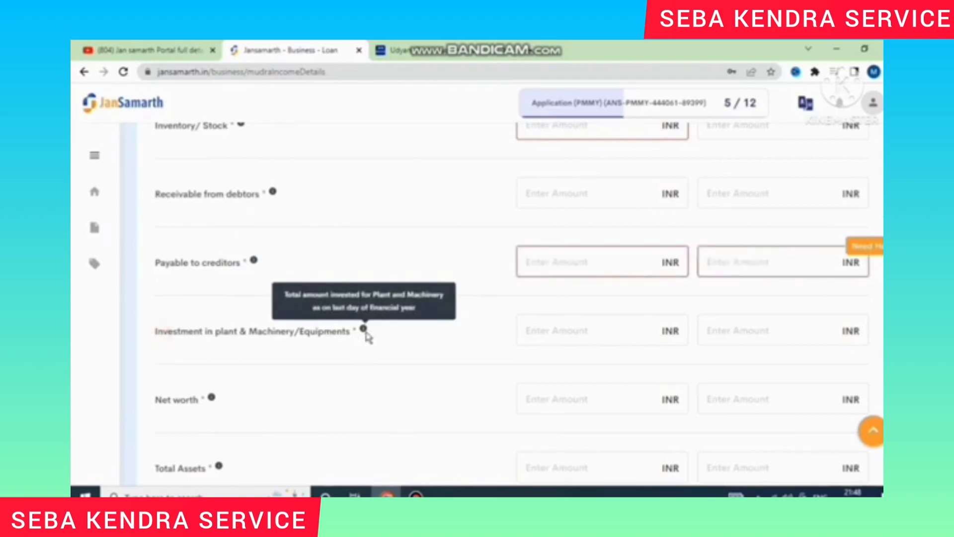
{"action": "left_click", "coordinate": [555, 332]}
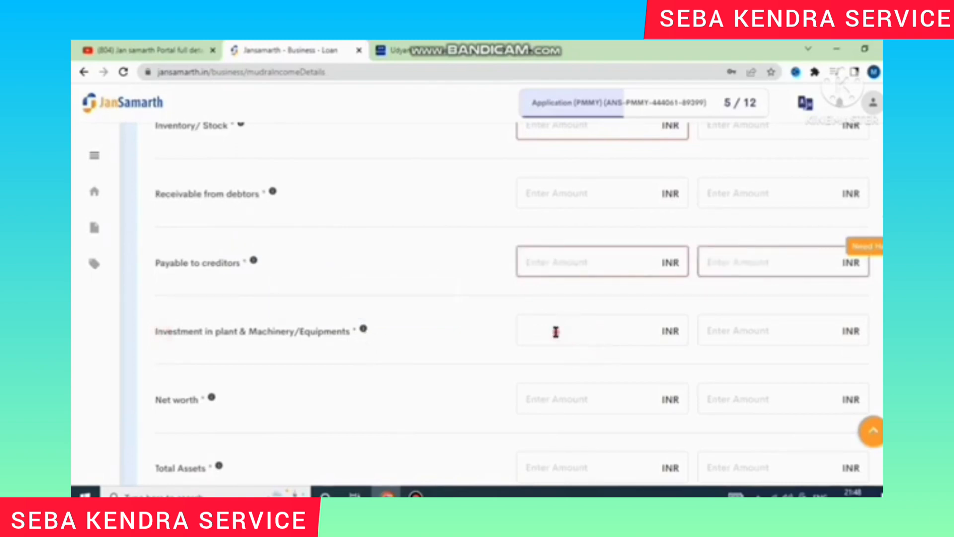
{"action": "left_click", "coordinate": [752, 334]}
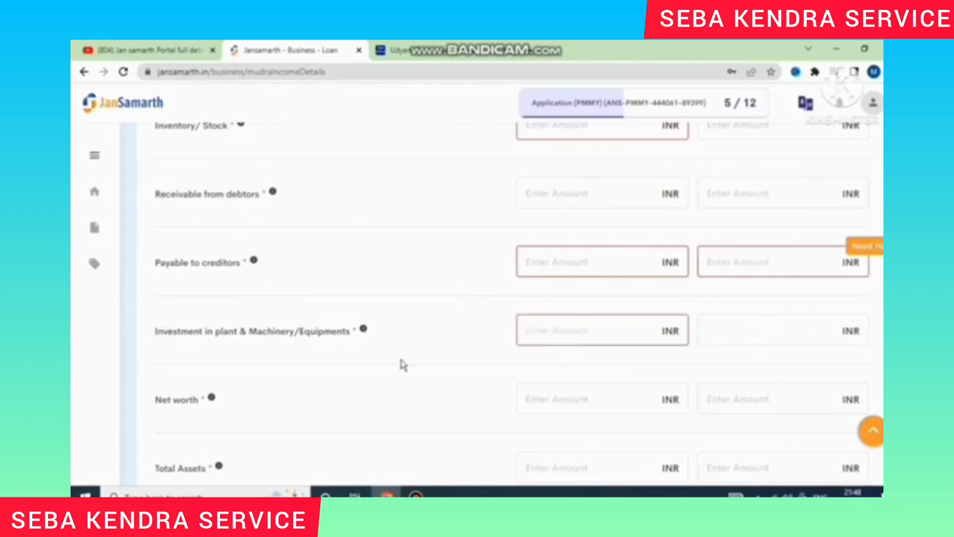
{"action": "scroll", "coordinate": [402, 365], "scroll_direction": "down", "scroll_amount": 1}
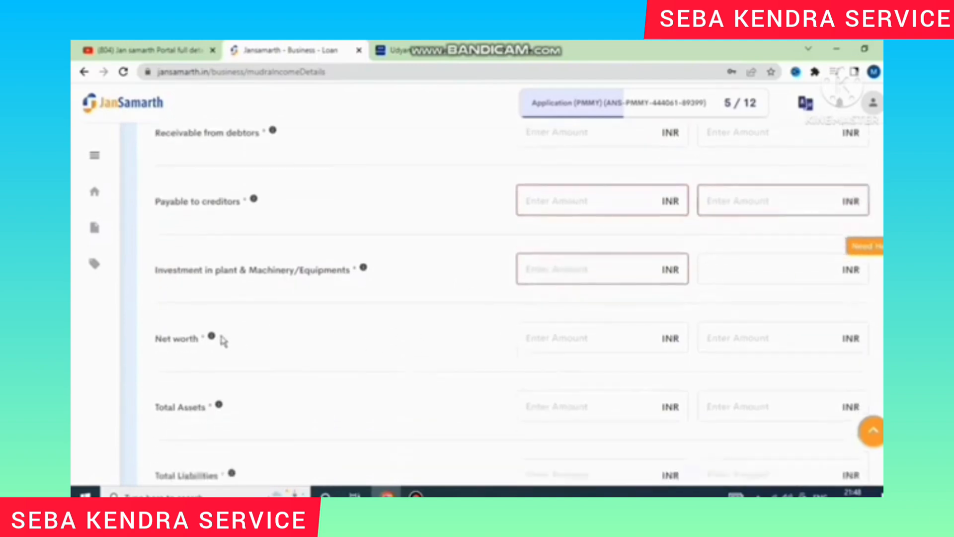
{"action": "mouse_move", "coordinate": [213, 339]}
{"action": "scroll", "coordinate": [313, 353], "scroll_direction": "down", "scroll_amount": 1}
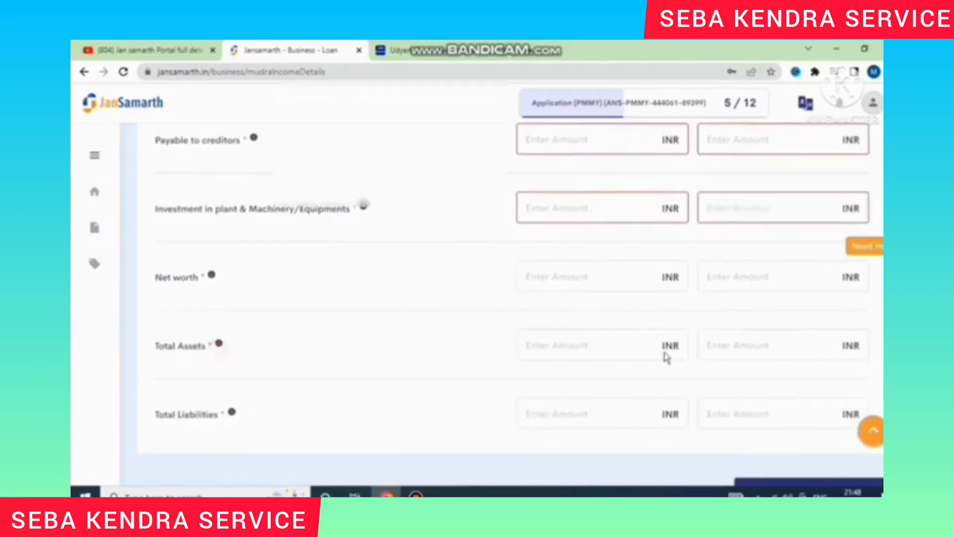
{"action": "scroll", "coordinate": [665, 357], "scroll_direction": "up", "scroll_amount": 7}
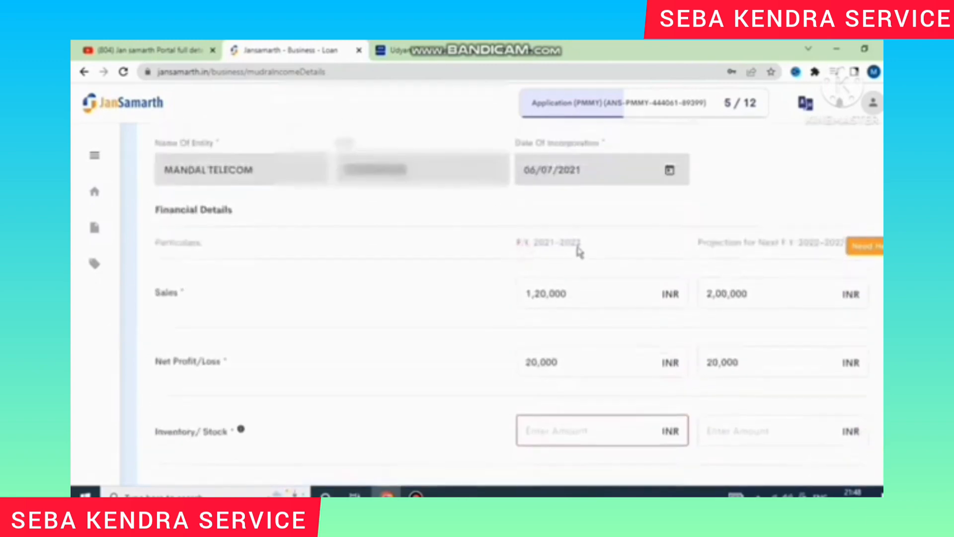
{"action": "left_click", "coordinate": [580, 242]}
{"action": "left_click", "coordinate": [545, 244]}
{"action": "left_click", "coordinate": [561, 243]}
{"action": "scroll", "coordinate": [621, 322], "scroll_direction": "down", "scroll_amount": 10}
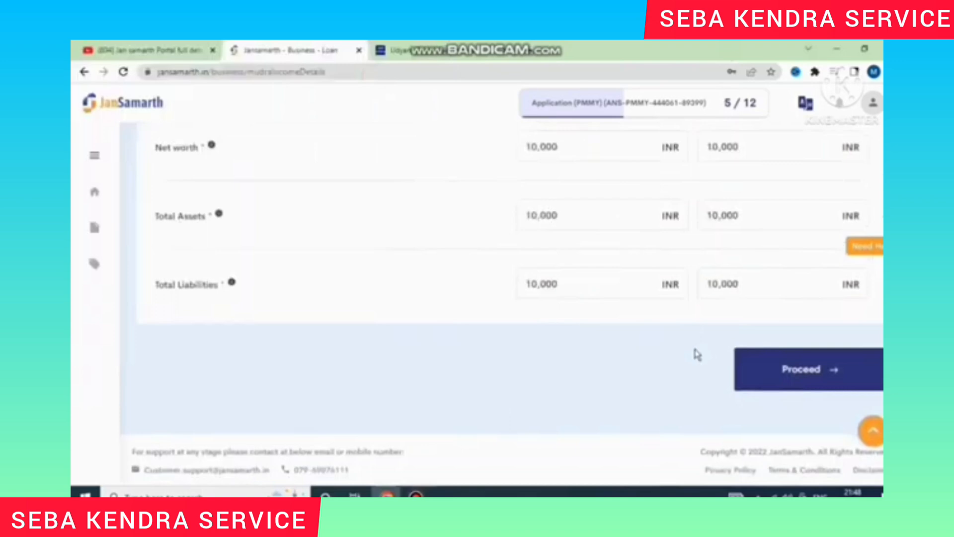
Step: Proceed to the bank account details and choose to submit them by uploading bank statements
{"action": "left_click", "coordinate": [834, 371]}
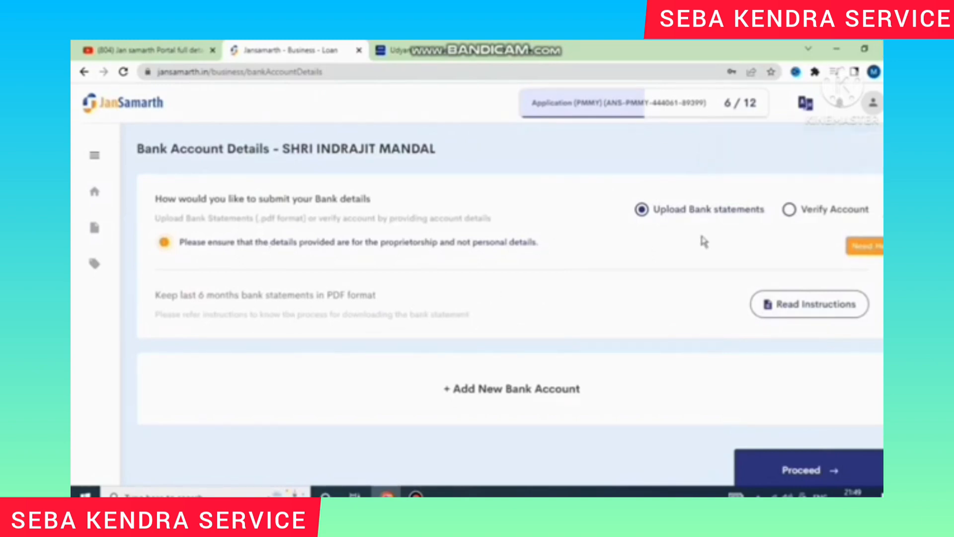
{"action": "left_click", "coordinate": [665, 211]}
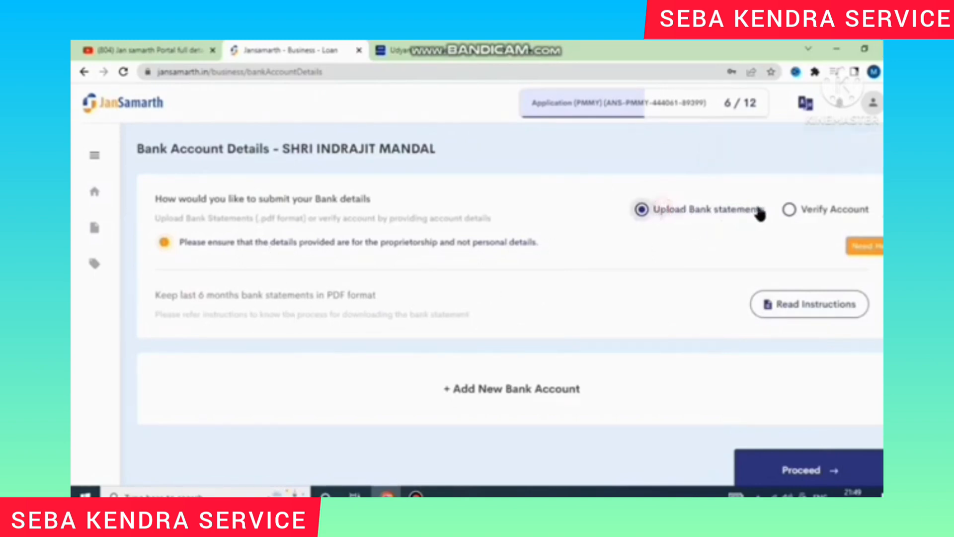
{"action": "left_click", "coordinate": [422, 246]}
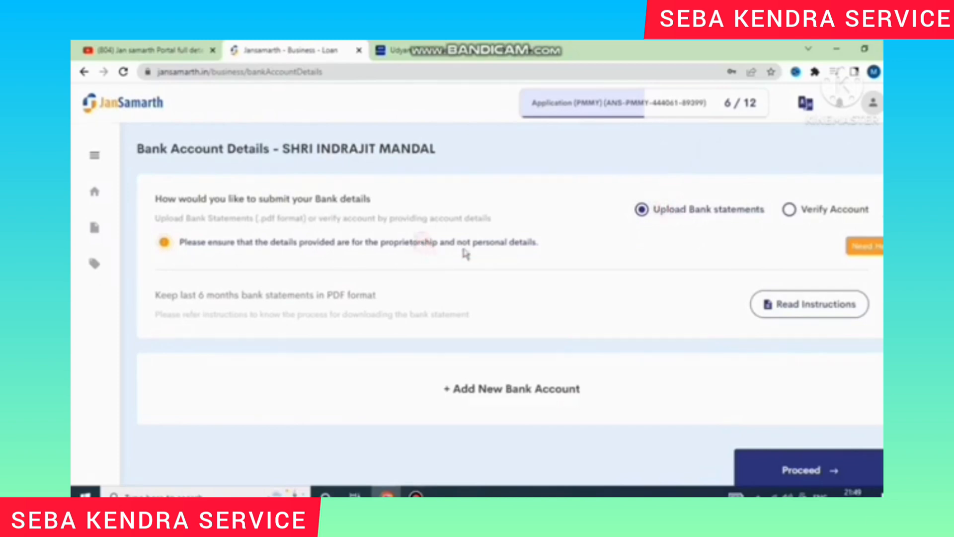
Step: Add a new bank account entry for the statement upload and select State Bank of India as its bank
{"action": "left_click", "coordinate": [505, 395]}
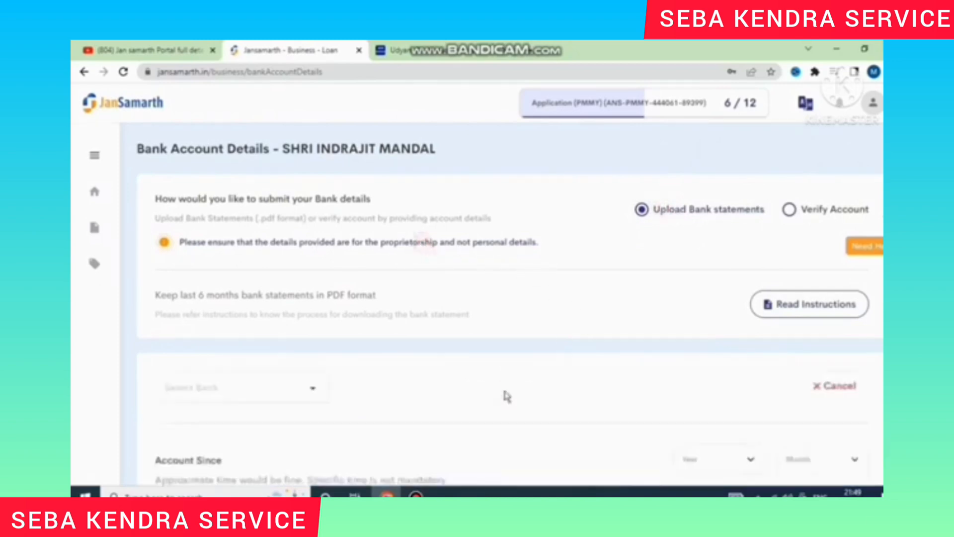
{"action": "scroll", "coordinate": [347, 343], "scroll_direction": "down", "scroll_amount": 3}
{"action": "left_click", "coordinate": [286, 269]}
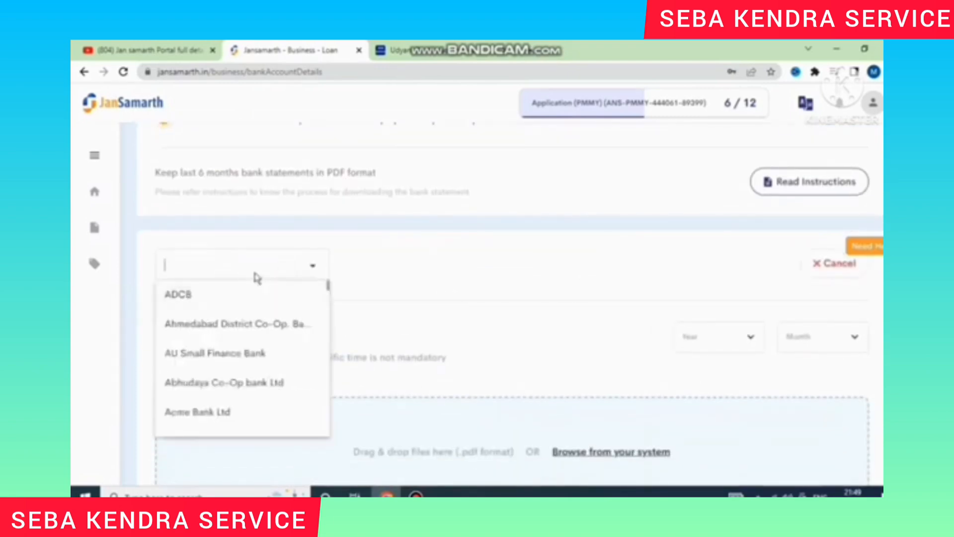
{"action": "type", "text": "STA"}
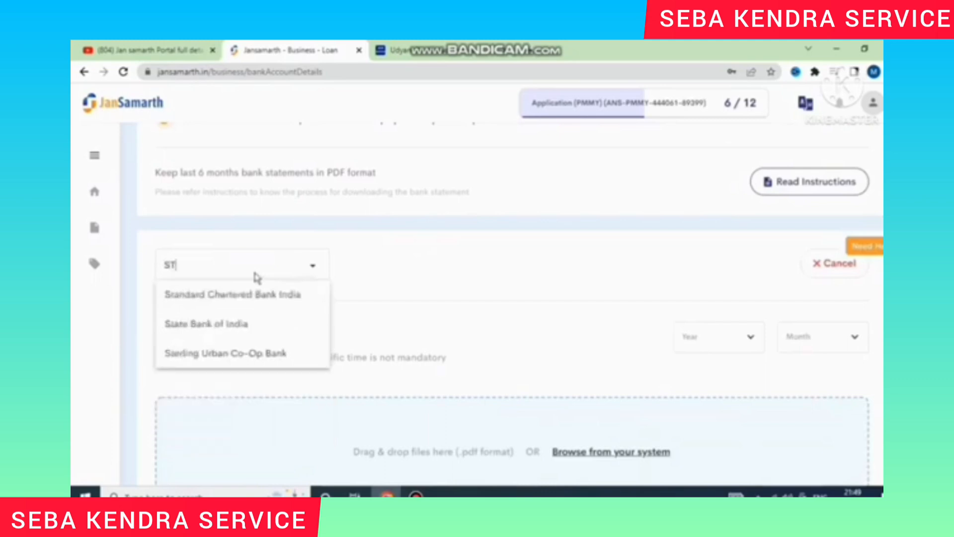
{"action": "left_click", "coordinate": [237, 322]}
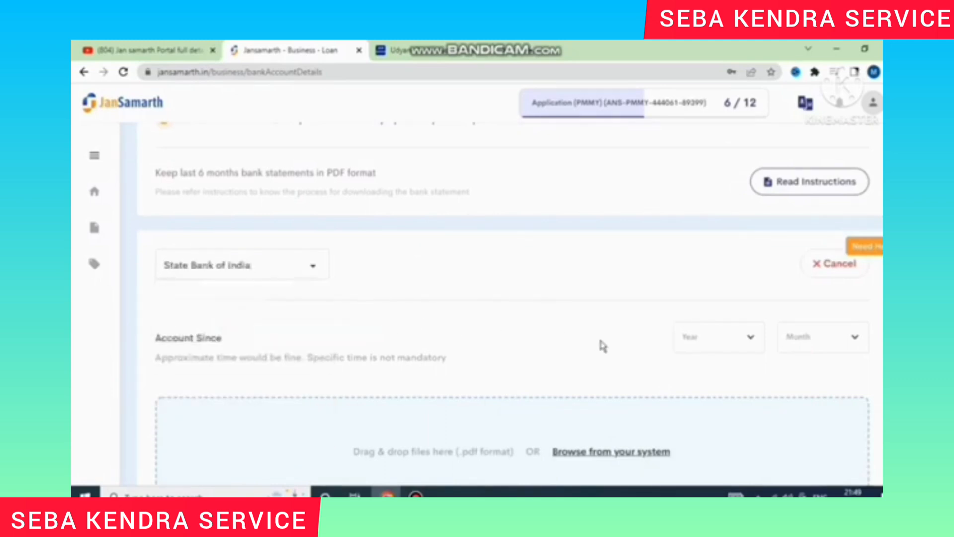
Step: Set the State Bank of India account's opening date to February 2019
{"action": "scroll", "coordinate": [475, 378], "scroll_direction": "down", "scroll_amount": 1}
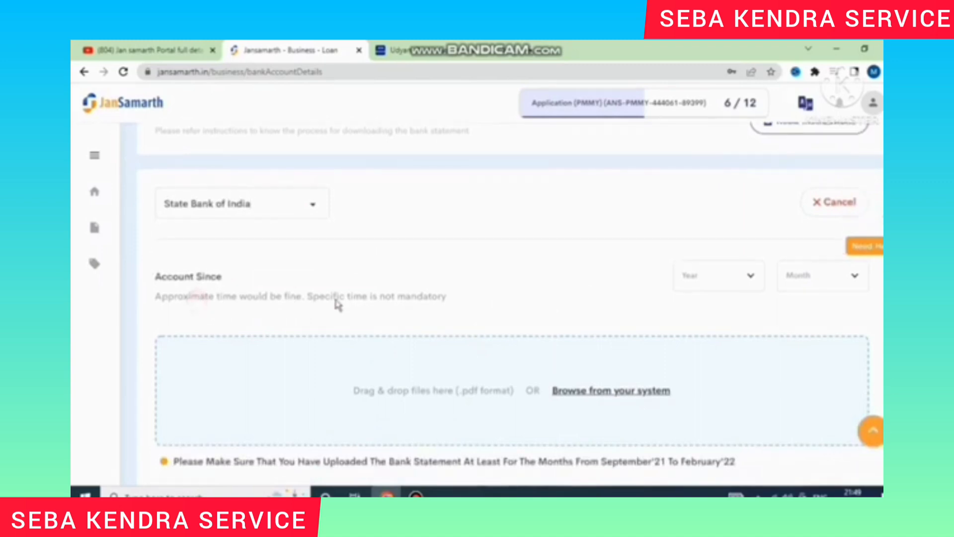
{"action": "left_click", "coordinate": [711, 278]}
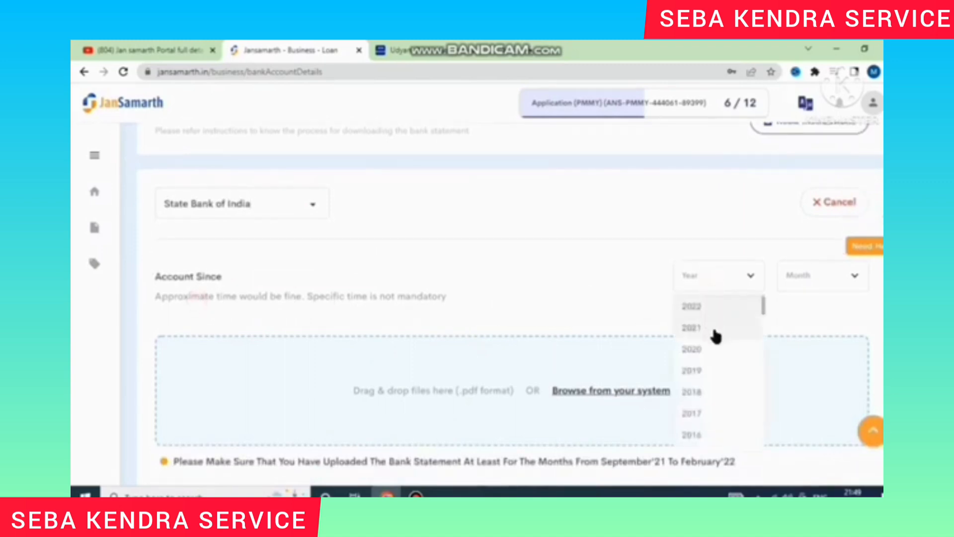
{"action": "left_click", "coordinate": [701, 369]}
{"action": "left_click", "coordinate": [804, 275]}
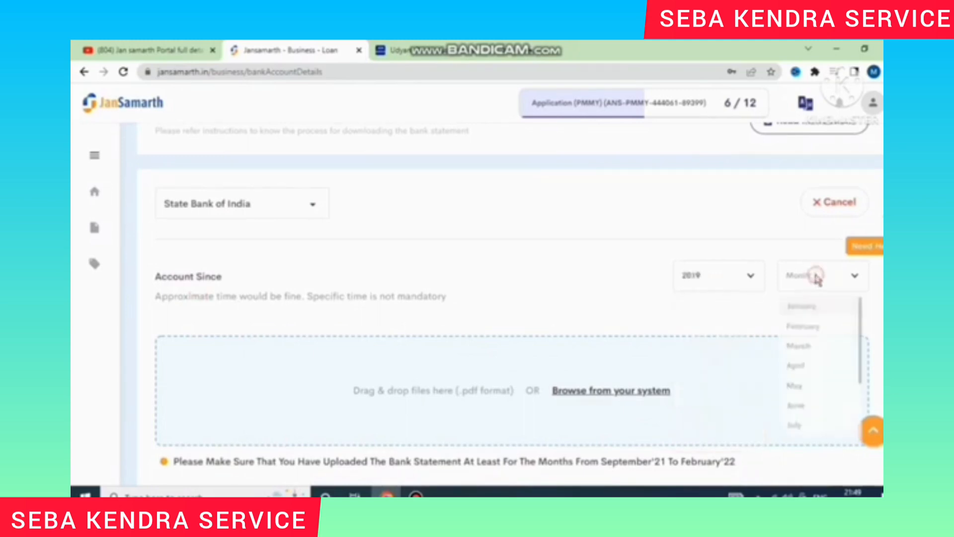
{"action": "left_click", "coordinate": [795, 327]}
{"action": "scroll", "coordinate": [410, 336], "scroll_direction": "down", "scroll_amount": 2}
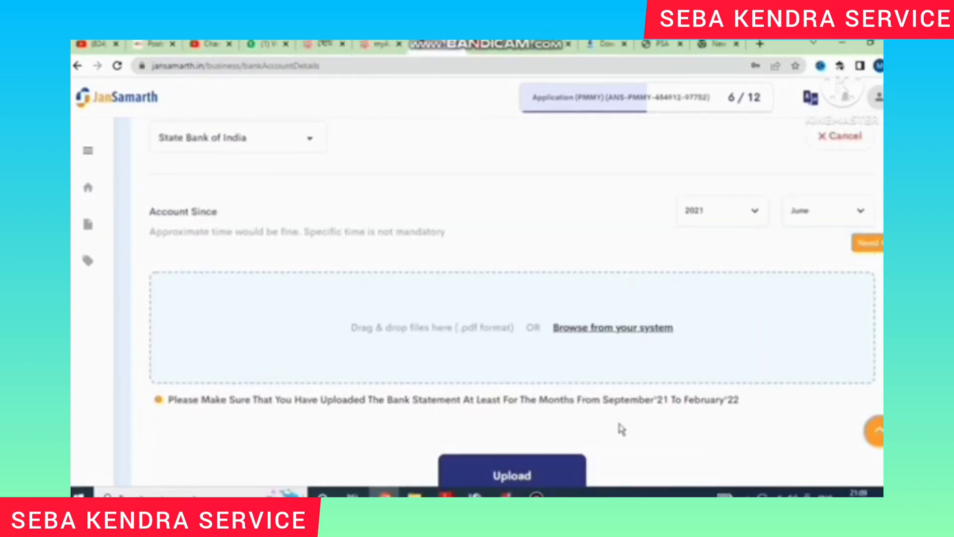
Step: Choose account verification as the way to submit the bank details and review the fields it requires
{"action": "scroll", "coordinate": [621, 428], "scroll_direction": "up", "scroll_amount": 5}
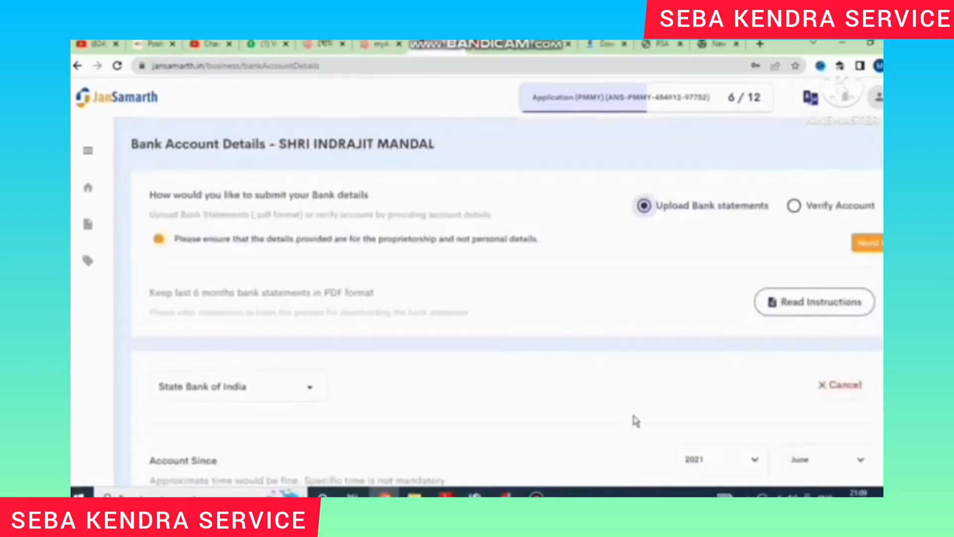
{"action": "left_click", "coordinate": [803, 209]}
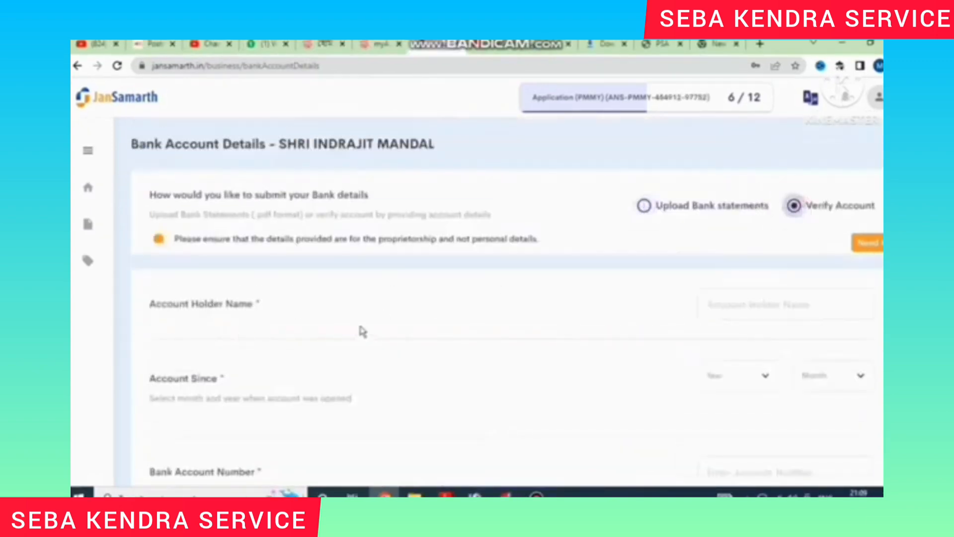
{"action": "scroll", "coordinate": [363, 332], "scroll_direction": "down", "scroll_amount": 3}
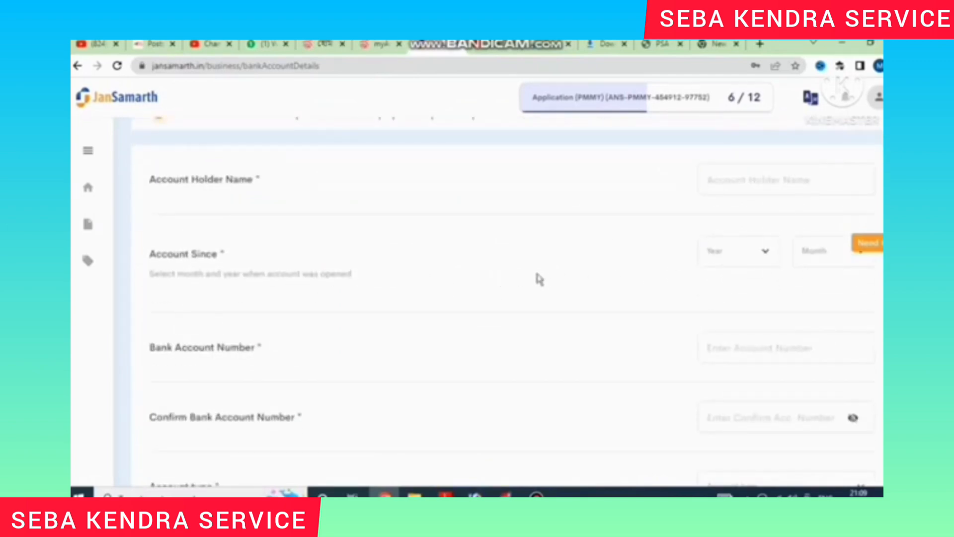
{"action": "scroll", "coordinate": [540, 279], "scroll_direction": "down", "scroll_amount": 3}
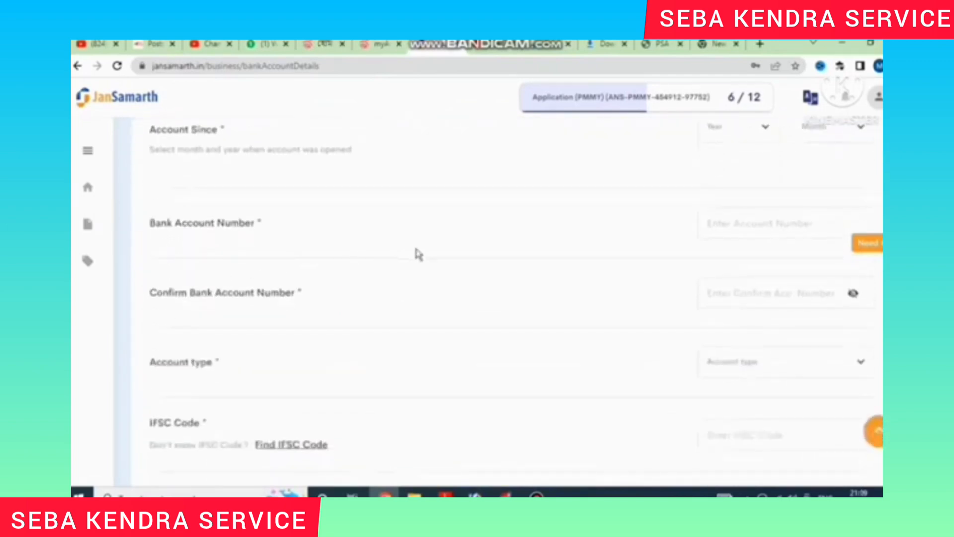
{"action": "scroll", "coordinate": [554, 329], "scroll_direction": "down", "scroll_amount": 1}
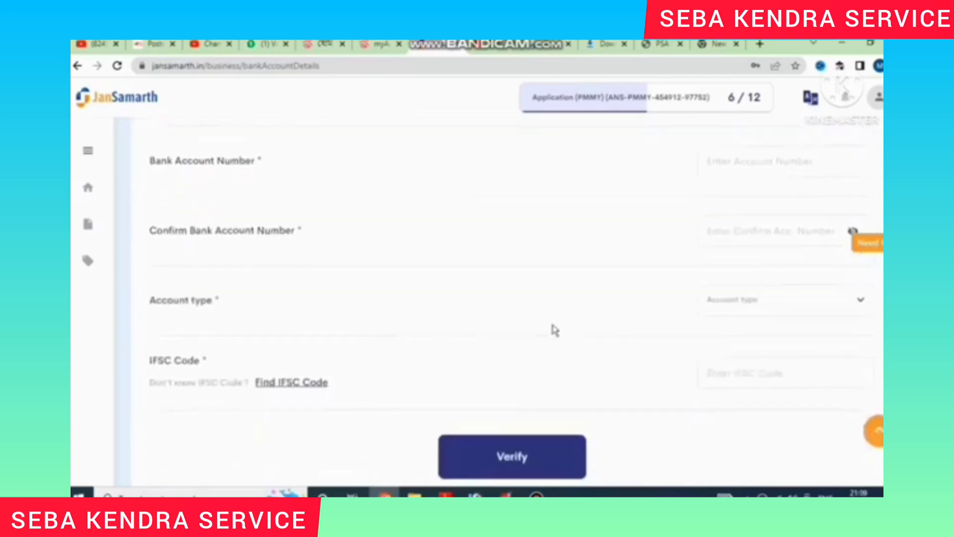
Step: Set the account type to Saving and activate the IFSC code field for entry
{"action": "left_click", "coordinate": [747, 305]}
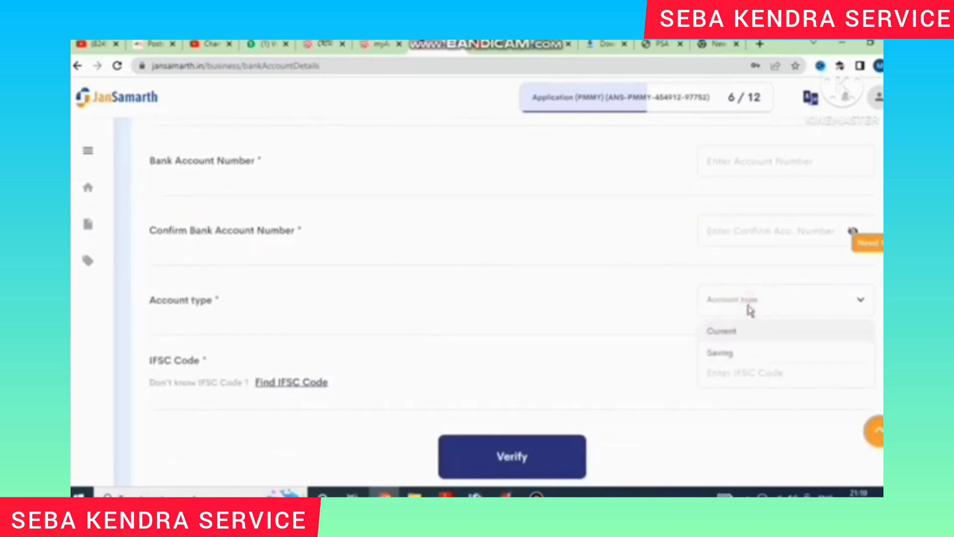
{"action": "left_click", "coordinate": [745, 352]}
{"action": "left_click", "coordinate": [711, 368]}
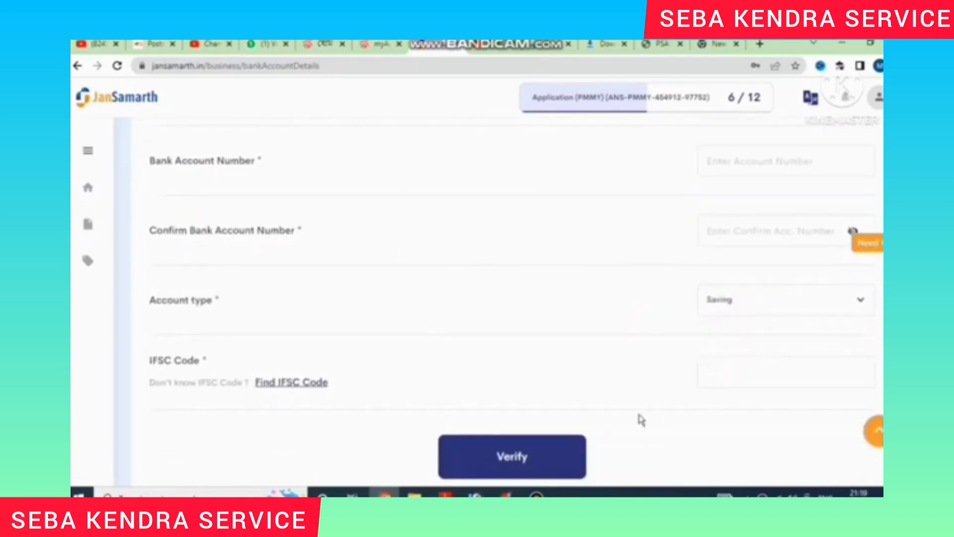
{"action": "left_click", "coordinate": [541, 492]}
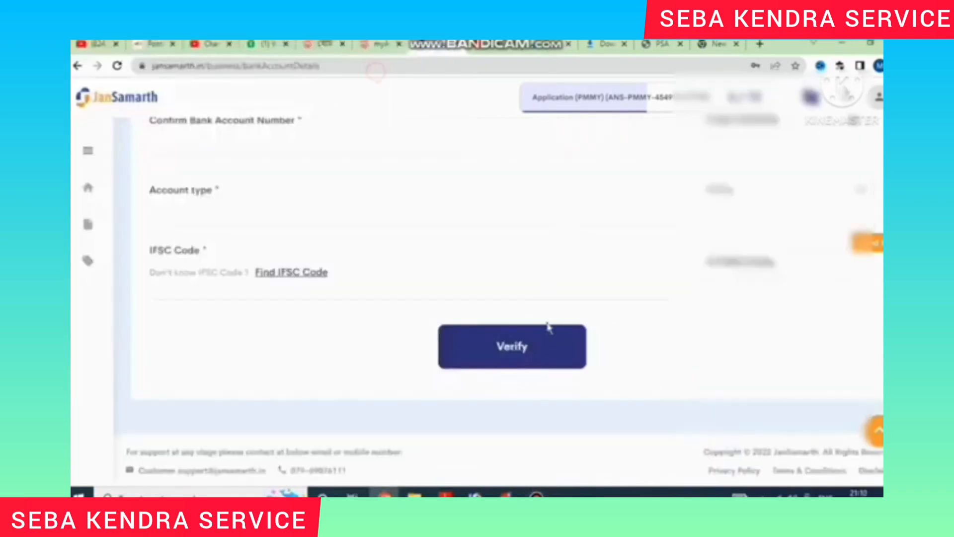
{"action": "left_click", "coordinate": [547, 328]}
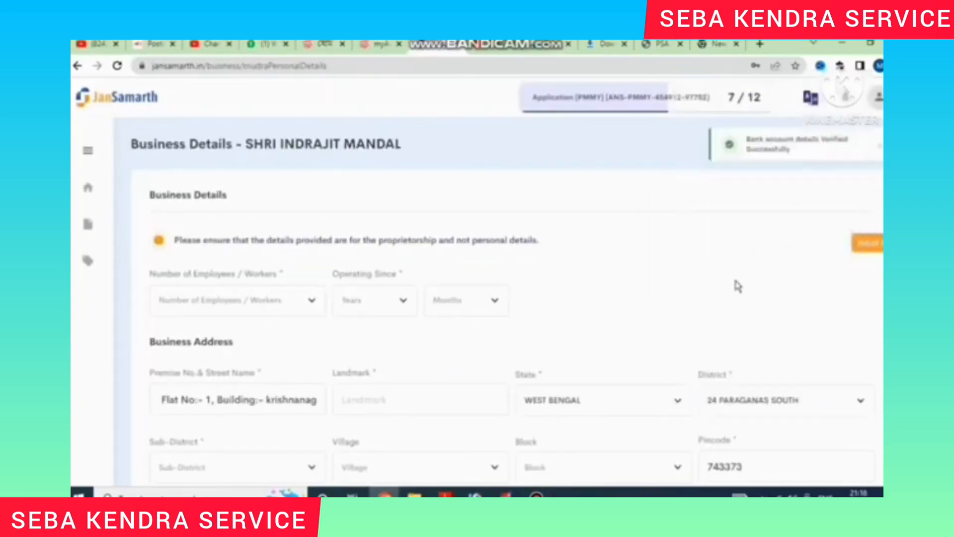
Step: Set the number of employees/workers to 1 and the business's operating start to January 2022
{"action": "scroll", "coordinate": [715, 286], "scroll_direction": "down", "scroll_amount": 10}
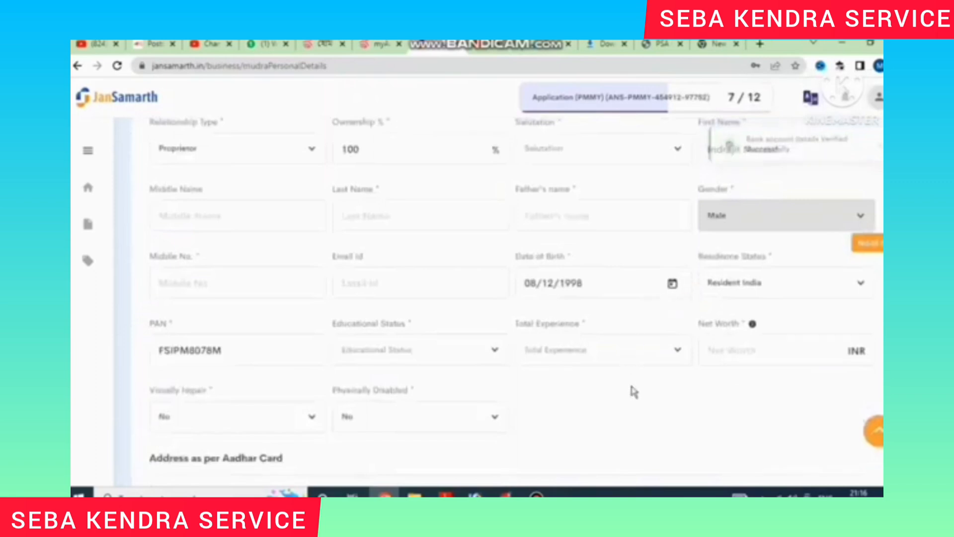
{"action": "scroll", "coordinate": [634, 392], "scroll_direction": "up", "scroll_amount": 10}
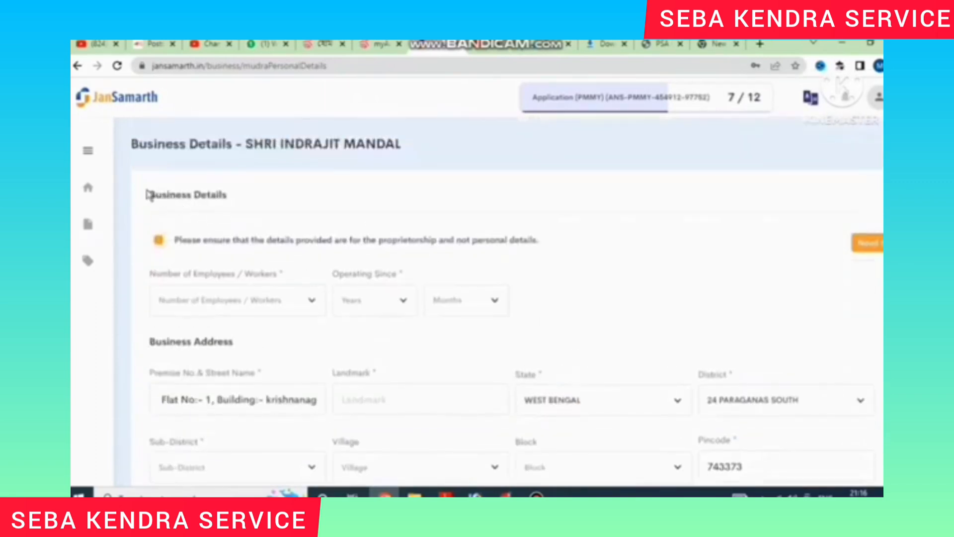
{"action": "left_click", "coordinate": [232, 300]}
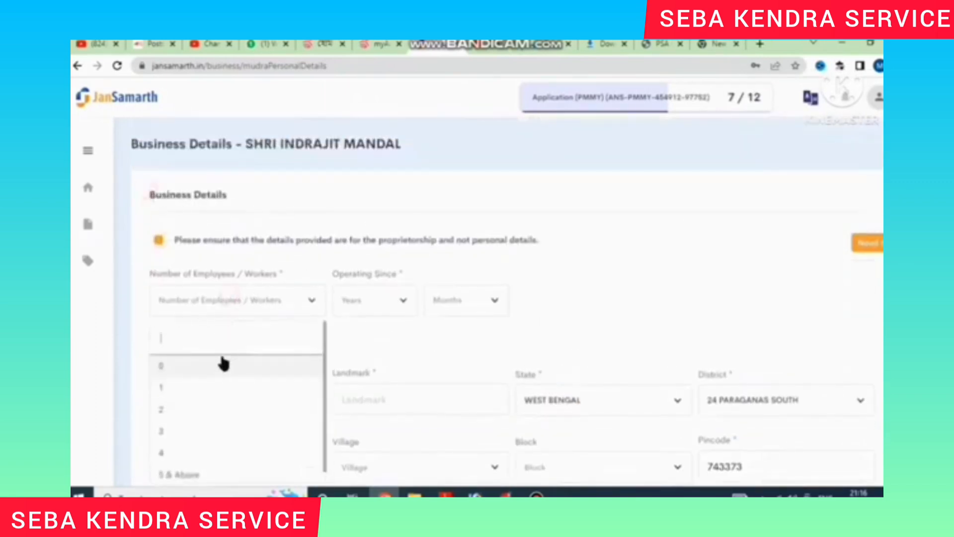
{"action": "left_click", "coordinate": [192, 390]}
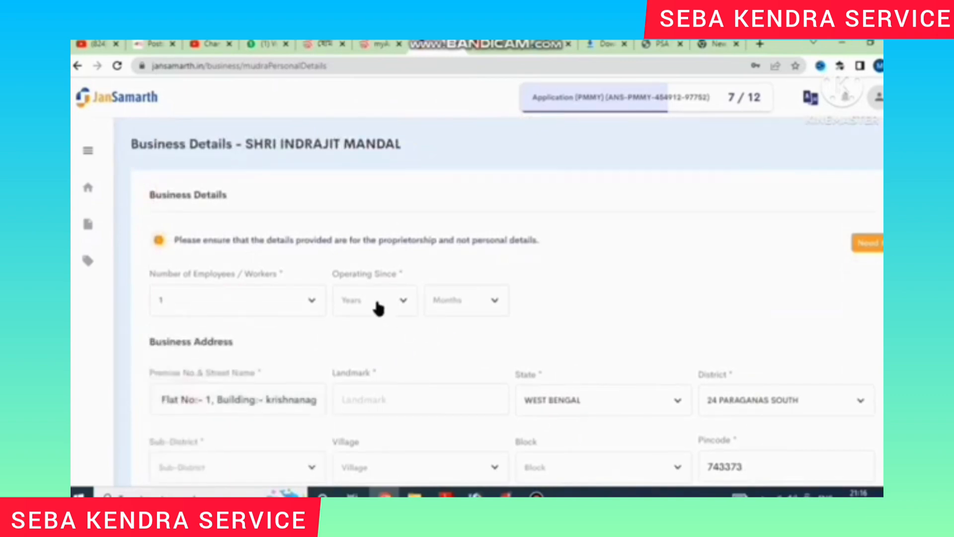
{"action": "left_click", "coordinate": [377, 308]}
{"action": "left_click", "coordinate": [367, 369]}
{"action": "left_click", "coordinate": [444, 305]}
{"action": "left_click", "coordinate": [466, 366]}
Step: Review the business address, pension and local access questions, and select Proprietor as the relationship type in the proprietor details
{"action": "scroll", "coordinate": [444, 268], "scroll_direction": "down", "scroll_amount": 2}
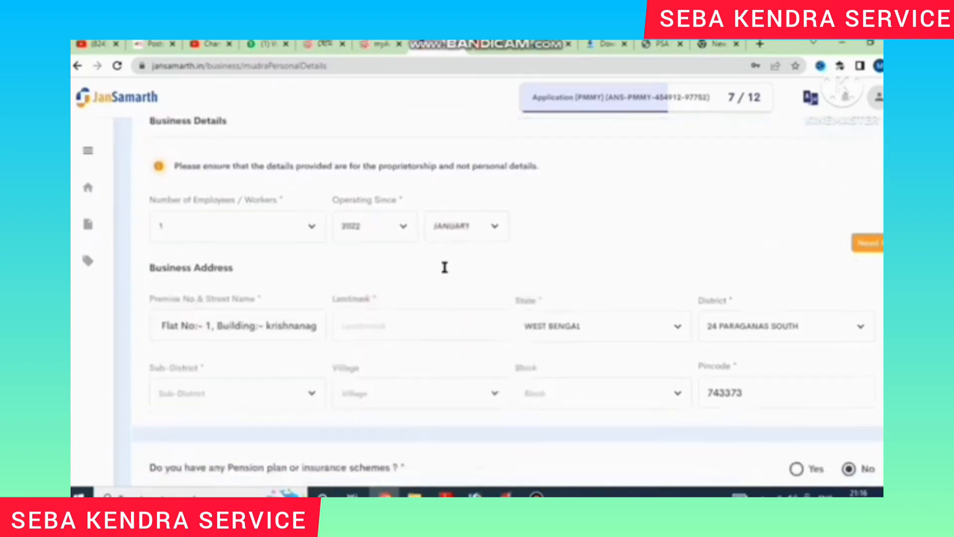
{"action": "scroll", "coordinate": [445, 268], "scroll_direction": "down", "scroll_amount": 1}
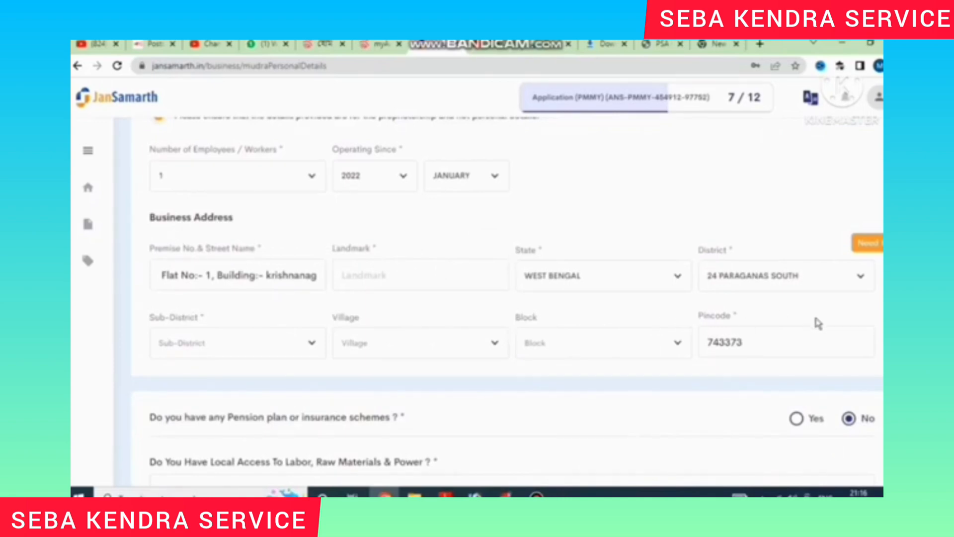
{"action": "scroll", "coordinate": [451, 266], "scroll_direction": "down", "scroll_amount": 3}
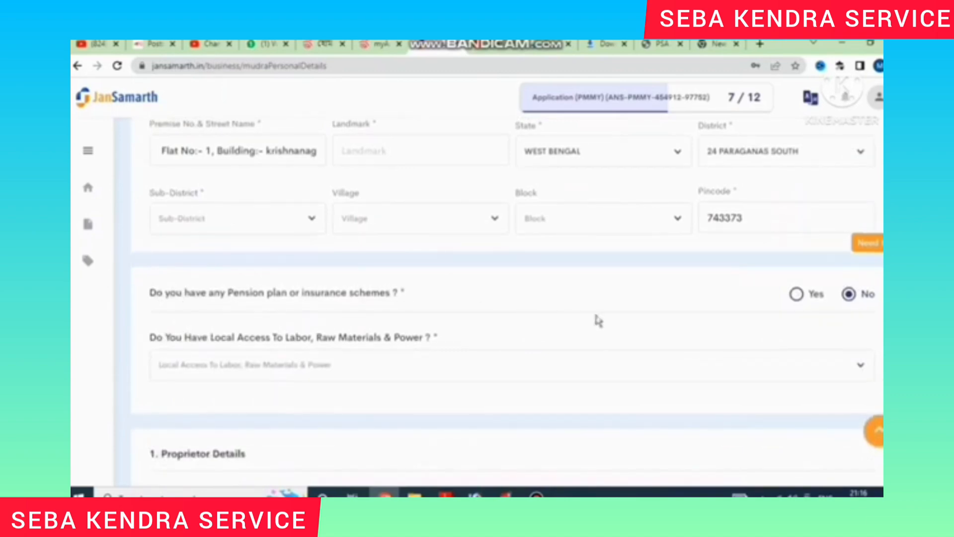
{"action": "scroll", "coordinate": [621, 378], "scroll_direction": "down", "scroll_amount": 5}
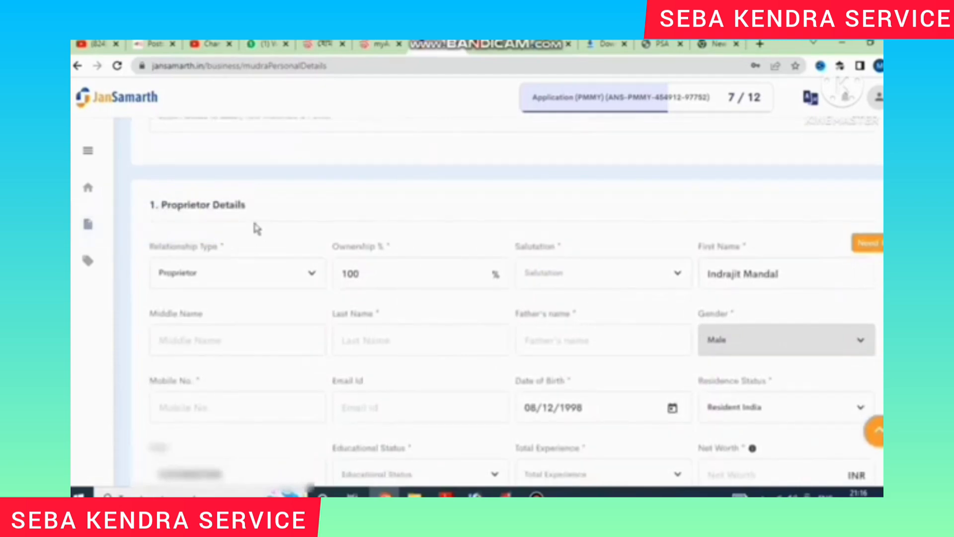
{"action": "left_click", "coordinate": [247, 281]}
{"action": "left_click", "coordinate": [234, 297]}
Step: Try 50 as the proprietor's ownership percentage and restore it to 100
{"action": "left_click", "coordinate": [330, 247]}
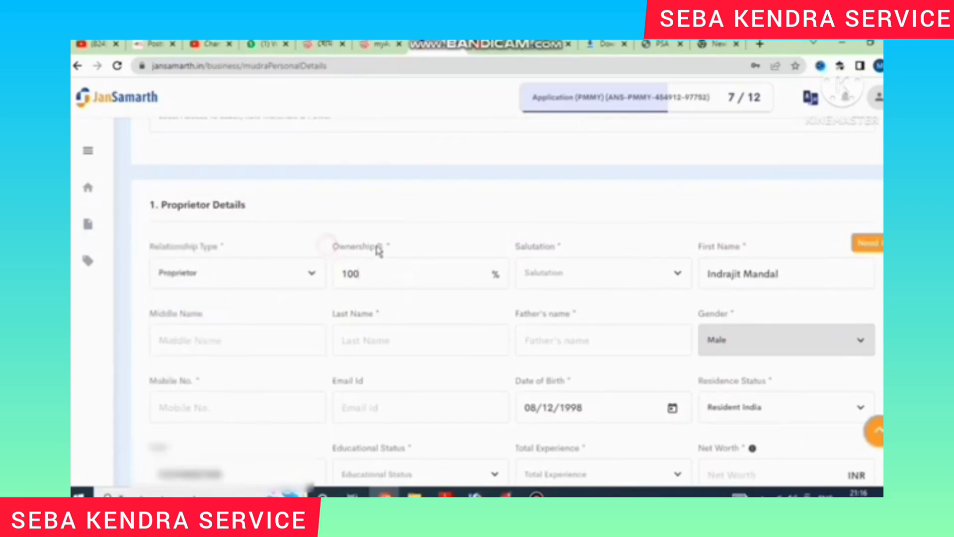
{"action": "double_click", "coordinate": [348, 273]}
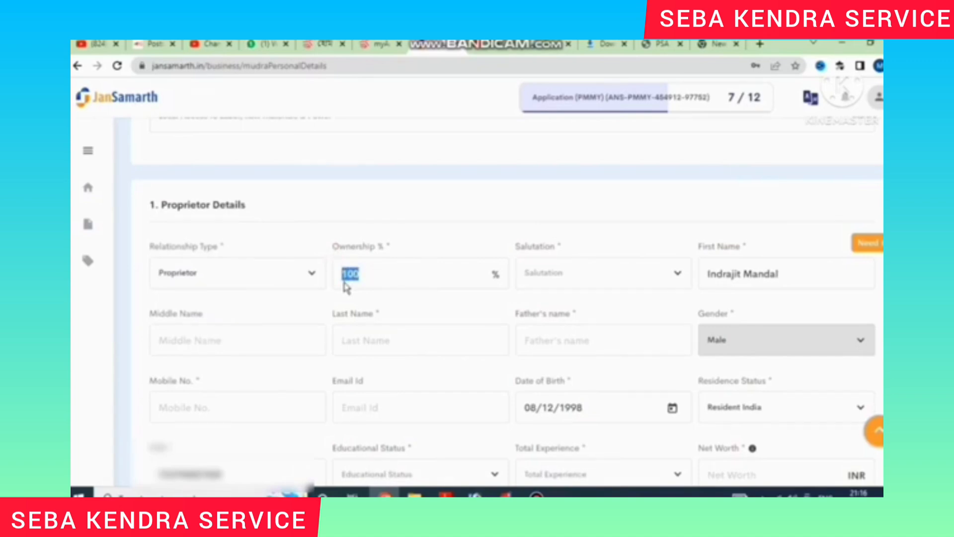
{"action": "type", "text": "50"}
{"action": "key", "text": "BackSpace"}
{"action": "key", "text": "BackSpace"}
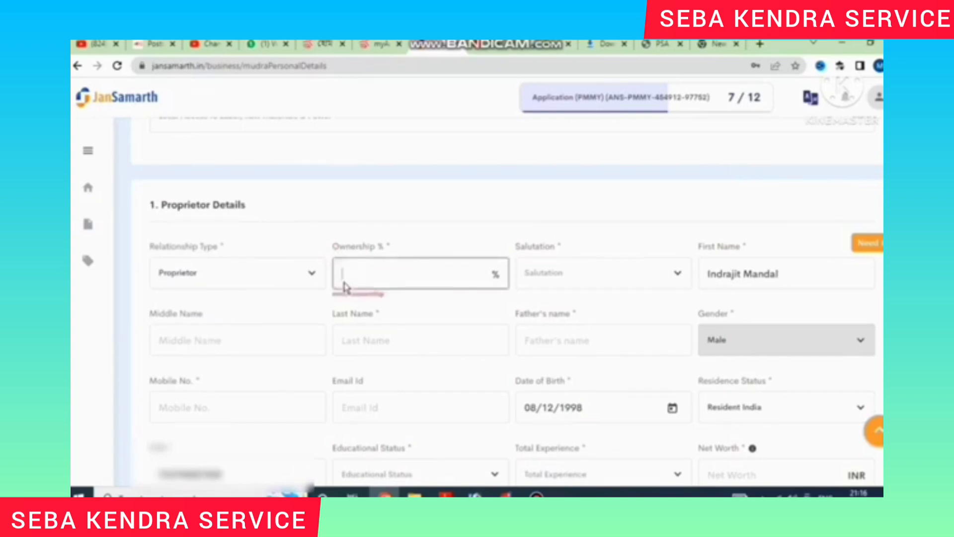
{"action": "type", "text": "100"}
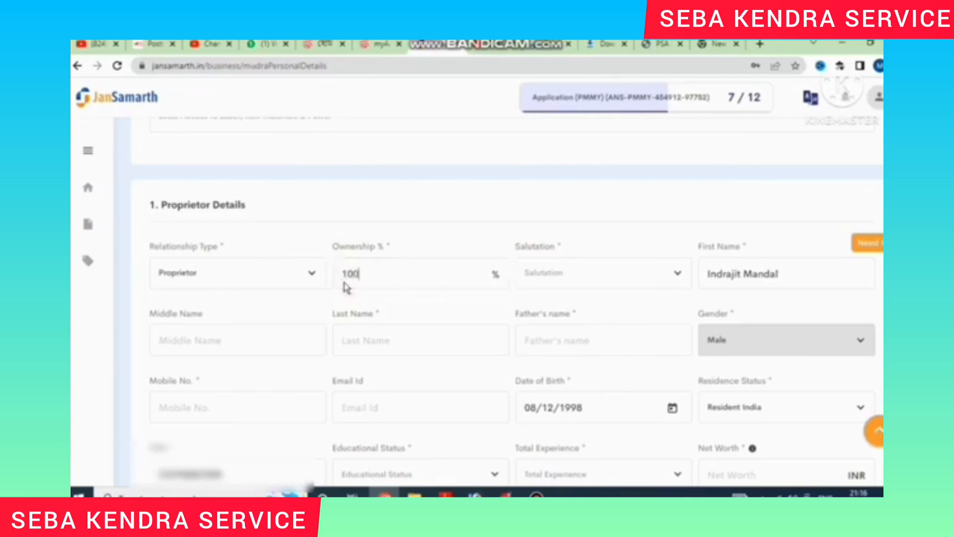
Step: Set the proprietor's salutation to Mr., remove the surname from the First Name field and enter it as the last name
{"action": "left_click", "coordinate": [549, 276]}
{"action": "left_click", "coordinate": [547, 341]}
{"action": "left_click_drag", "start_coordinate": [792, 273], "coordinate": [745, 274]}
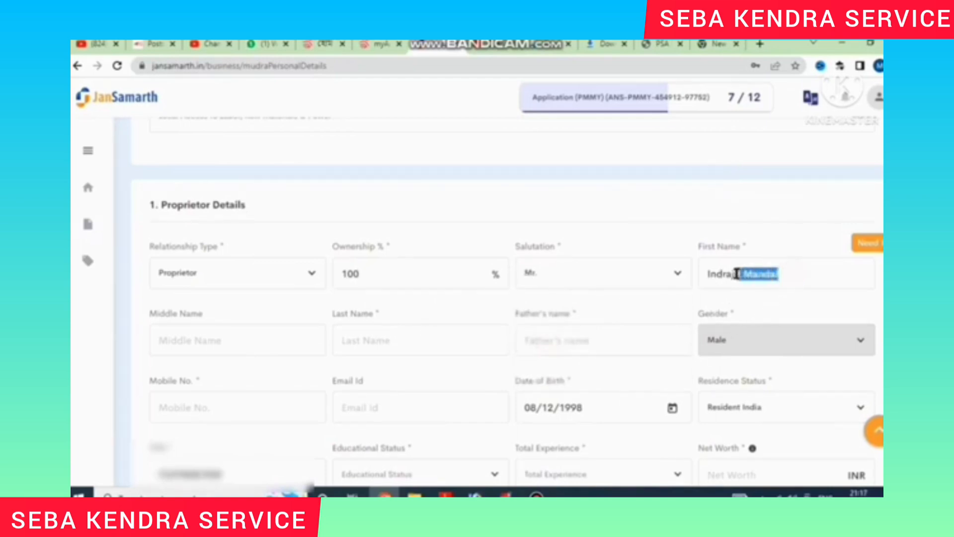
{"action": "key", "text": "BackSpace"}
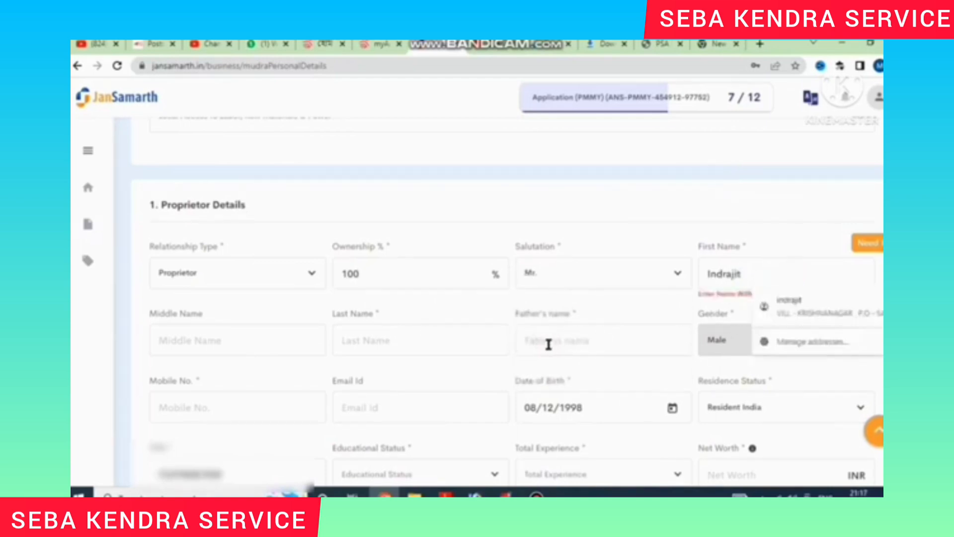
{"action": "left_click", "coordinate": [422, 346]}
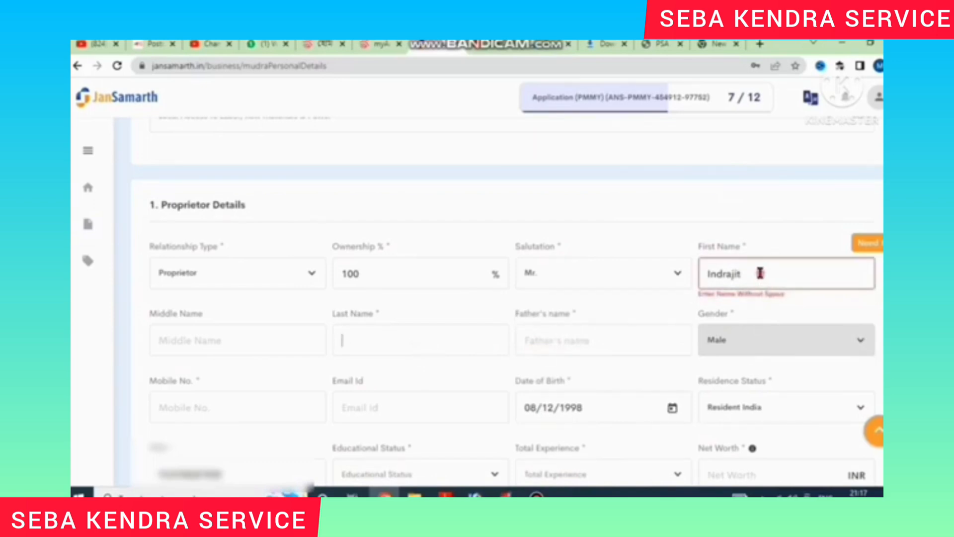
{"action": "type", "text": "MANDAL"}
Step: Set the proprietor's residence status to Resident India and the educational status to Graduate
{"action": "scroll", "coordinate": [619, 363], "scroll_direction": "down", "scroll_amount": 3}
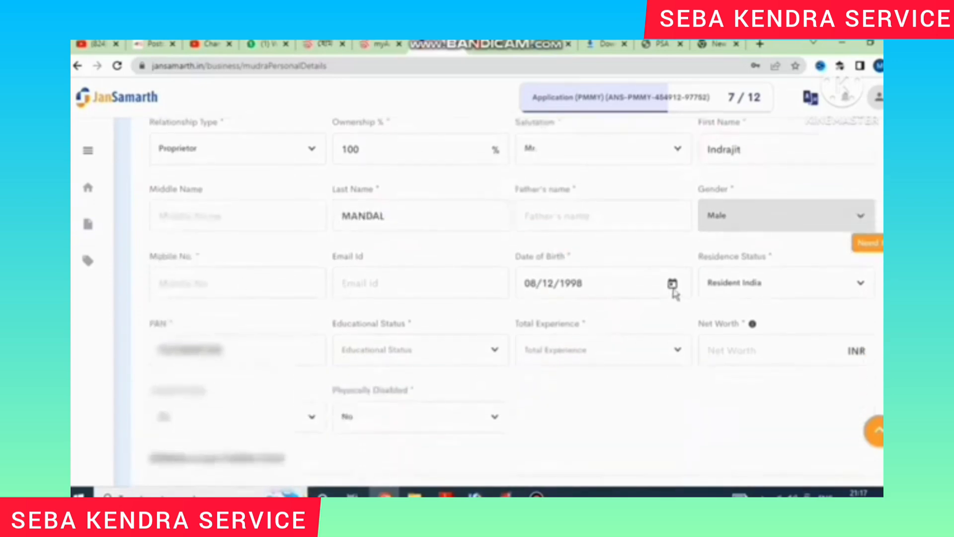
{"action": "left_click", "coordinate": [764, 285]}
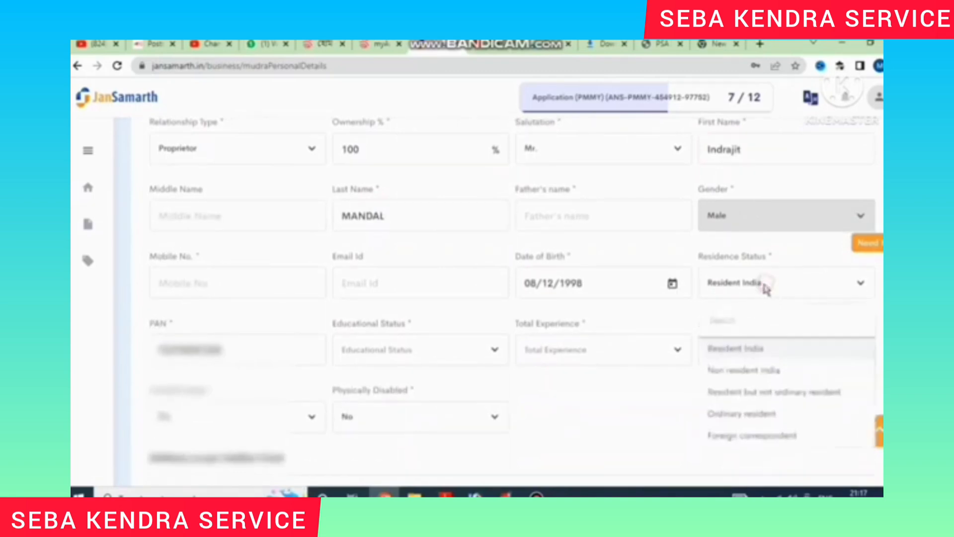
{"action": "left_click", "coordinate": [737, 347]}
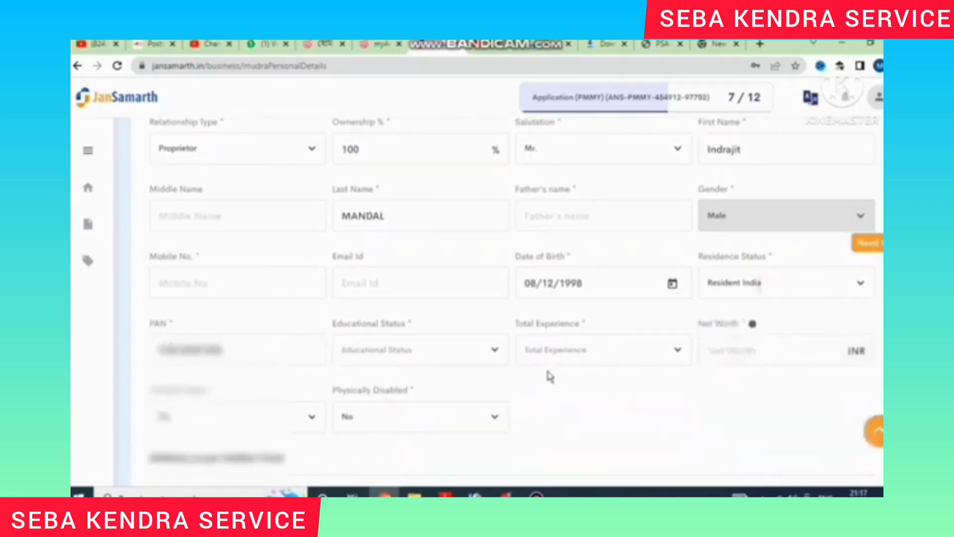
{"action": "left_click", "coordinate": [427, 353]}
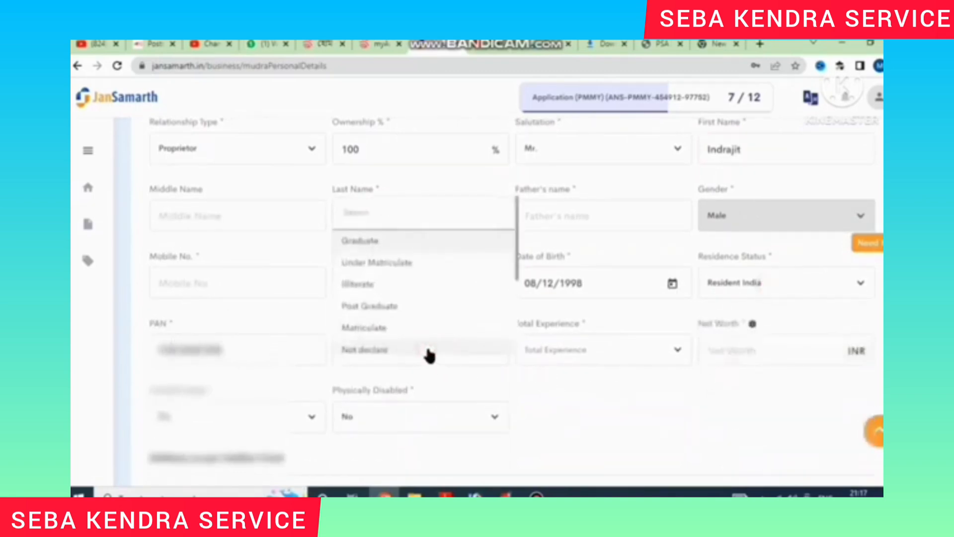
{"action": "left_click", "coordinate": [390, 241]}
Step: Set the proprietor's total experience to 0 and activate the Net Worth field
{"action": "left_click", "coordinate": [571, 349]}
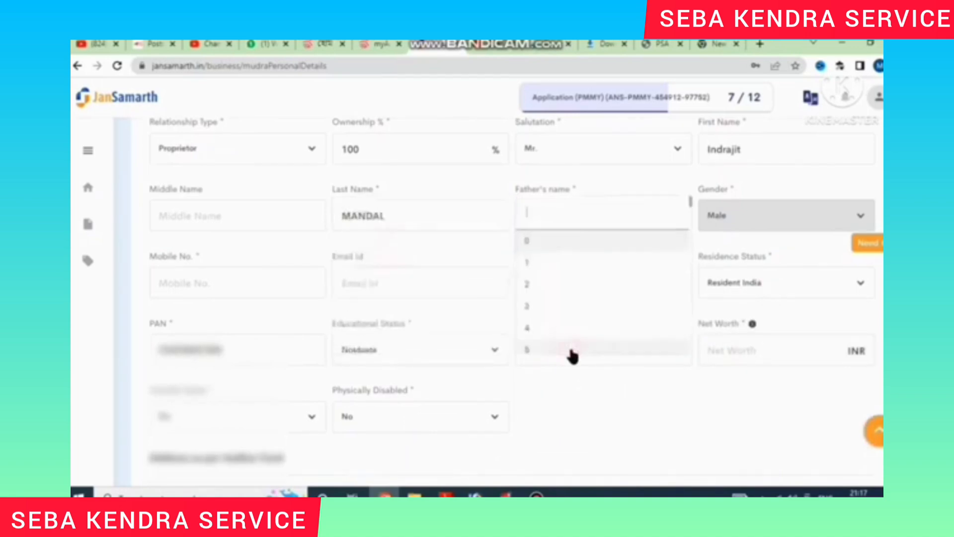
{"action": "left_click", "coordinate": [547, 247]}
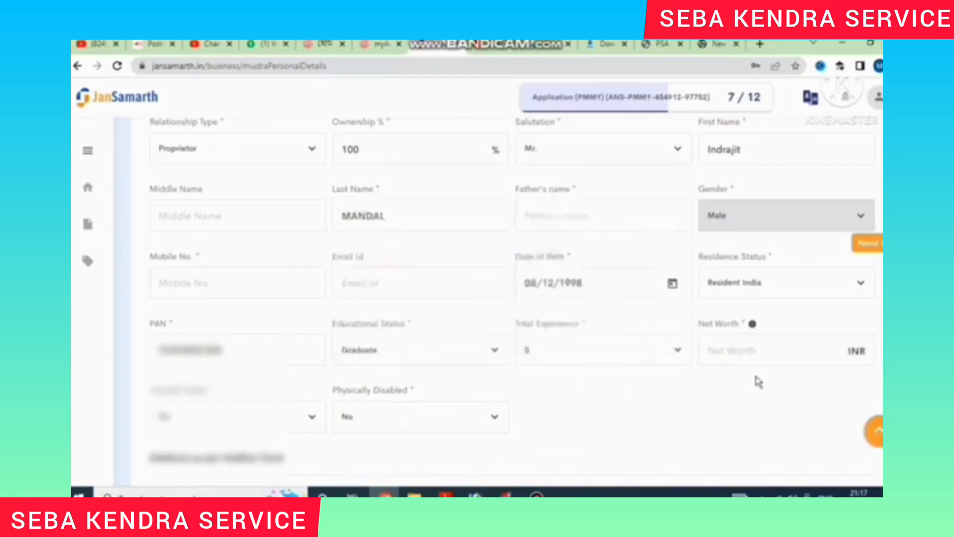
{"action": "left_click", "coordinate": [735, 352]}
Step: Mark the current residential address as the same as the Aadhaar address and check the residential address fields
{"action": "scroll", "coordinate": [615, 409], "scroll_direction": "down", "scroll_amount": 5}
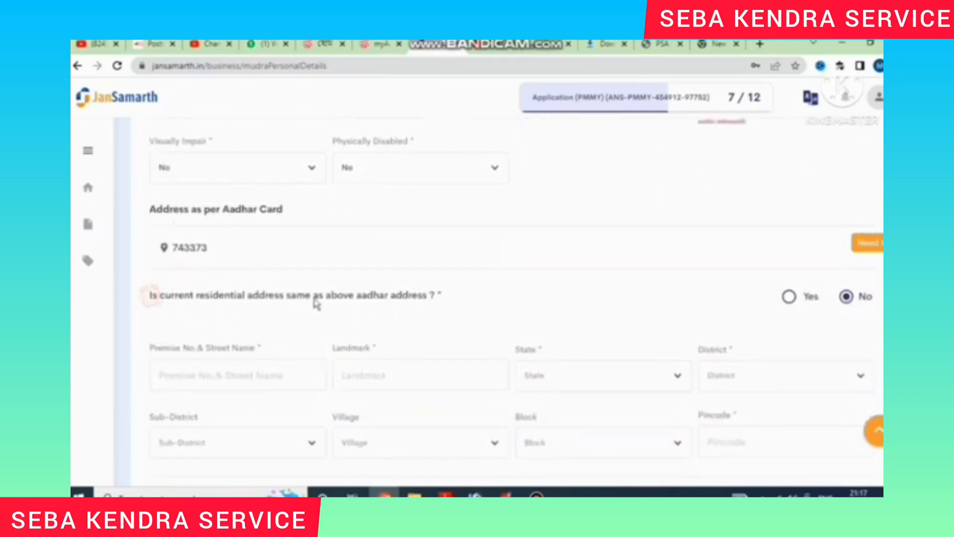
{"action": "left_click", "coordinate": [789, 296]}
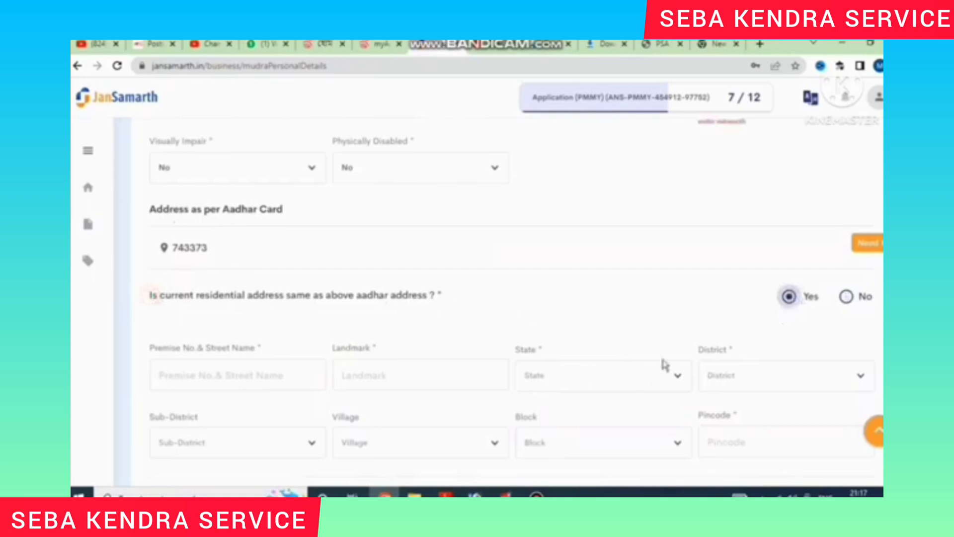
{"action": "scroll", "coordinate": [646, 367], "scroll_direction": "down", "scroll_amount": 2}
{"action": "scroll", "coordinate": [646, 348], "scroll_direction": "up", "scroll_amount": 1}
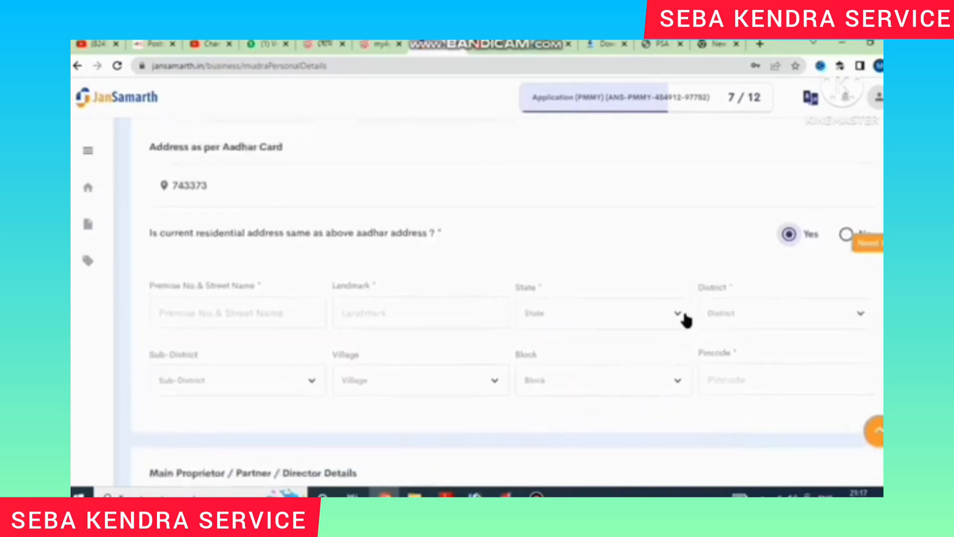
{"action": "left_click", "coordinate": [198, 314]}
{"action": "left_click", "coordinate": [605, 234]}
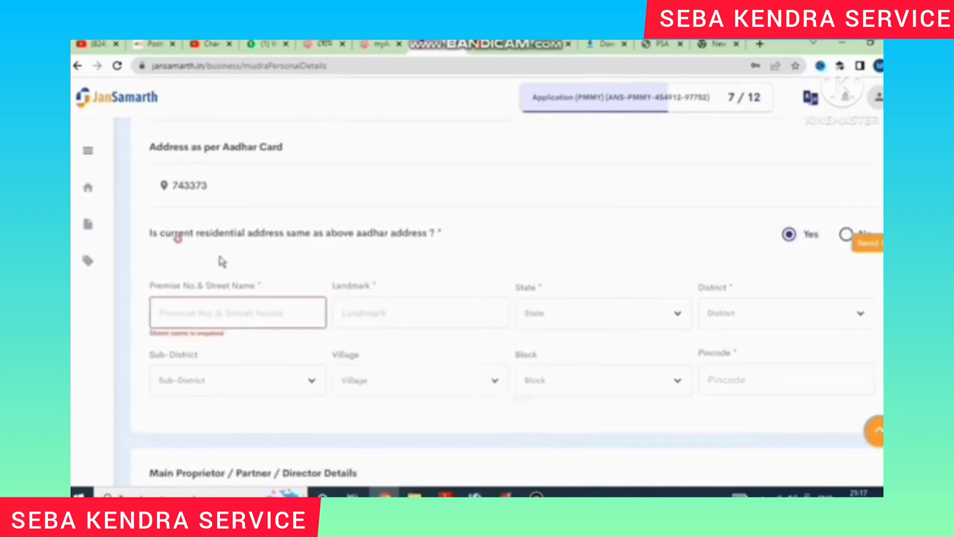
Step: In the main proprietor details, set income tax assessment to Assessed and life insurance policy to No
{"action": "scroll", "coordinate": [395, 313], "scroll_direction": "down", "scroll_amount": 5}
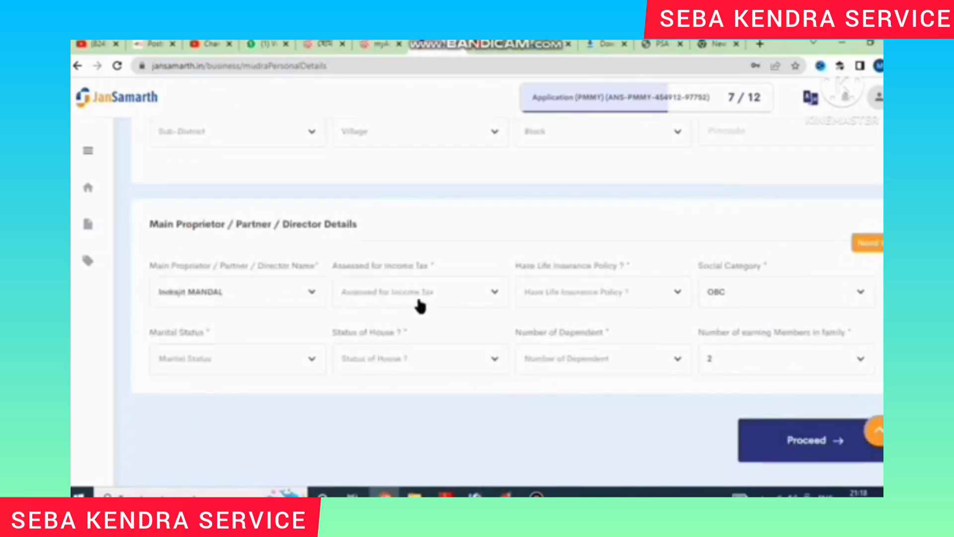
{"action": "left_click", "coordinate": [401, 290]}
{"action": "left_click", "coordinate": [383, 324]}
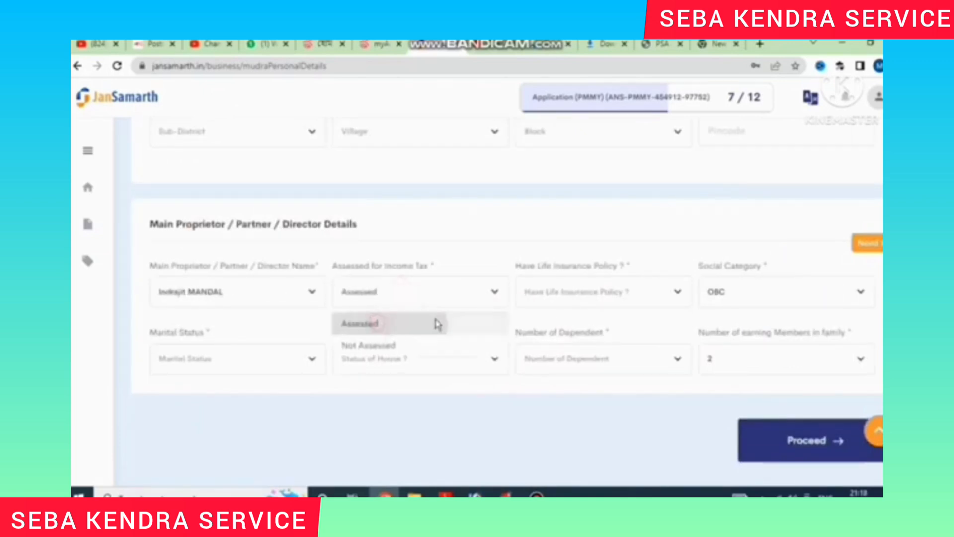
{"action": "left_click", "coordinate": [514, 264]}
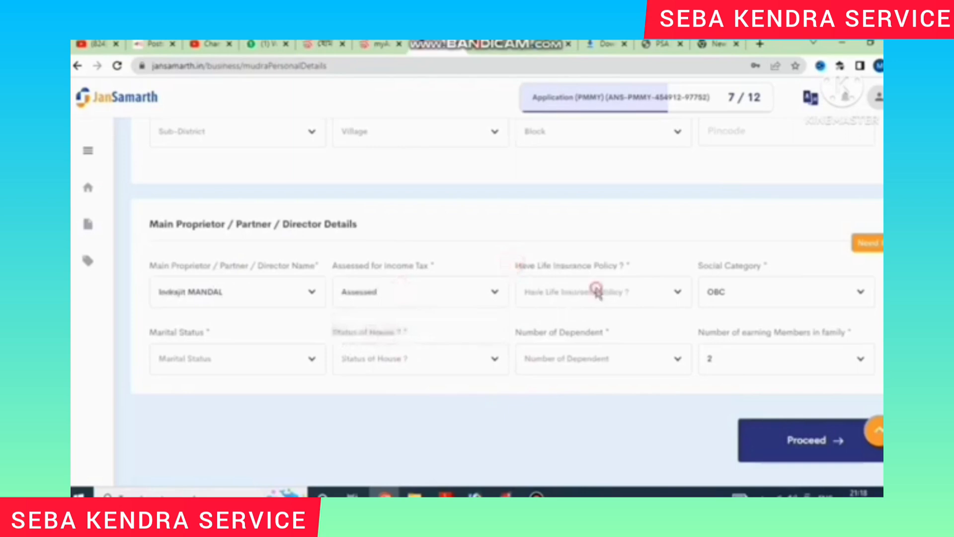
{"action": "left_click", "coordinate": [597, 290]}
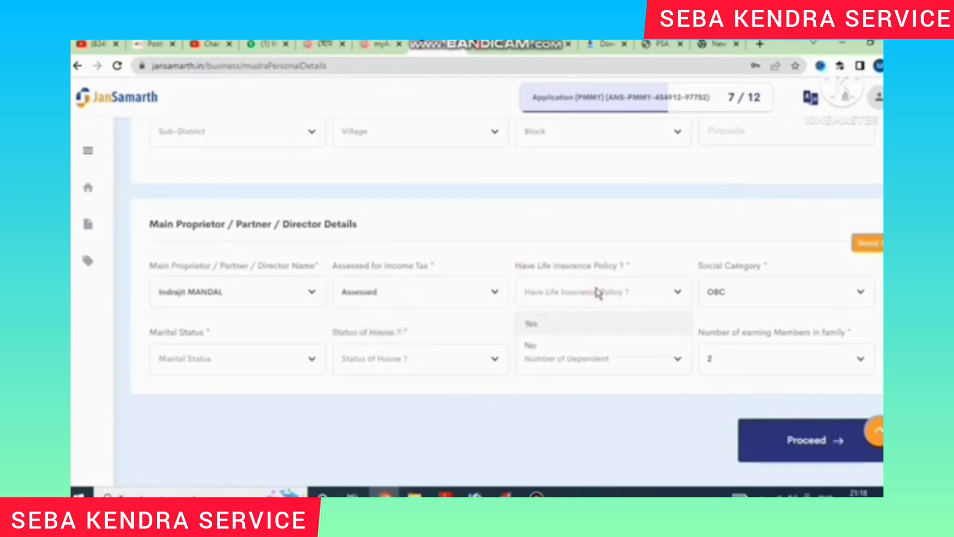
{"action": "left_click", "coordinate": [550, 343]}
{"action": "left_click", "coordinate": [751, 291]}
{"action": "left_click", "coordinate": [647, 232]}
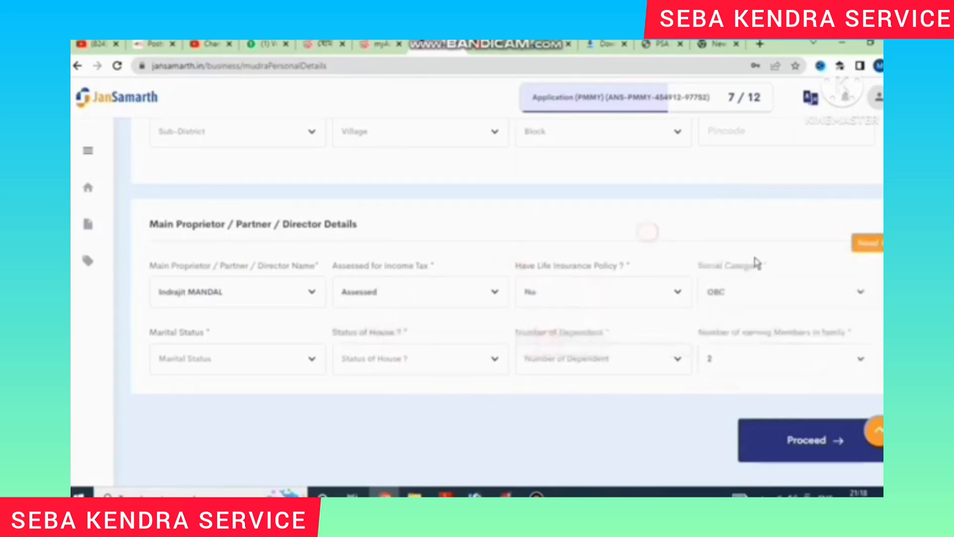
Step: Set the main proprietor's marital status to Unmarried and the status of house to Living with Family
{"action": "left_click", "coordinate": [213, 358]}
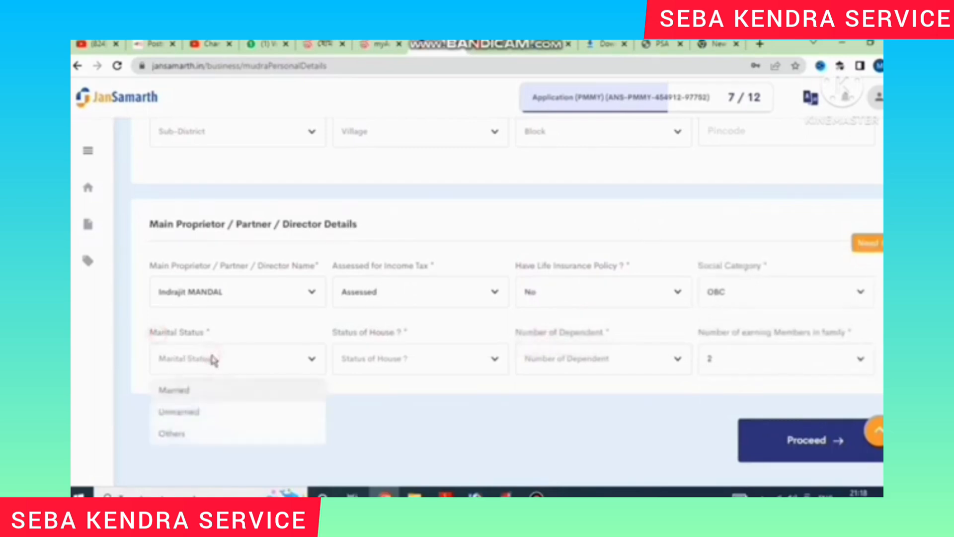
{"action": "left_click", "coordinate": [188, 412]}
{"action": "left_click", "coordinate": [389, 359]}
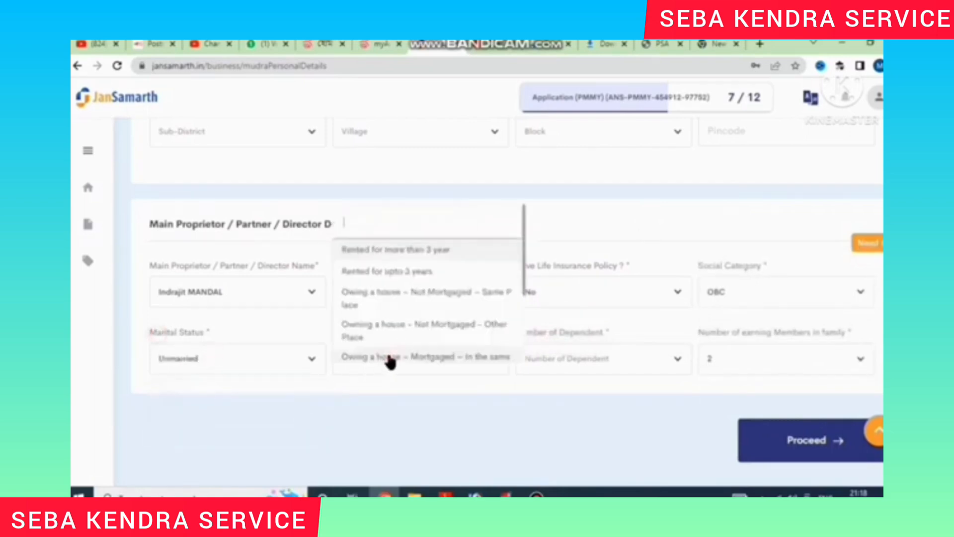
{"action": "scroll", "coordinate": [424, 257], "scroll_direction": "down", "scroll_amount": 5}
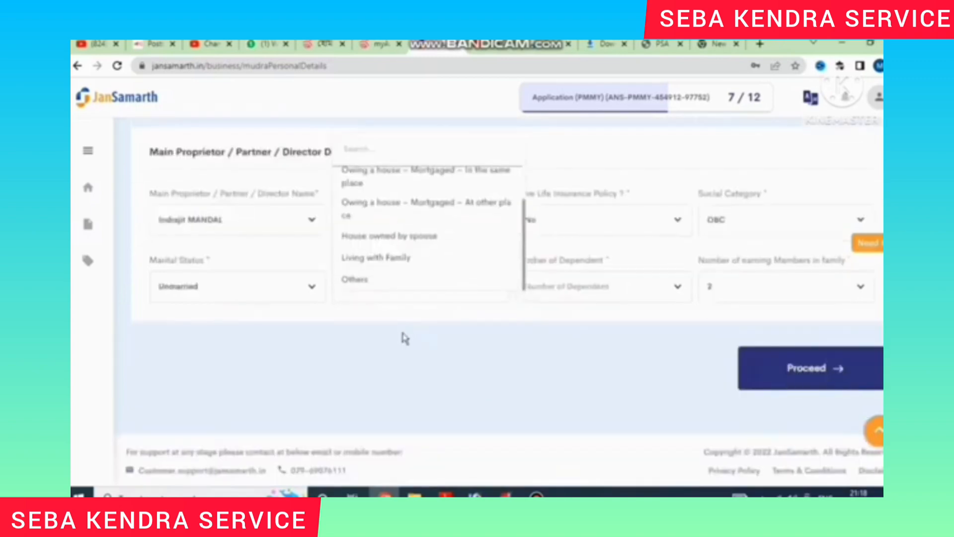
{"action": "left_click", "coordinate": [384, 260]}
{"action": "scroll", "coordinate": [486, 350], "scroll_direction": "up", "scroll_amount": 2}
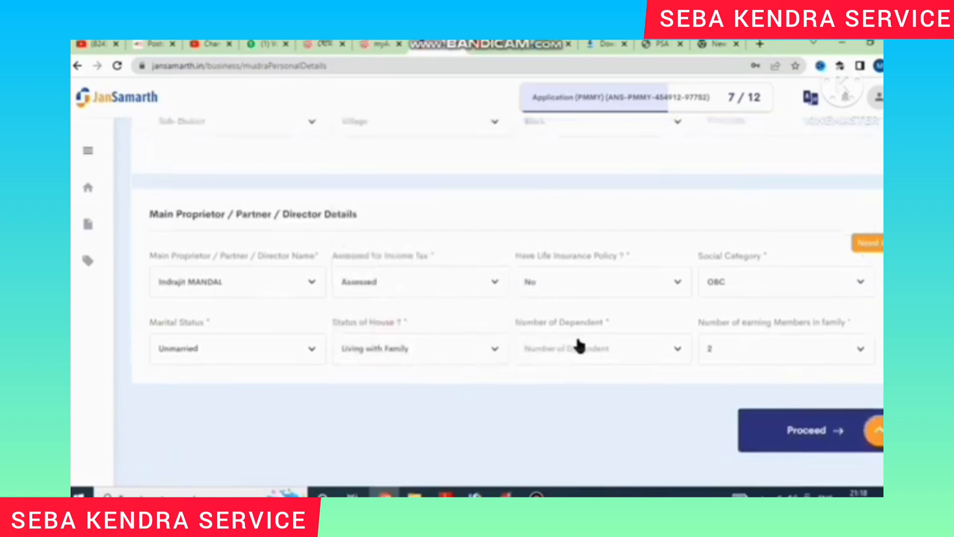
Step: Set the number of dependents to 0 and the number of earning members in the family to 1
{"action": "left_click", "coordinate": [578, 343]}
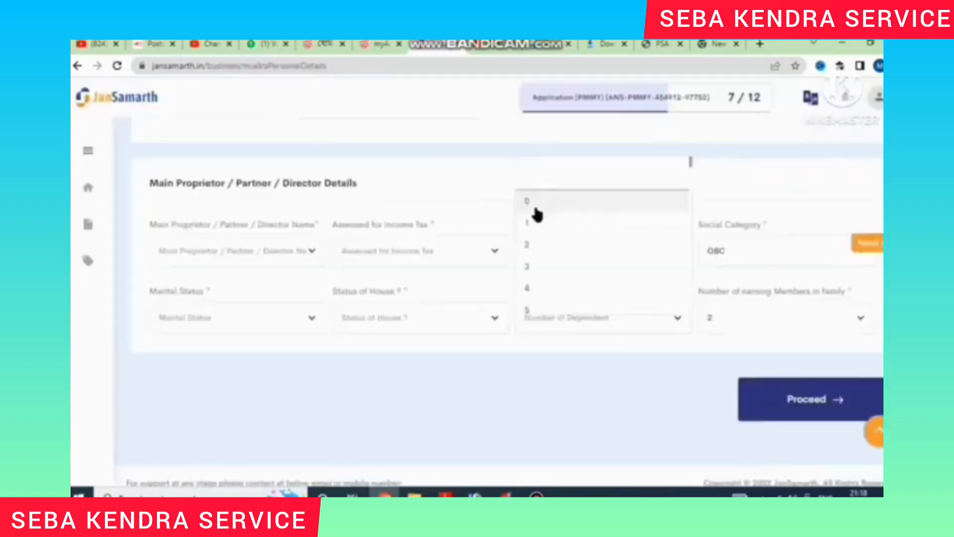
{"action": "left_click", "coordinate": [533, 204]}
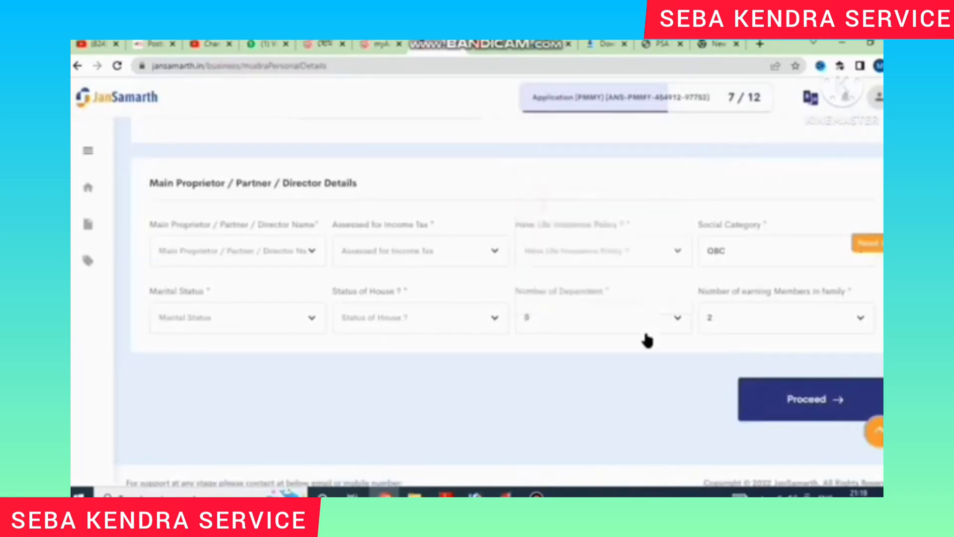
{"action": "left_click", "coordinate": [700, 292]}
{"action": "left_click", "coordinate": [783, 315]}
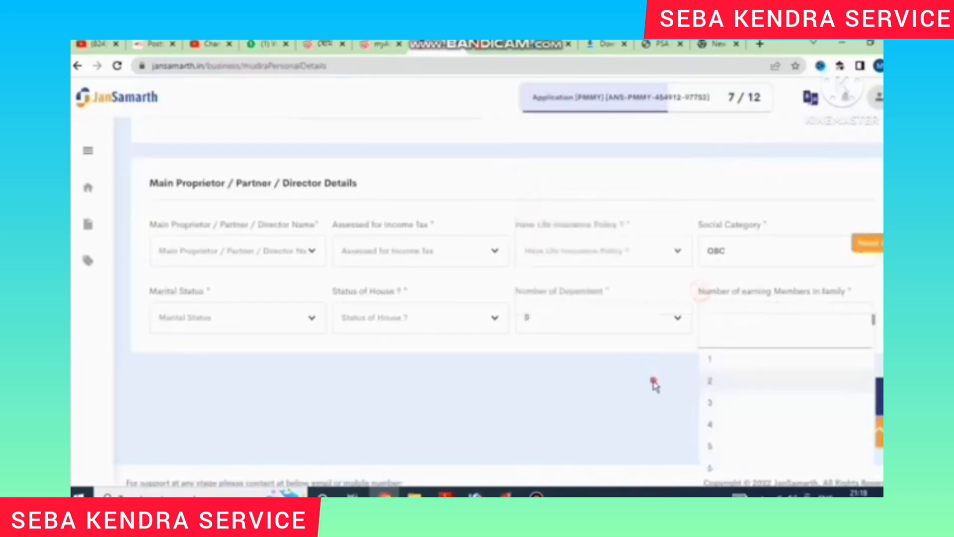
{"action": "left_click", "coordinate": [750, 359]}
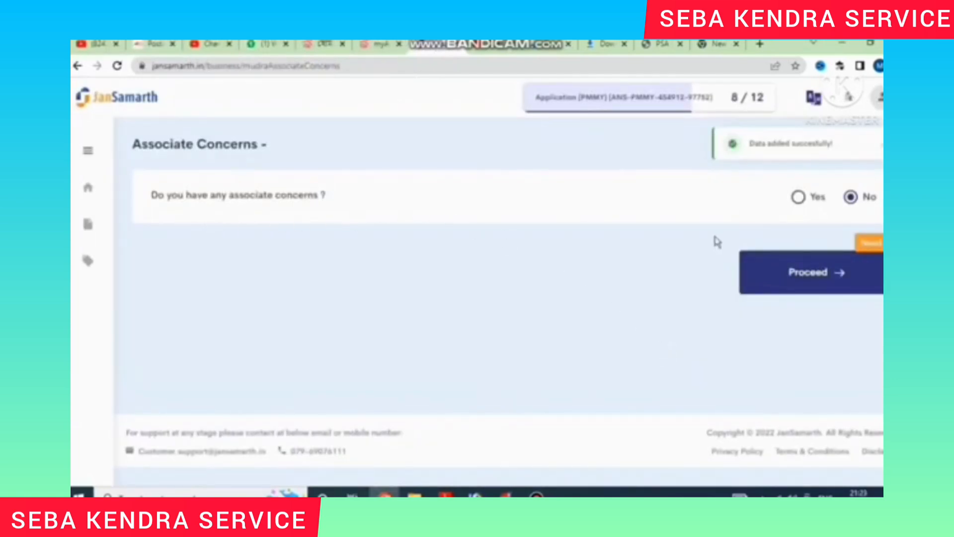
Step: Declare no associate concerns and proceed to the business and loan details
{"action": "left_click", "coordinate": [149, 190]}
{"action": "left_click", "coordinate": [800, 278]}
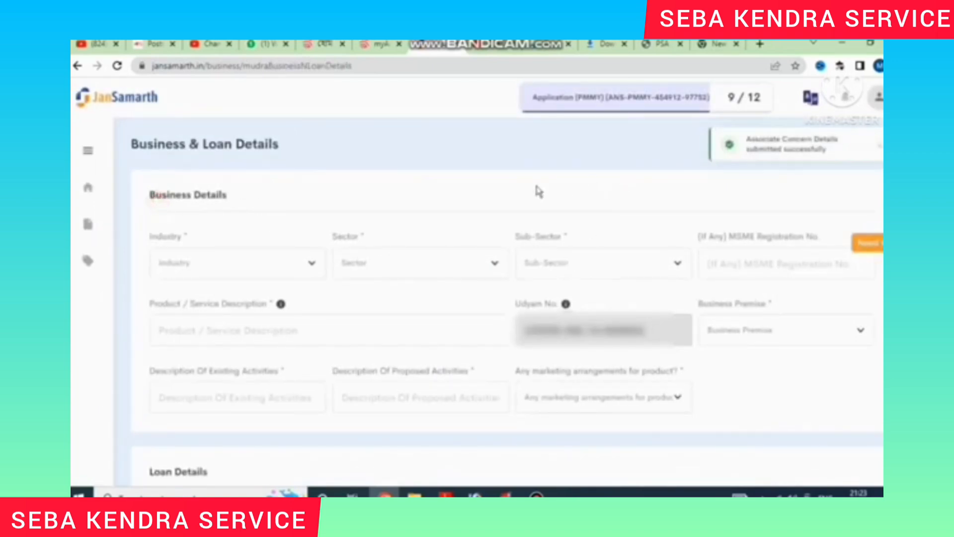
Step: Classify the business under the Education industry, Coaching Institutes sector and Service sub-sector
{"action": "left_click", "coordinate": [215, 256]}
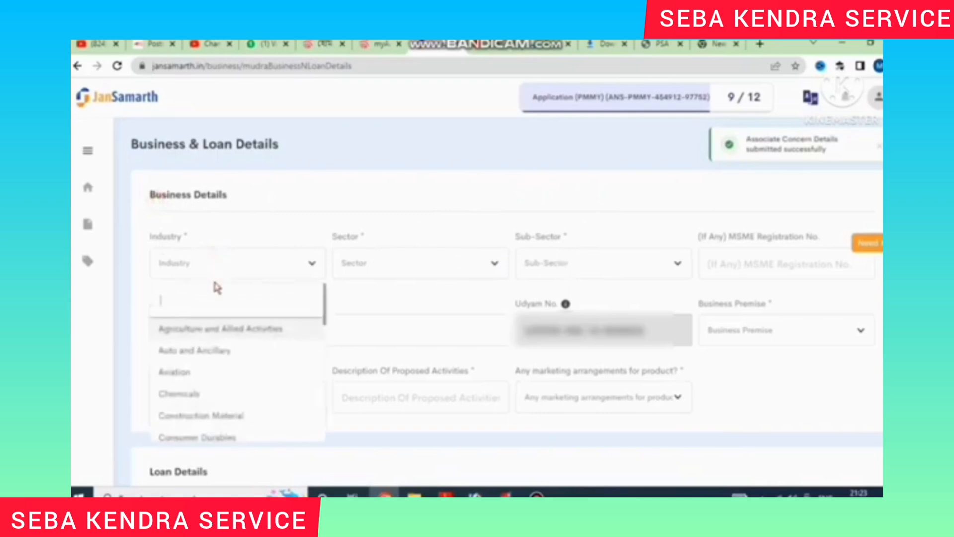
{"action": "scroll", "coordinate": [217, 390], "scroll_direction": "down", "scroll_amount": 2}
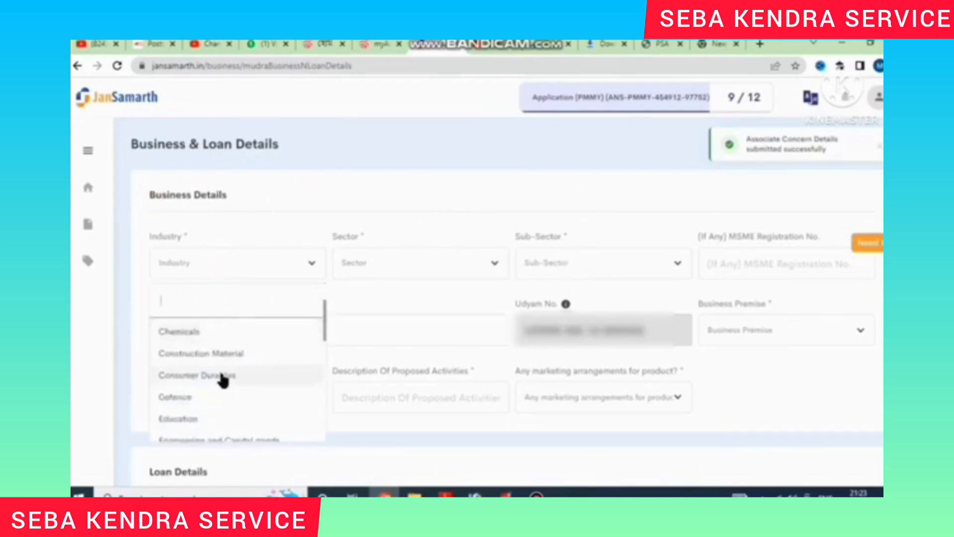
{"action": "left_click", "coordinate": [217, 420]}
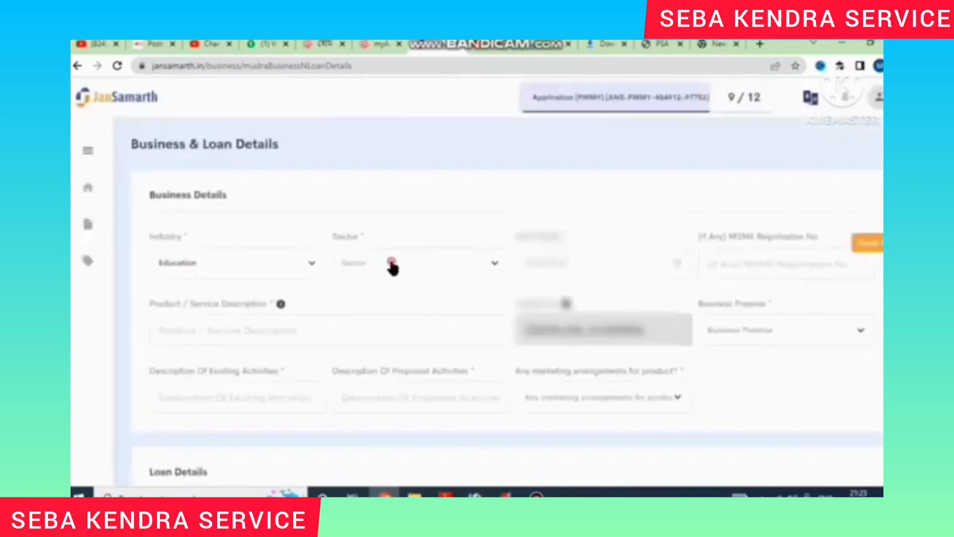
{"action": "left_click", "coordinate": [392, 266]}
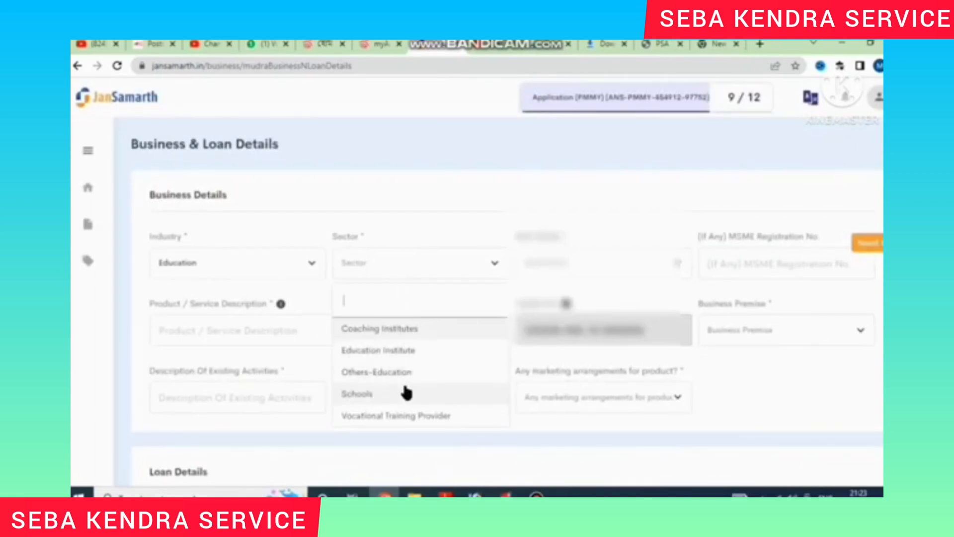
{"action": "scroll", "coordinate": [446, 356], "scroll_direction": "down", "scroll_amount": 3}
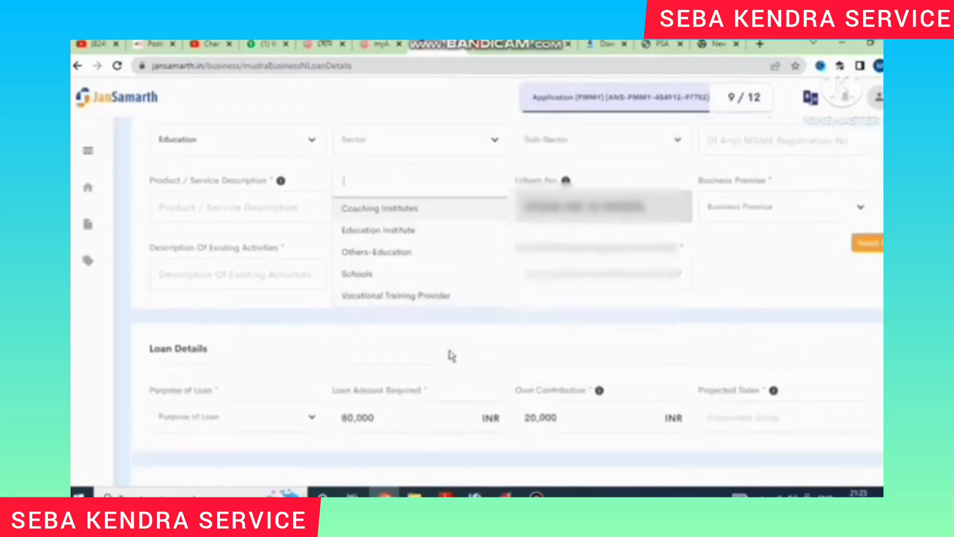
{"action": "left_click", "coordinate": [425, 207]}
{"action": "scroll", "coordinate": [573, 198], "scroll_direction": "up", "scroll_amount": 1}
{"action": "left_click", "coordinate": [600, 207]}
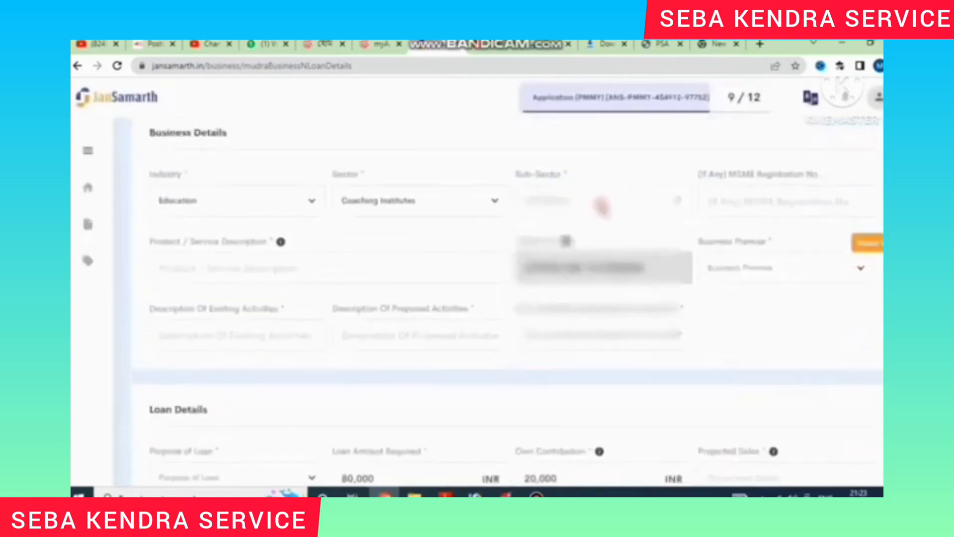
{"action": "left_click", "coordinate": [588, 270]}
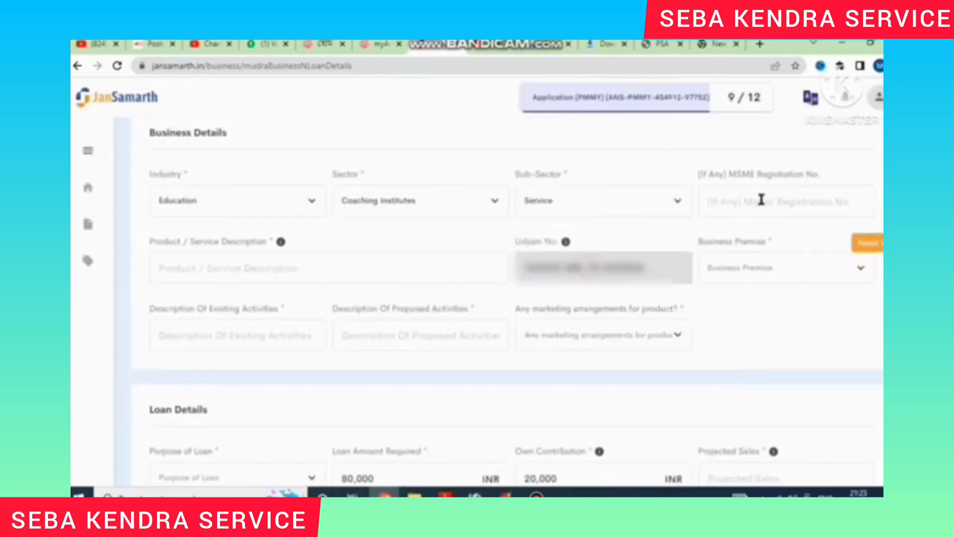
Step: Set the business premise to Owned and go through the product, existing activities and proposed activities description fields
{"action": "left_click", "coordinate": [205, 266]}
{"action": "left_click", "coordinate": [702, 244]}
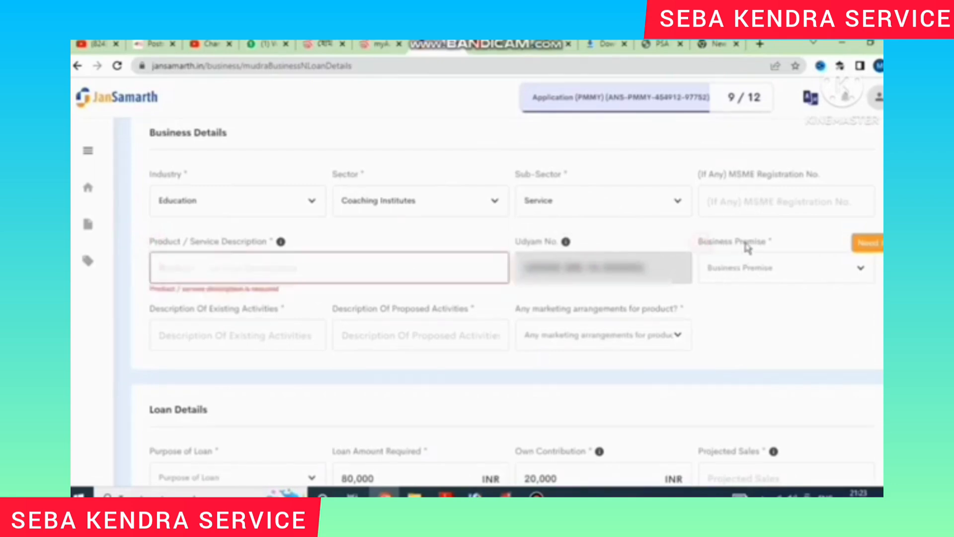
{"action": "left_click", "coordinate": [751, 278]}
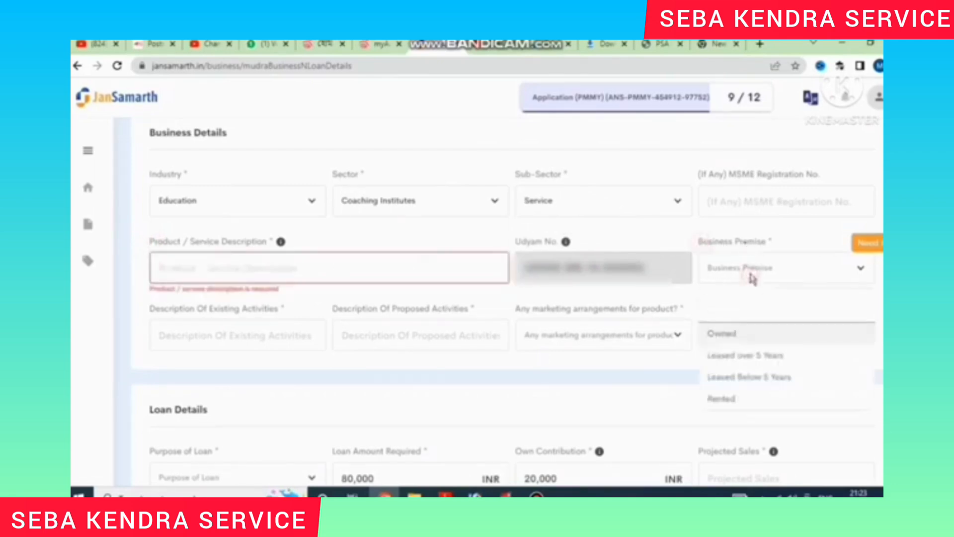
{"action": "left_click", "coordinate": [741, 340]}
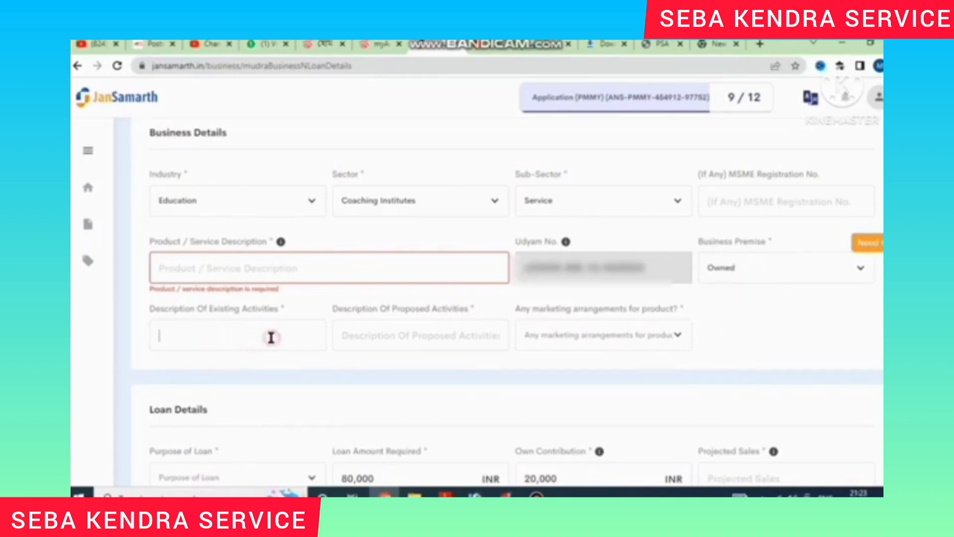
{"action": "left_click", "coordinate": [377, 335]}
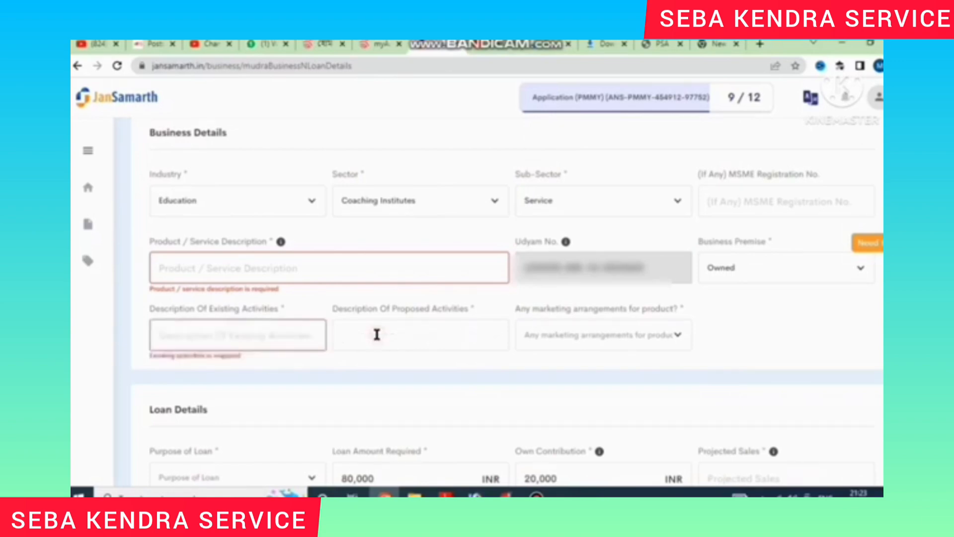
{"action": "left_click", "coordinate": [343, 313]}
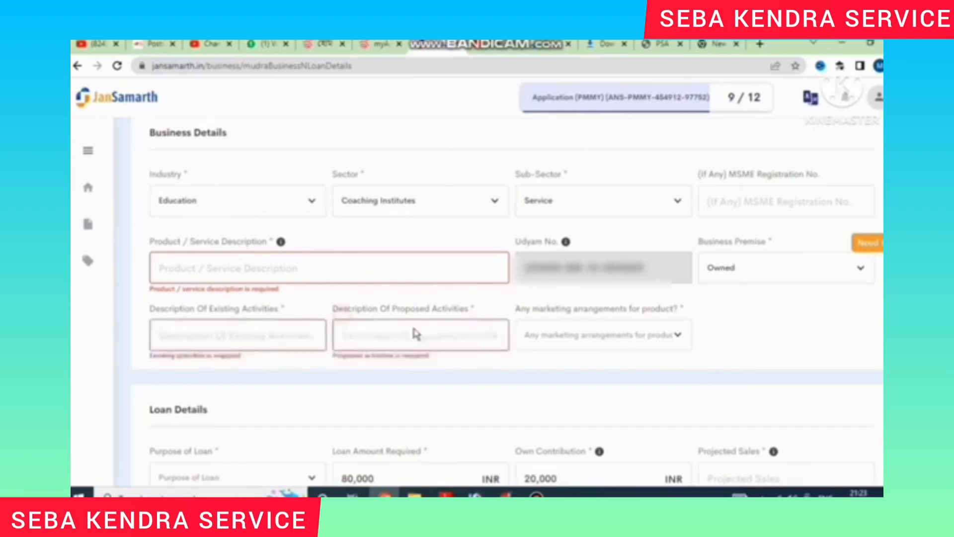
Step: Set the marketing arrangements for the product to "No arrangement/ tie-up"
{"action": "left_click", "coordinate": [591, 334]}
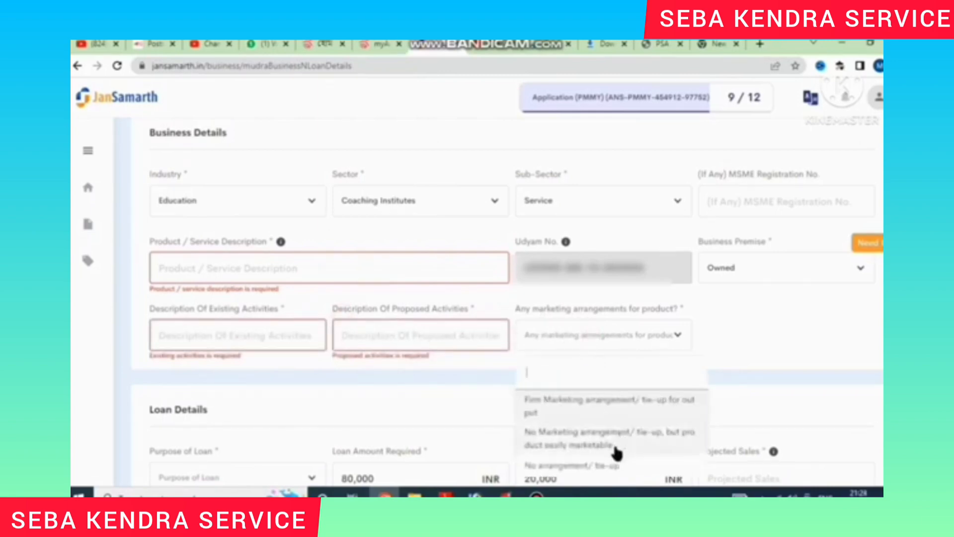
{"action": "left_click", "coordinate": [610, 464]}
{"action": "left_click", "coordinate": [451, 392]}
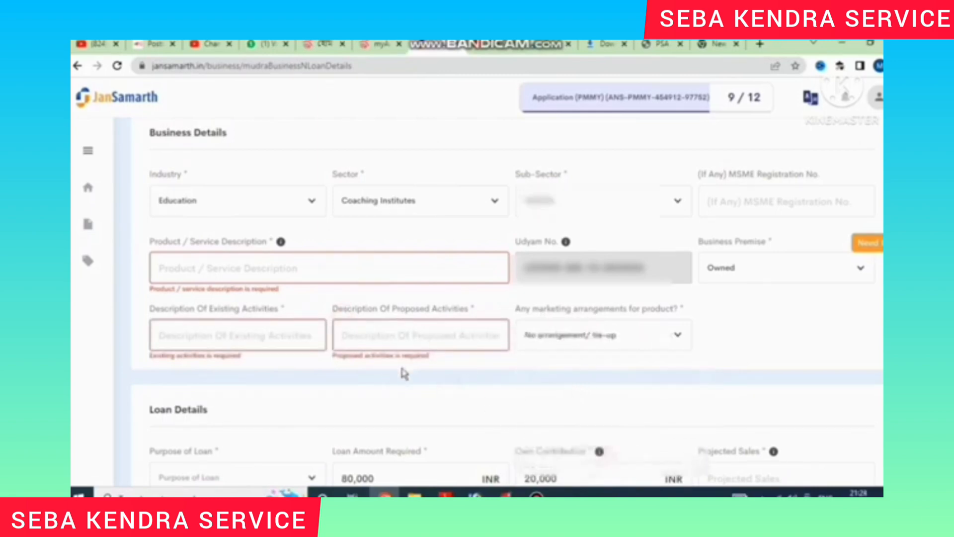
Step: Set the purpose of the loan to Working Capital and enter projected sales of 1,00,000
{"action": "scroll", "coordinate": [404, 373], "scroll_direction": "down", "scroll_amount": 4}
{"action": "left_click", "coordinate": [209, 297]}
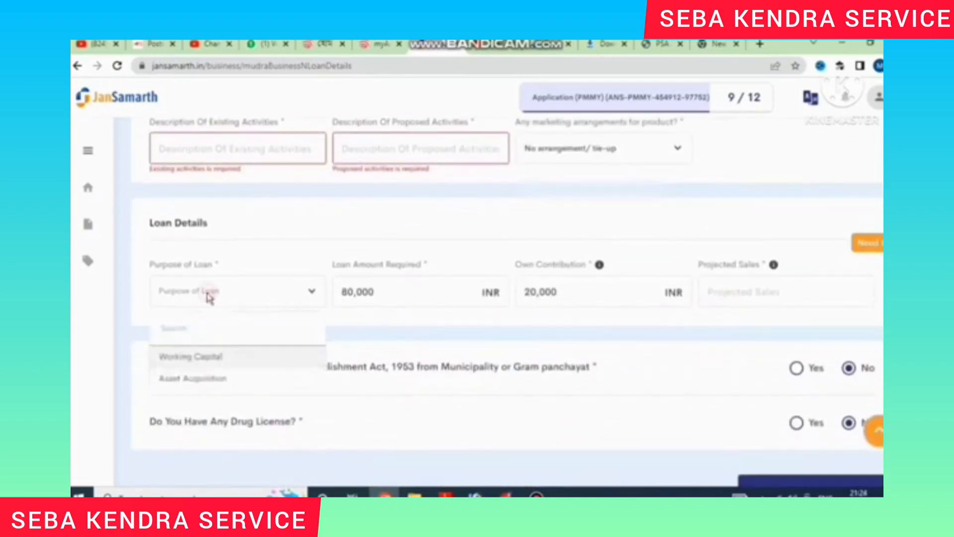
{"action": "left_click", "coordinate": [221, 361]}
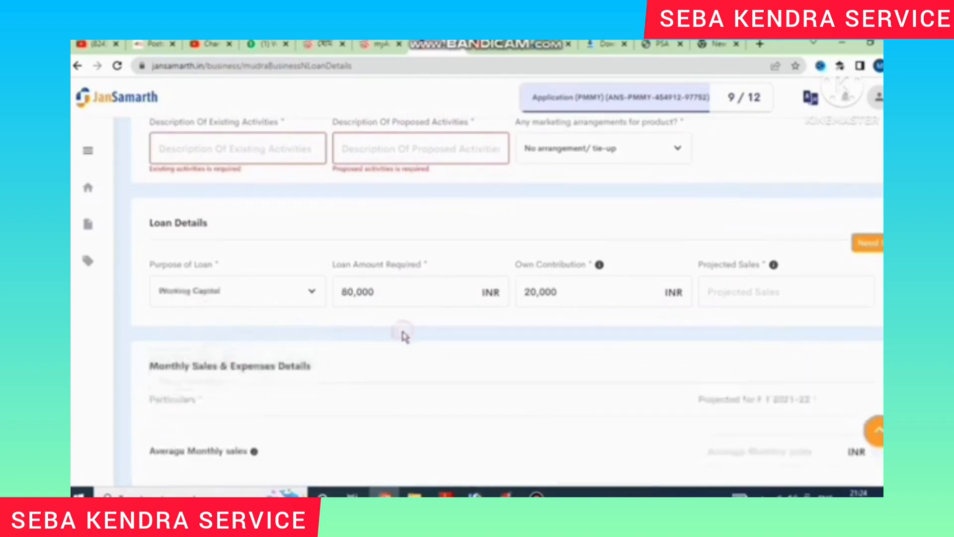
{"action": "left_click", "coordinate": [703, 266]}
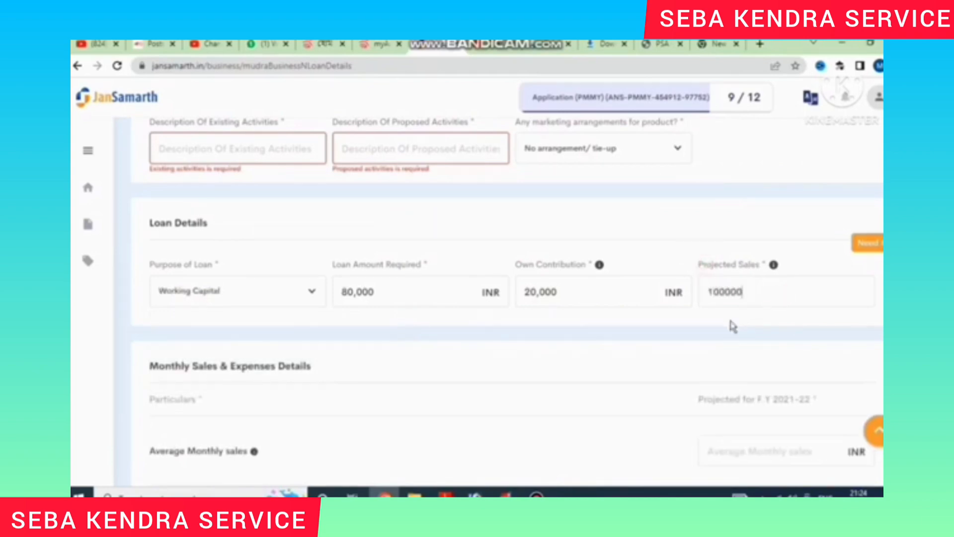
{"action": "left_click", "coordinate": [710, 343]}
Step: Examine the monthly sales and expenses fields, from average monthly sales to other expenses, and the registration questions below them
{"action": "scroll", "coordinate": [468, 367], "scroll_direction": "down", "scroll_amount": 3}
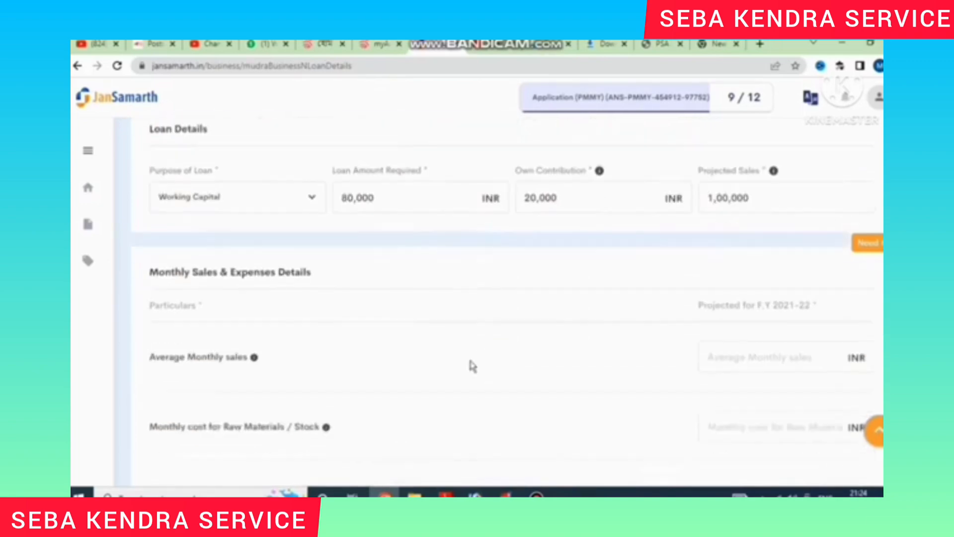
{"action": "left_click", "coordinate": [162, 241]}
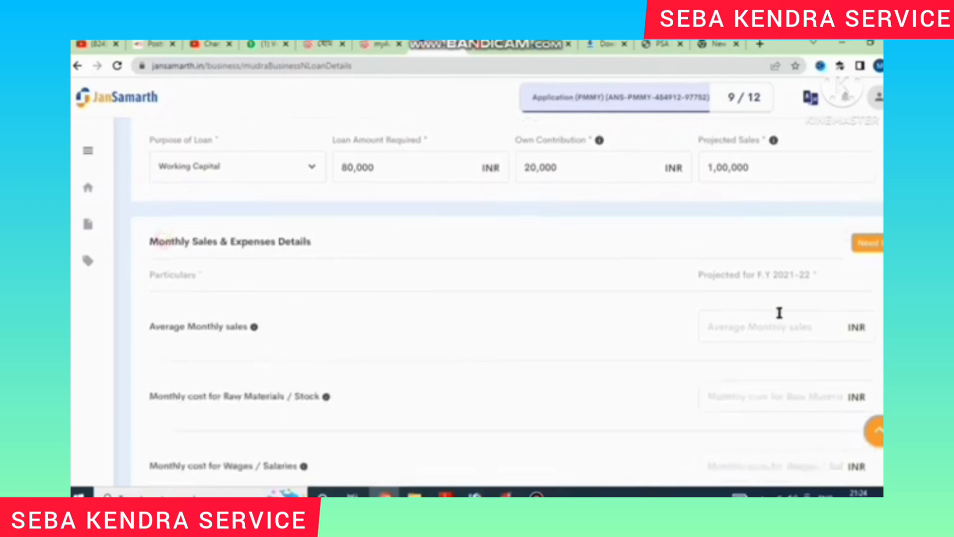
{"action": "left_click", "coordinate": [710, 277]}
{"action": "scroll", "coordinate": [762, 344], "scroll_direction": "down", "scroll_amount": 4}
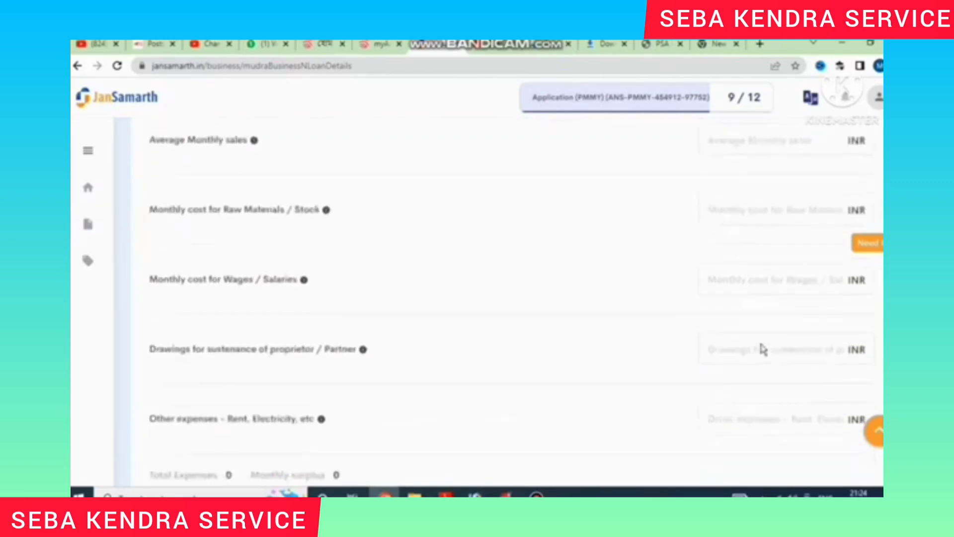
{"action": "scroll", "coordinate": [737, 286], "scroll_direction": "down", "scroll_amount": 4}
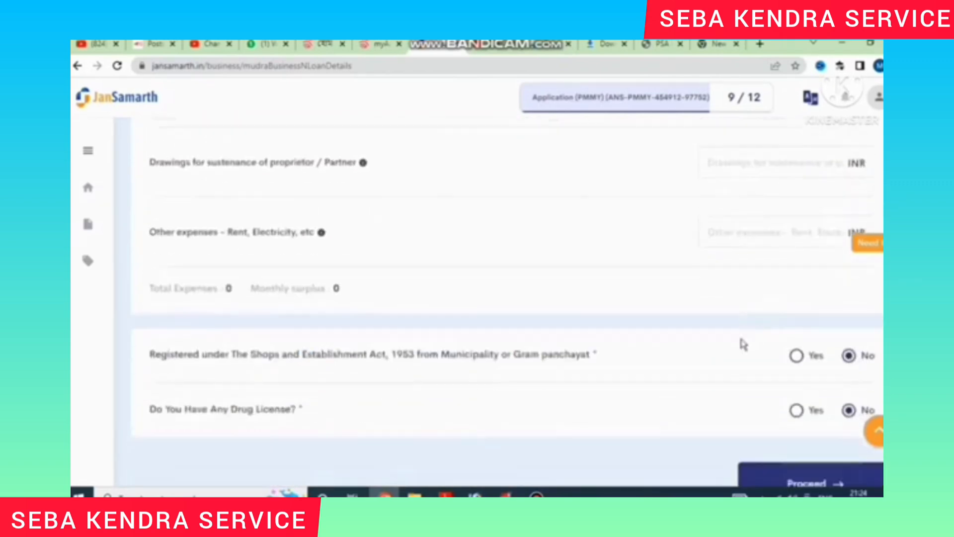
{"action": "scroll", "coordinate": [741, 343], "scroll_direction": "up", "scroll_amount": 6}
{"action": "scroll", "coordinate": [731, 373], "scroll_direction": "up", "scroll_amount": 1}
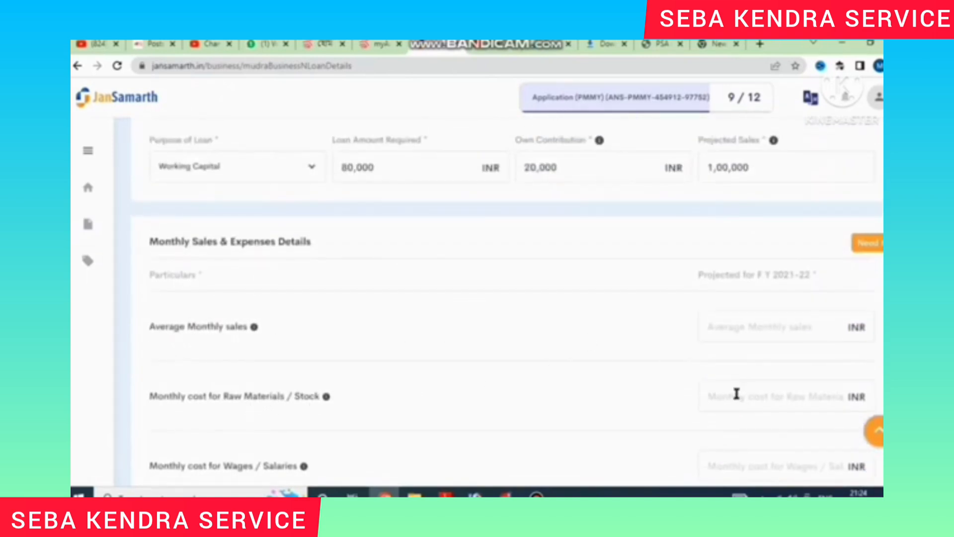
{"action": "scroll", "coordinate": [736, 393], "scroll_direction": "down", "scroll_amount": 2}
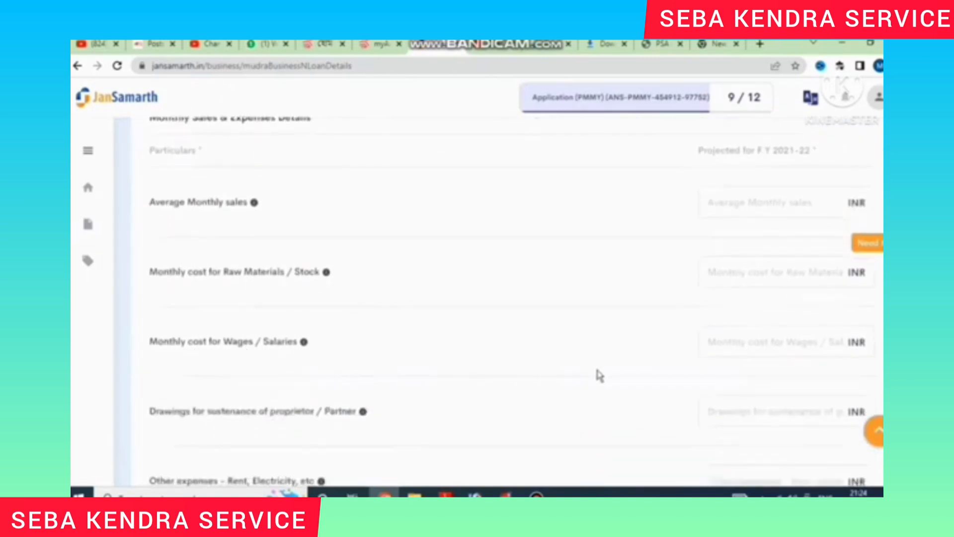
{"action": "scroll", "coordinate": [747, 376], "scroll_direction": "down", "scroll_amount": 2}
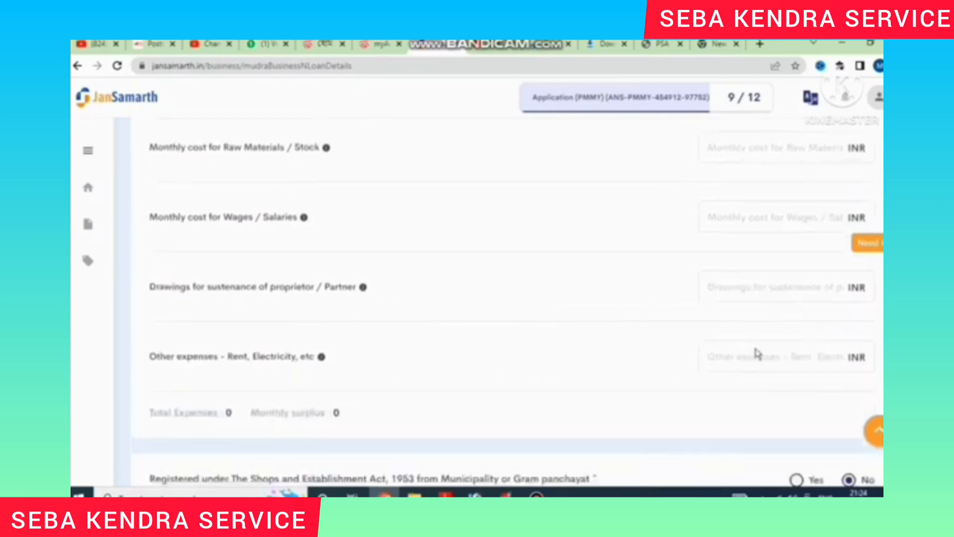
{"action": "scroll", "coordinate": [750, 360], "scroll_direction": "down", "scroll_amount": 1}
{"action": "scroll", "coordinate": [673, 333], "scroll_direction": "up", "scroll_amount": 5}
{"action": "scroll", "coordinate": [688, 347], "scroll_direction": "down", "scroll_amount": 8}
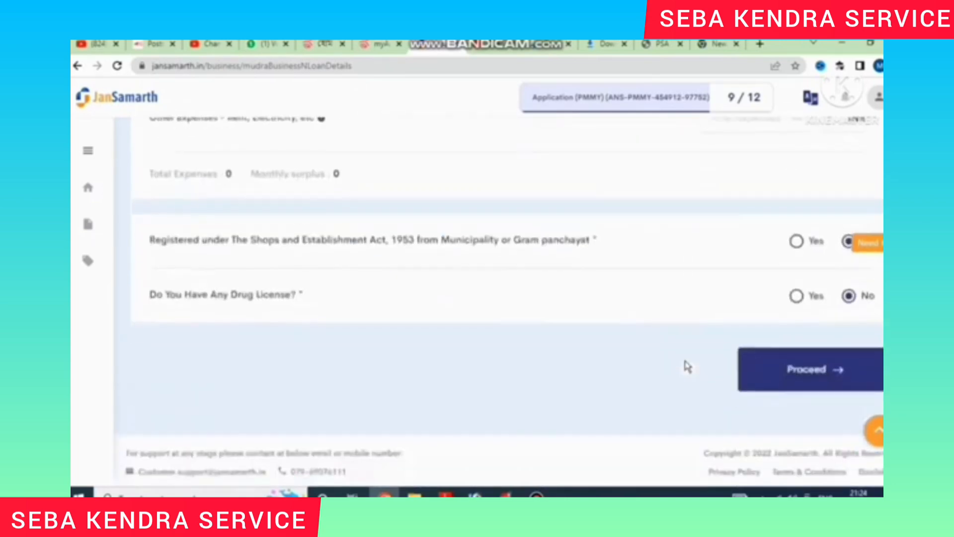
{"action": "scroll", "coordinate": [343, 336], "scroll_direction": "up", "scroll_amount": 1}
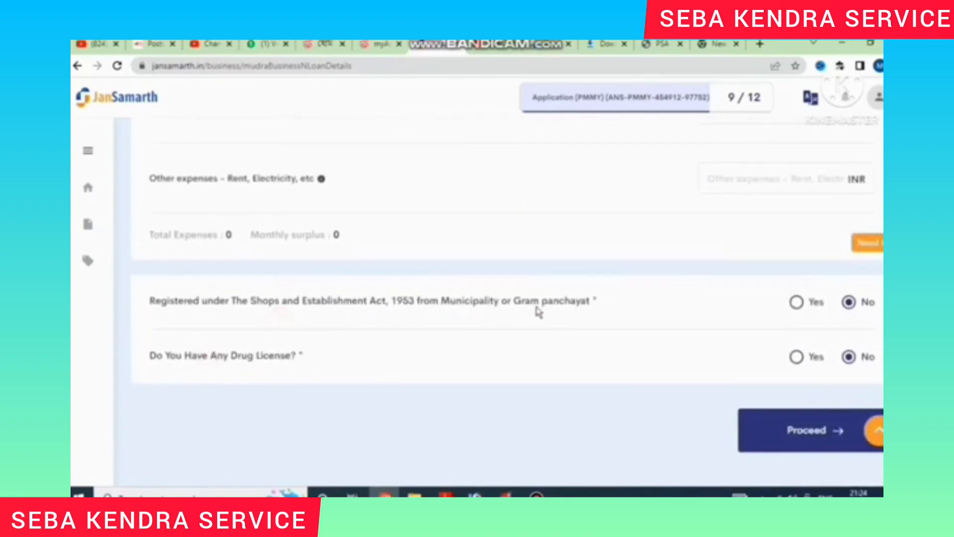
Step: Answer Yes to registration under the Shops and Establishment Act, 1953, and submit the business and loan details
{"action": "left_click", "coordinate": [795, 301]}
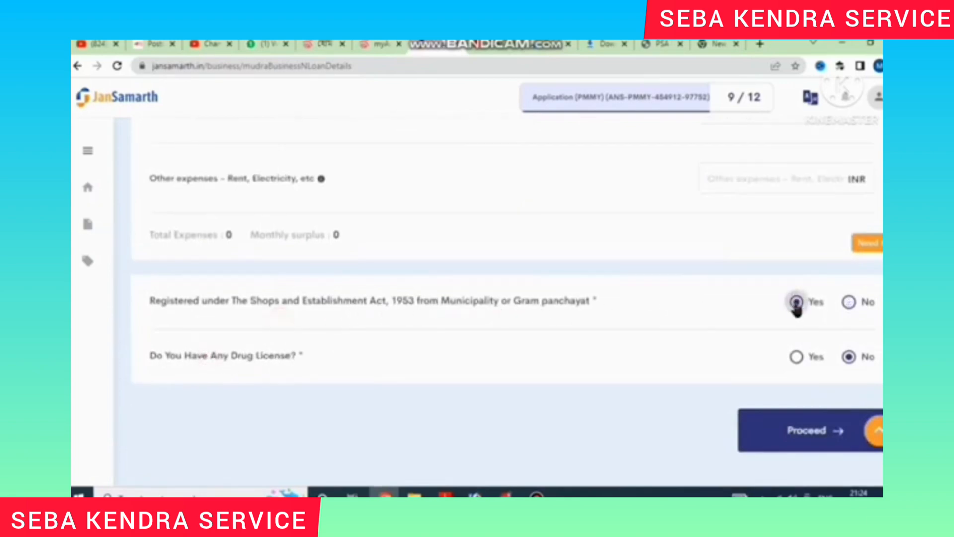
{"action": "left_click", "coordinate": [157, 360]}
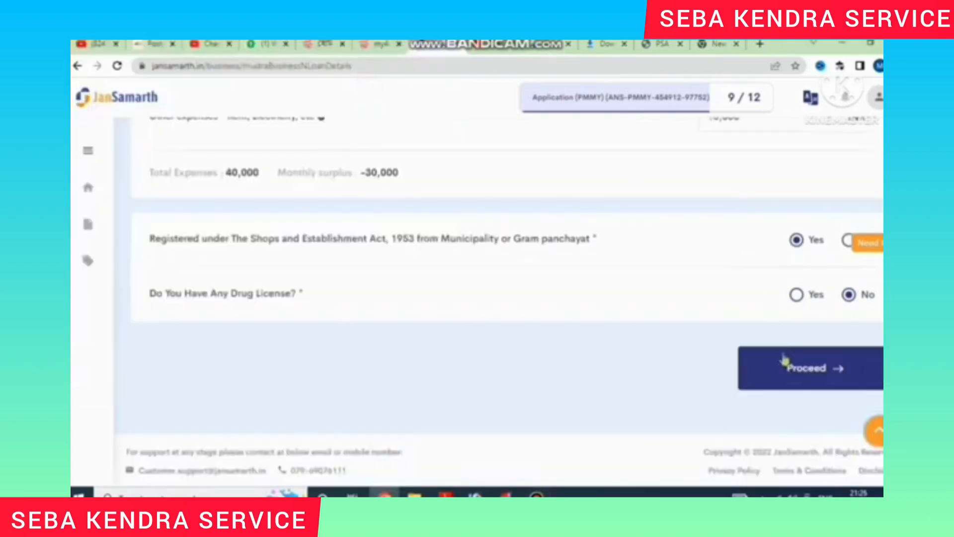
{"action": "left_click", "coordinate": [782, 358]}
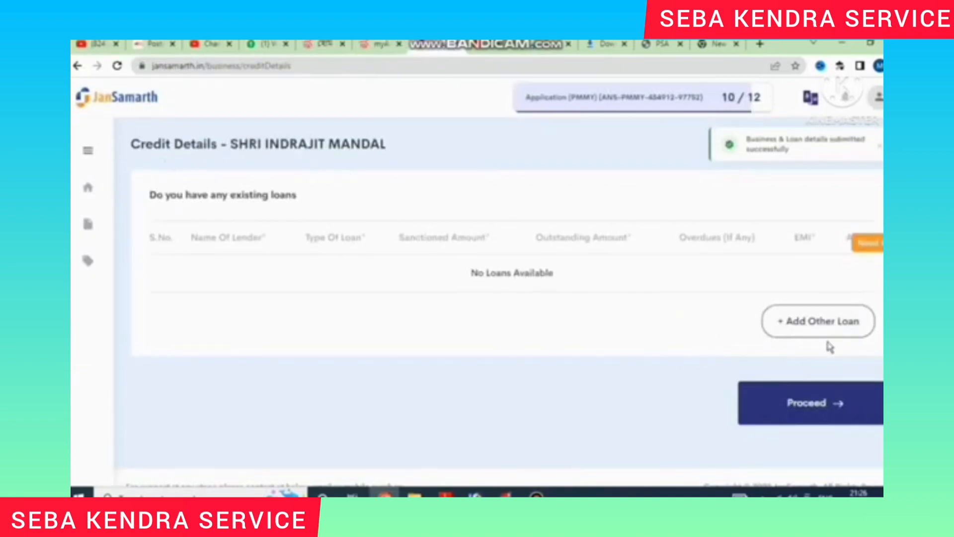
Step: Leave the existing loans list empty and proceed from the credit details
{"action": "left_click", "coordinate": [222, 201]}
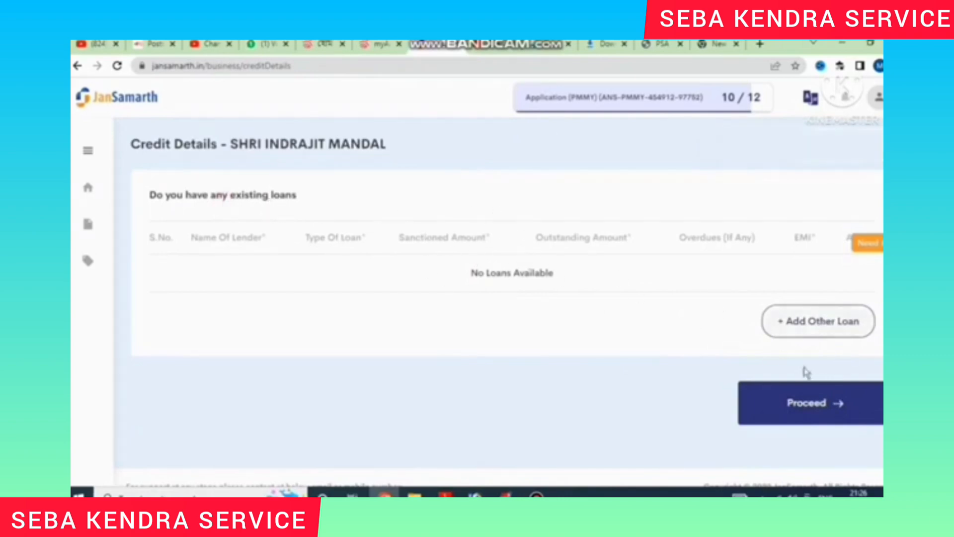
{"action": "left_click", "coordinate": [837, 409]}
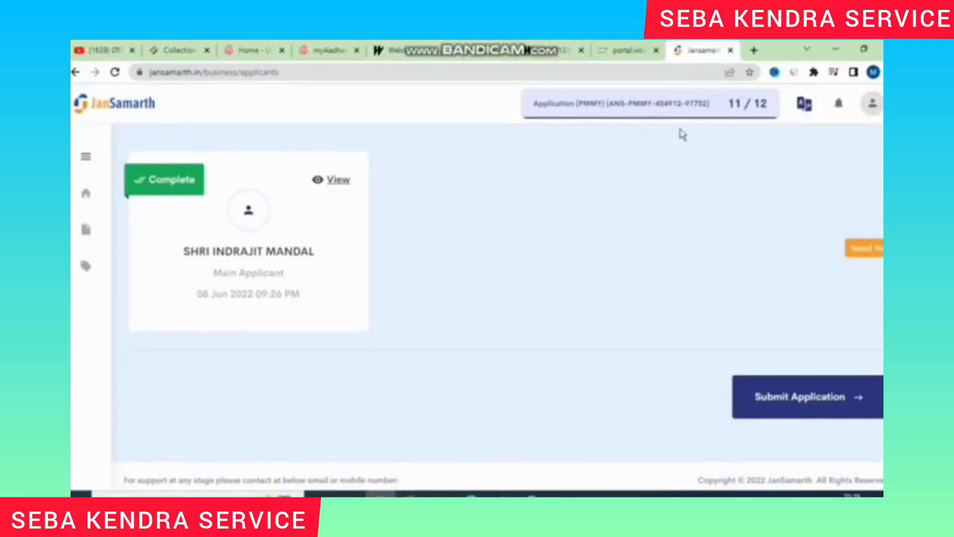
Step: Check the main applicant's section overview, return to the applicant summary and submit the application
{"action": "left_click", "coordinate": [334, 184]}
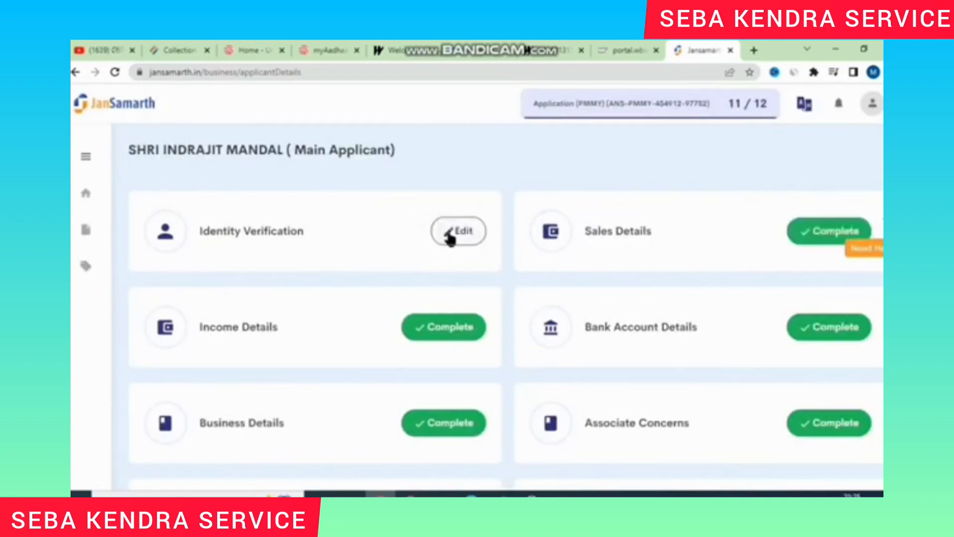
{"action": "scroll", "coordinate": [647, 330], "scroll_direction": "down", "scroll_amount": 5}
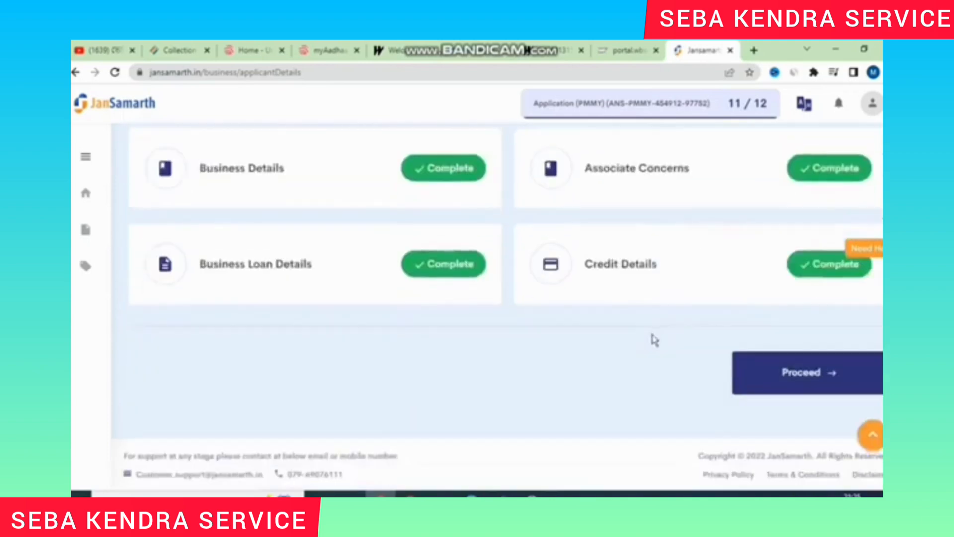
{"action": "left_click", "coordinate": [778, 389]}
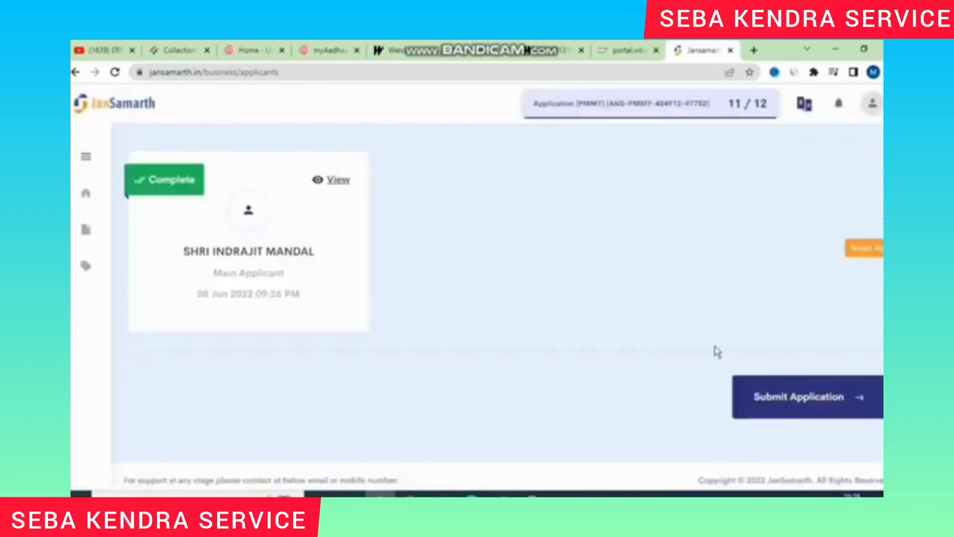
{"action": "scroll", "coordinate": [755, 363], "scroll_direction": "down", "scroll_amount": 1}
{"action": "left_click", "coordinate": [789, 373]}
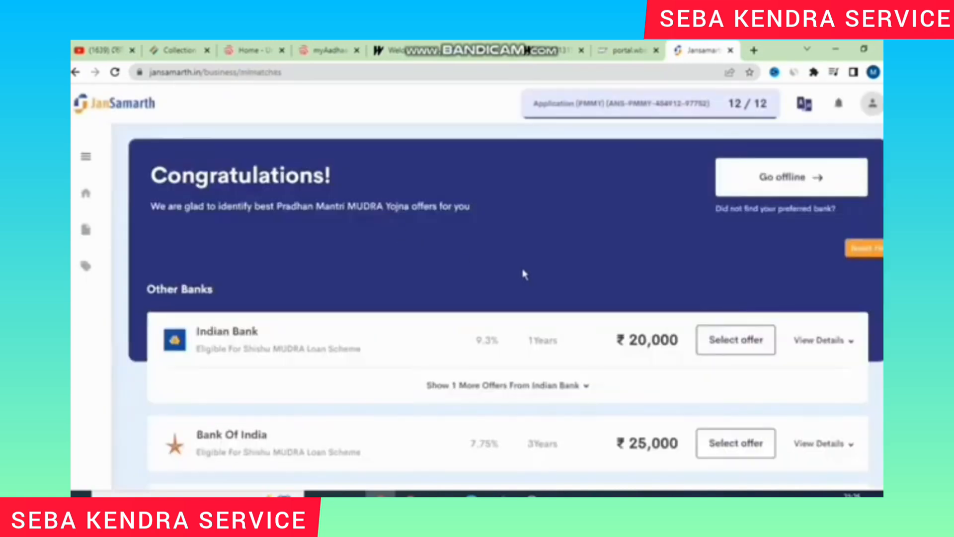
Step: Compare the Pradhan Mantri MUDRA Yojna offers of the listed banks by interest rate, tenure and loan amount
{"action": "scroll", "coordinate": [524, 274], "scroll_direction": "down", "scroll_amount": 1}
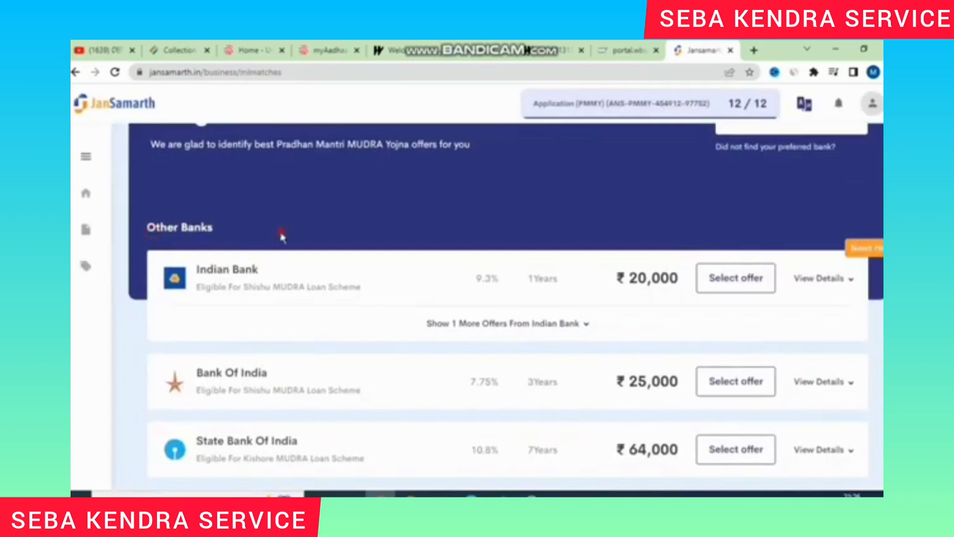
{"action": "scroll", "coordinate": [393, 293], "scroll_direction": "down", "scroll_amount": 2}
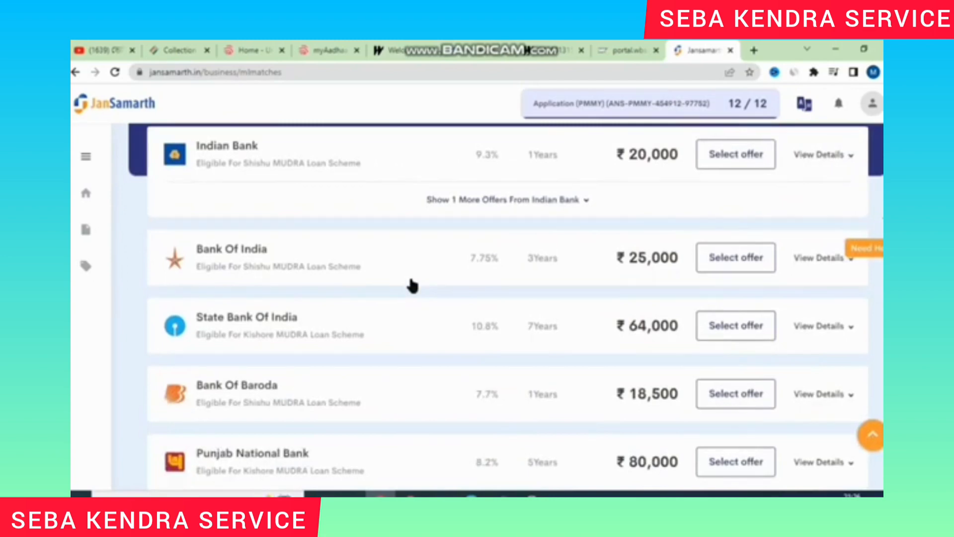
{"action": "scroll", "coordinate": [466, 300], "scroll_direction": "up", "scroll_amount": 3}
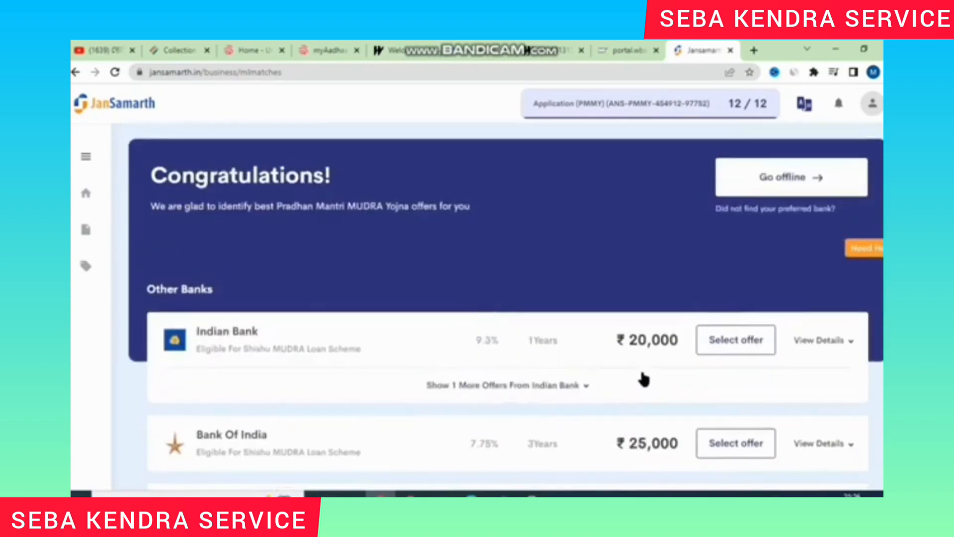
{"action": "scroll", "coordinate": [648, 377], "scroll_direction": "down", "scroll_amount": 2}
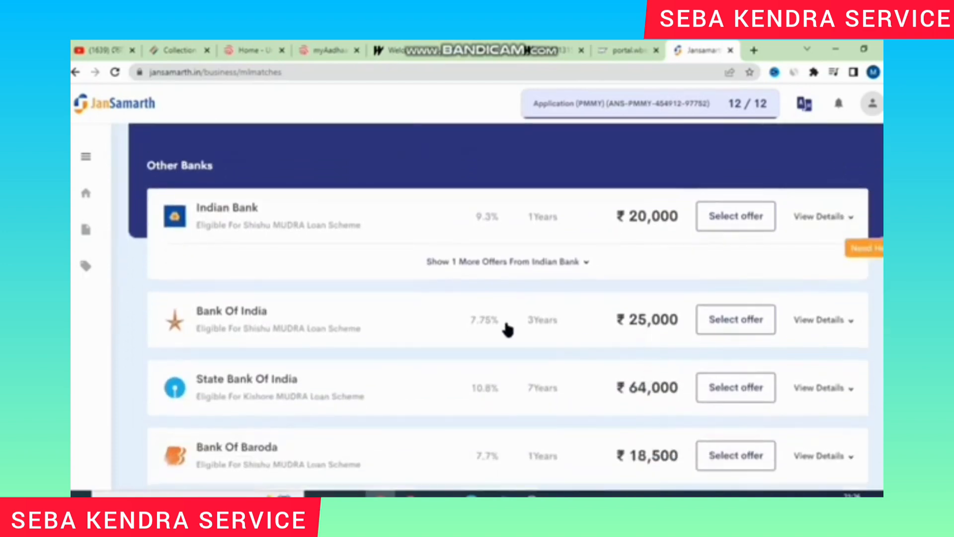
{"action": "scroll", "coordinate": [621, 350], "scroll_direction": "down", "scroll_amount": 1}
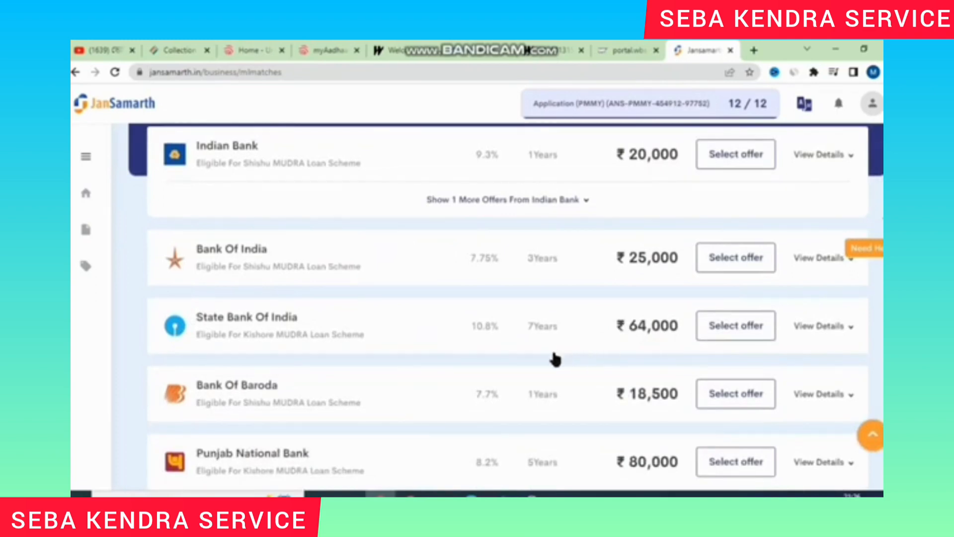
{"action": "scroll", "coordinate": [643, 401], "scroll_direction": "down", "scroll_amount": 1}
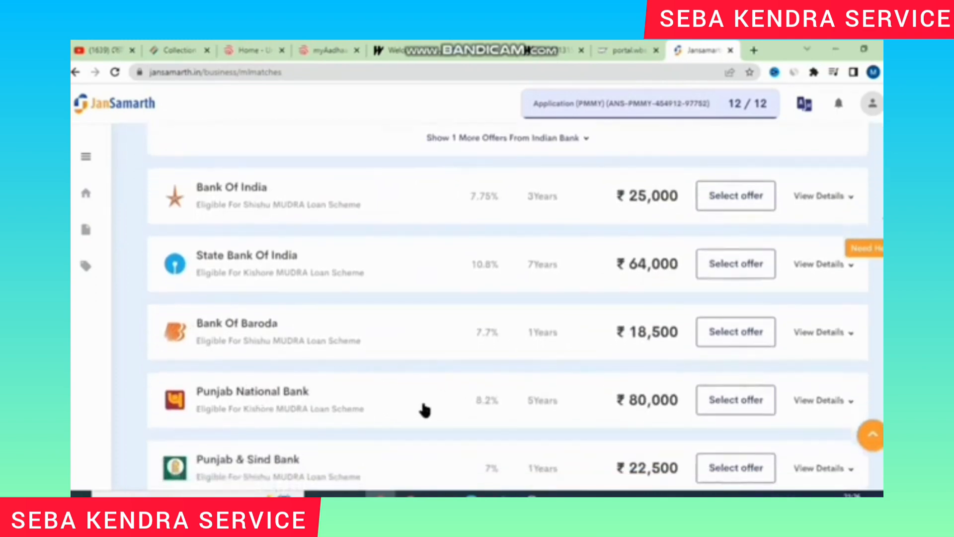
{"action": "scroll", "coordinate": [659, 412], "scroll_direction": "down", "scroll_amount": 4}
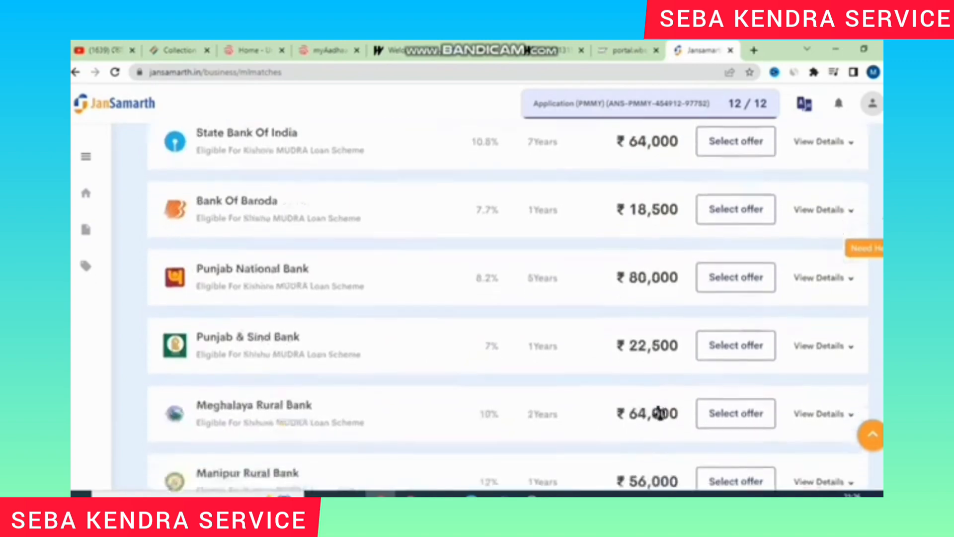
{"action": "scroll", "coordinate": [662, 426], "scroll_direction": "down", "scroll_amount": 1}
{"action": "scroll", "coordinate": [662, 430], "scroll_direction": "down", "scroll_amount": 5}
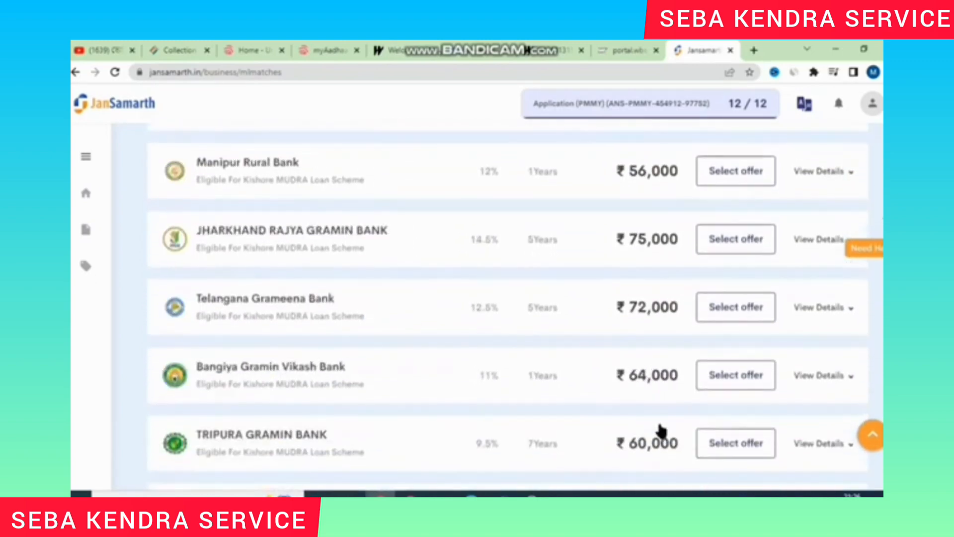
{"action": "scroll", "coordinate": [633, 389], "scroll_direction": "up", "scroll_amount": 10}
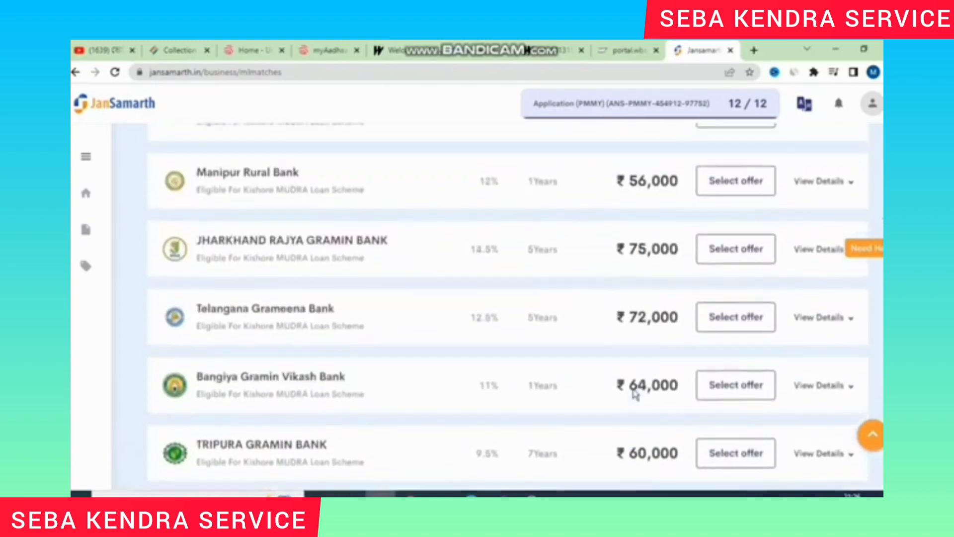
{"action": "scroll", "coordinate": [633, 393], "scroll_direction": "up", "scroll_amount": 3}
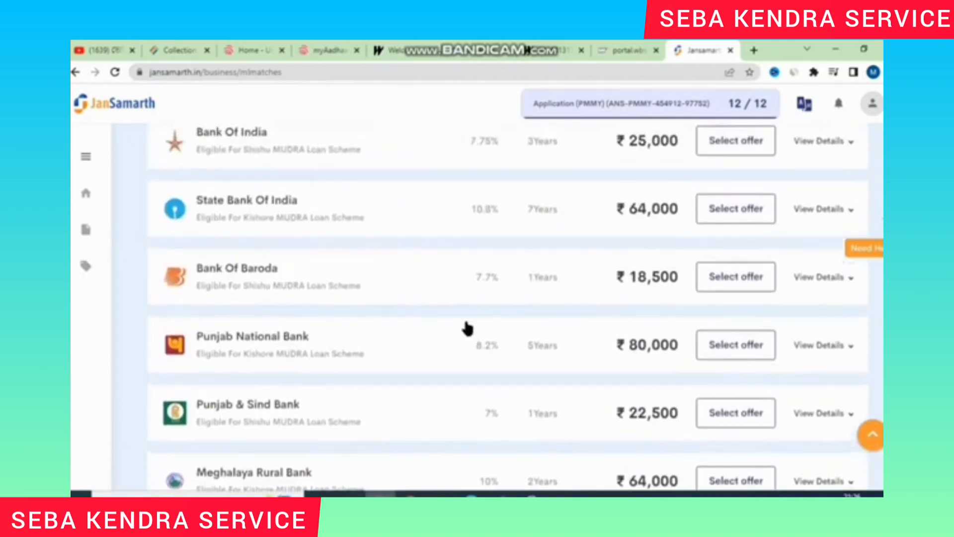
{"action": "scroll", "coordinate": [463, 323], "scroll_direction": "up", "scroll_amount": 4}
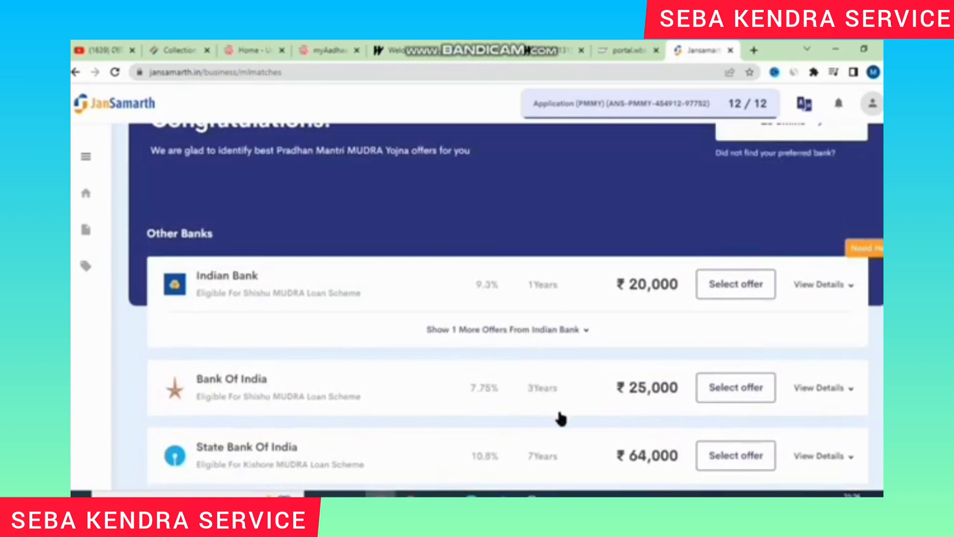
{"action": "scroll", "coordinate": [549, 416], "scroll_direction": "down", "scroll_amount": 2}
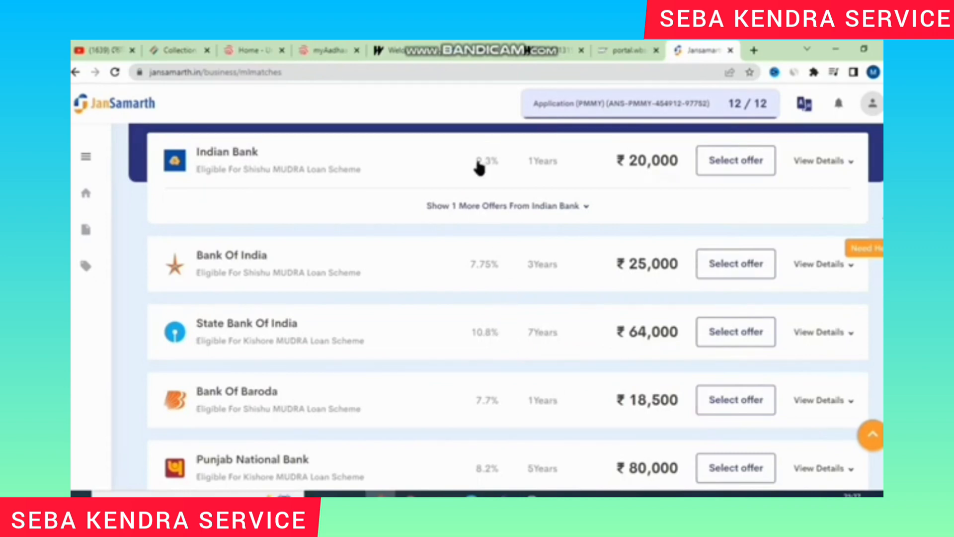
Step: Review the bank offers and select State Bank of India's Kishore MUDRA loan offer of ₹64,000 for 7 years
{"action": "scroll", "coordinate": [486, 421], "scroll_direction": "down", "scroll_amount": 7}
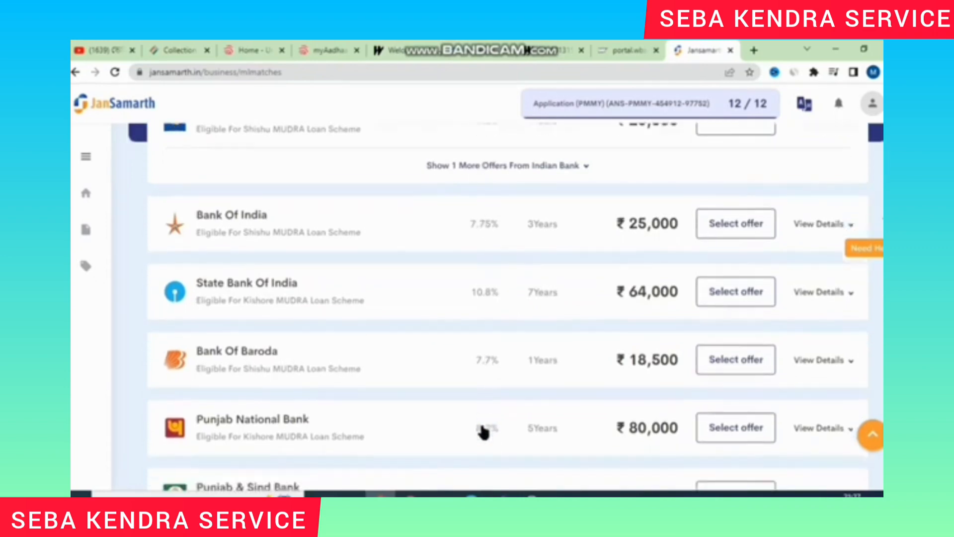
{"action": "scroll", "coordinate": [510, 438], "scroll_direction": "down", "scroll_amount": 5}
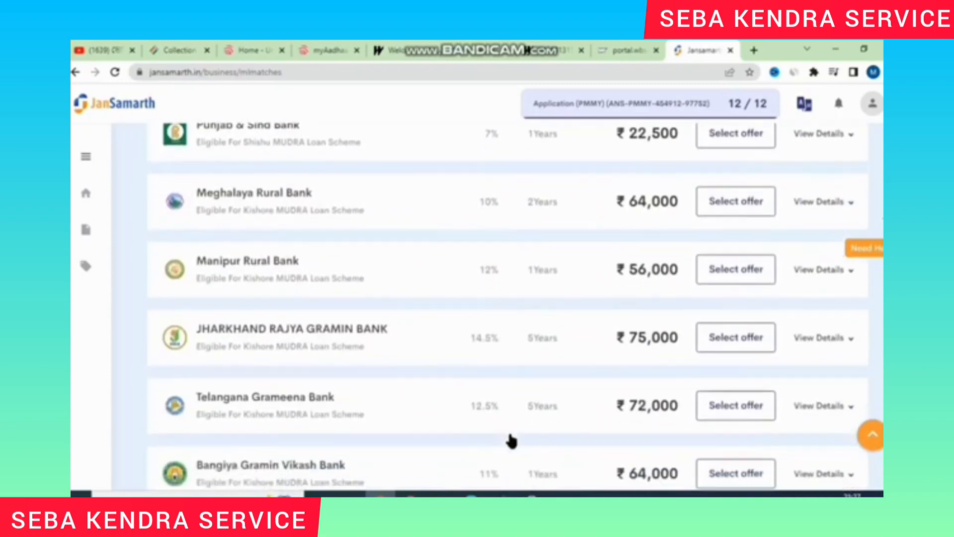
{"action": "scroll", "coordinate": [511, 441], "scroll_direction": "down", "scroll_amount": 3}
{"action": "scroll", "coordinate": [512, 441], "scroll_direction": "up", "scroll_amount": 9}
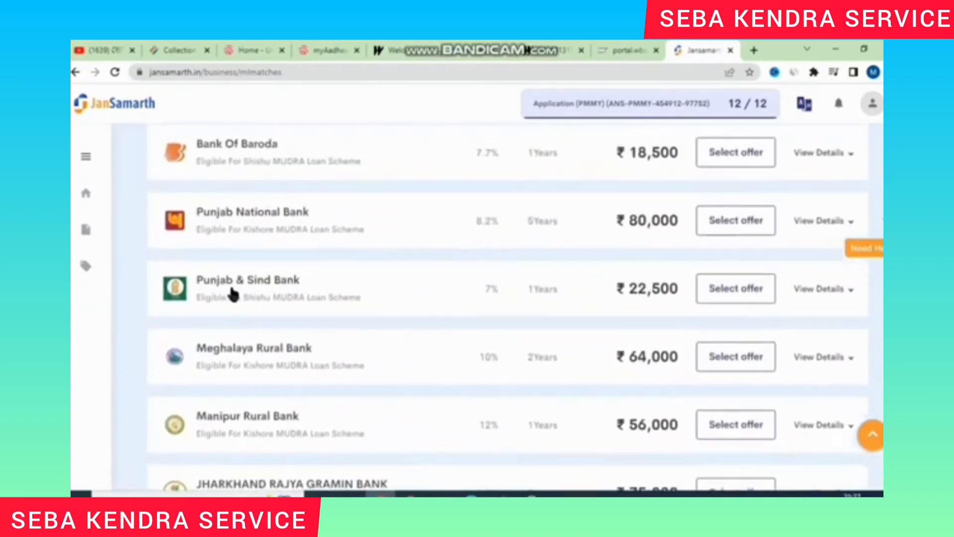
{"action": "scroll", "coordinate": [582, 334], "scroll_direction": "up", "scroll_amount": 3}
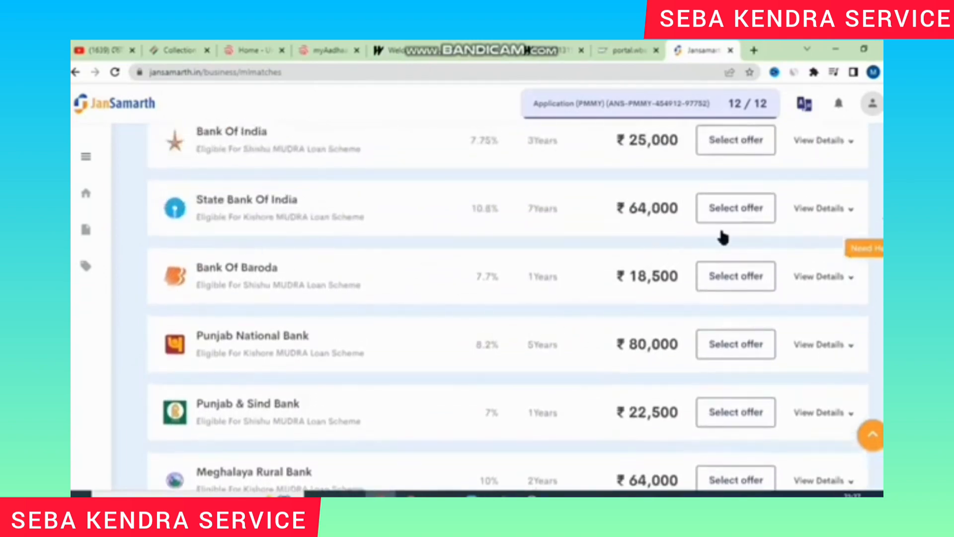
{"action": "left_click", "coordinate": [734, 213]}
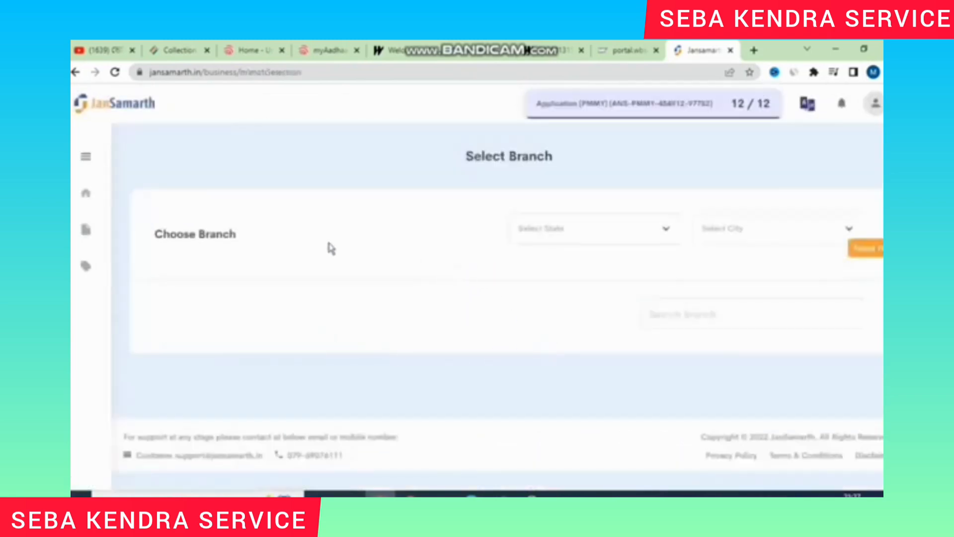
Step: Set the branch location to the state West Bengal and the city 24 Parganas (s)
{"action": "left_click", "coordinate": [608, 231]}
{"action": "scroll", "coordinate": [571, 368], "scroll_direction": "down", "scroll_amount": 8}
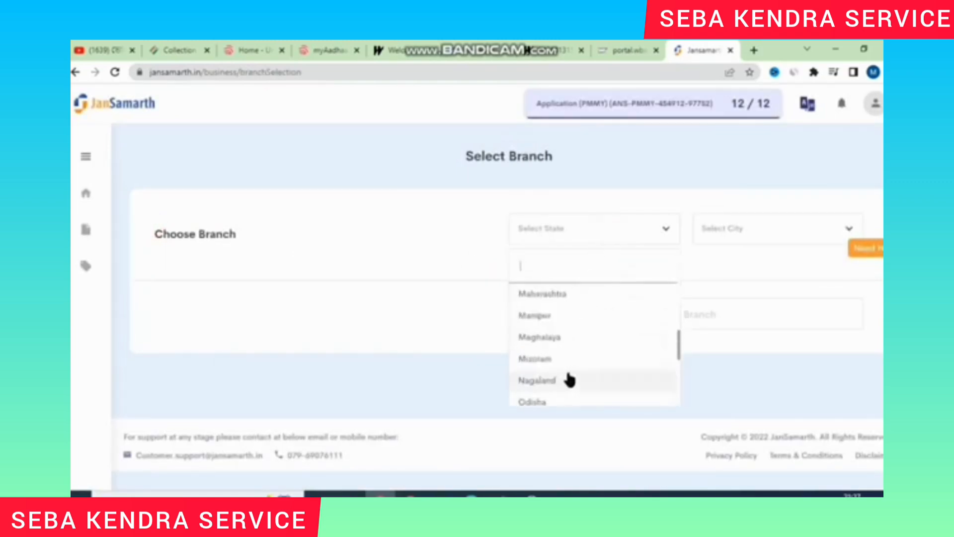
{"action": "scroll", "coordinate": [549, 392], "scroll_direction": "down", "scroll_amount": 5}
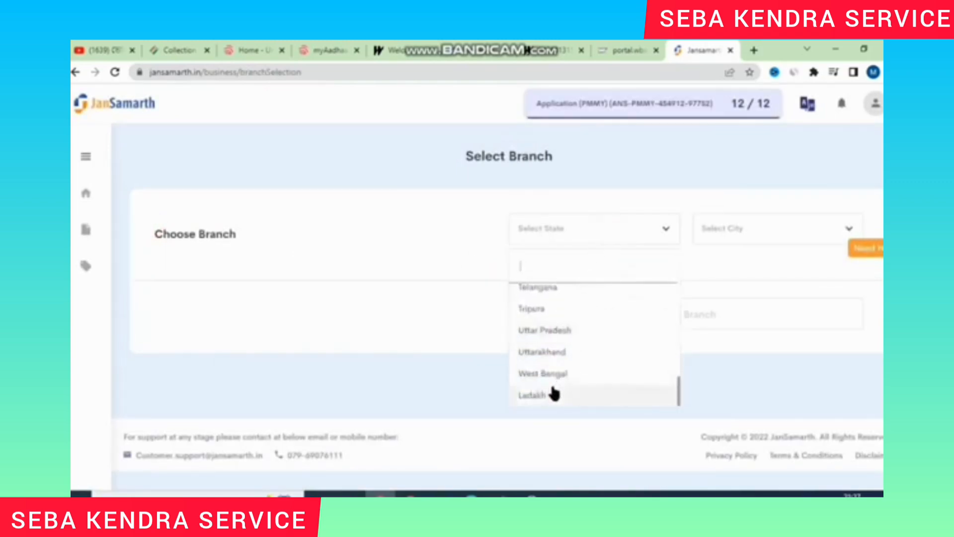
{"action": "left_click", "coordinate": [556, 375]}
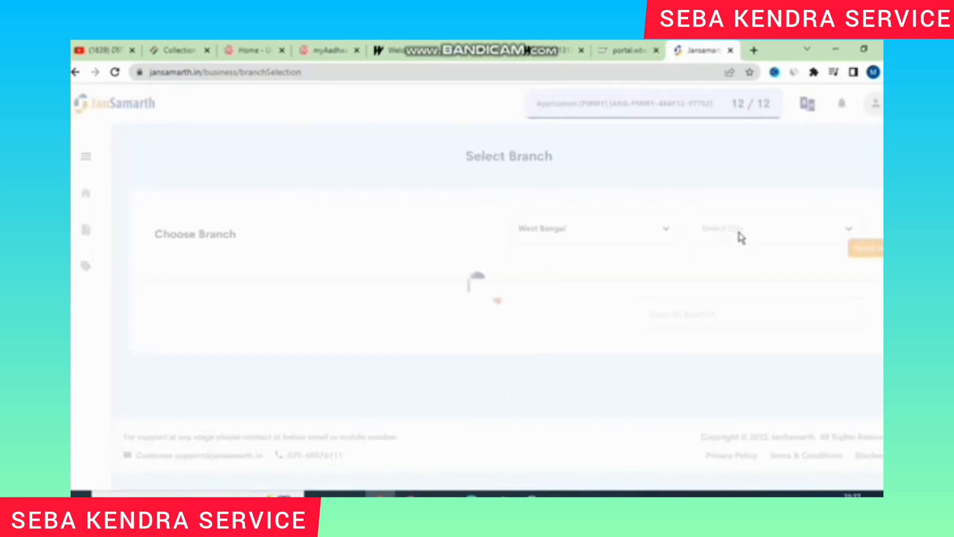
{"action": "left_click", "coordinate": [740, 233]}
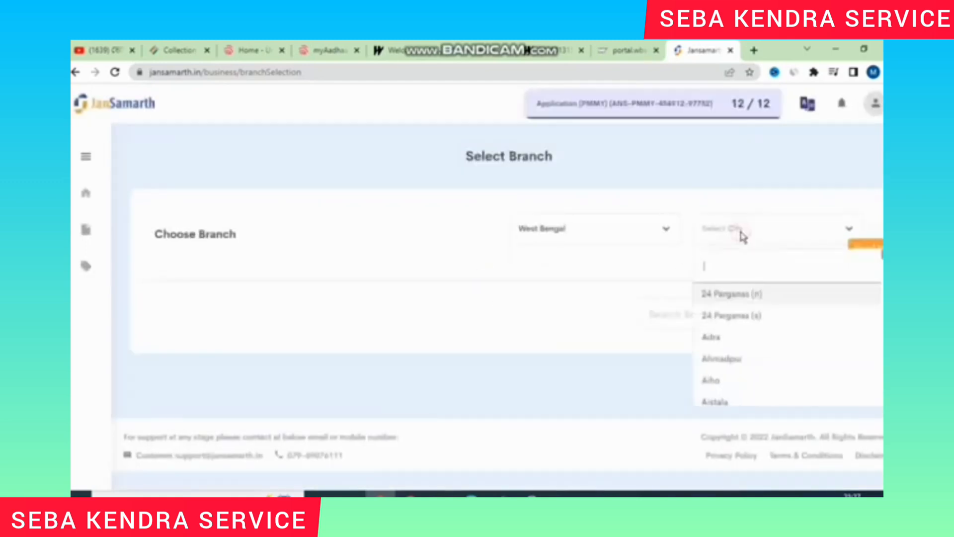
{"action": "left_click", "coordinate": [737, 316]}
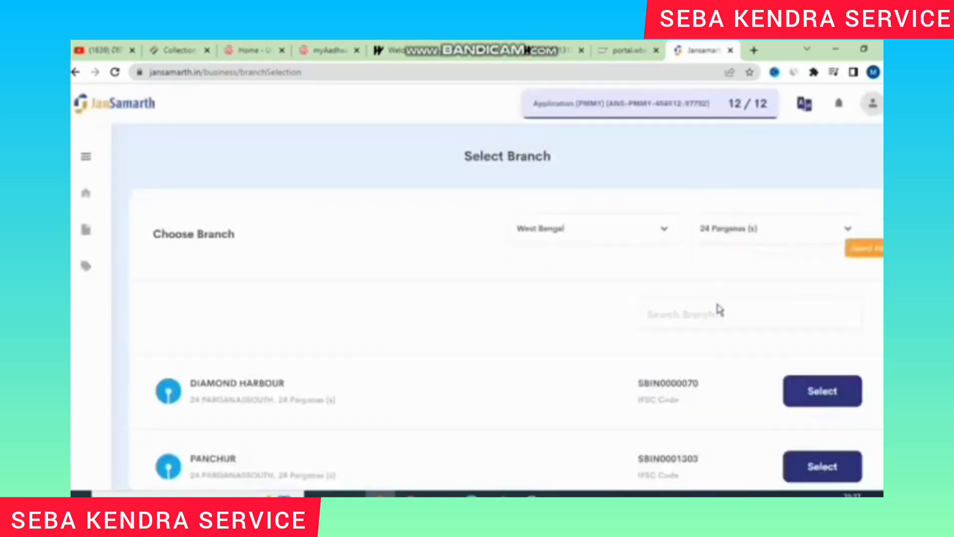
Step: Choose the KAKDWIP branch from the State Bank of India branches in 24 Parganas (s)
{"action": "scroll", "coordinate": [520, 331], "scroll_direction": "down", "scroll_amount": 2}
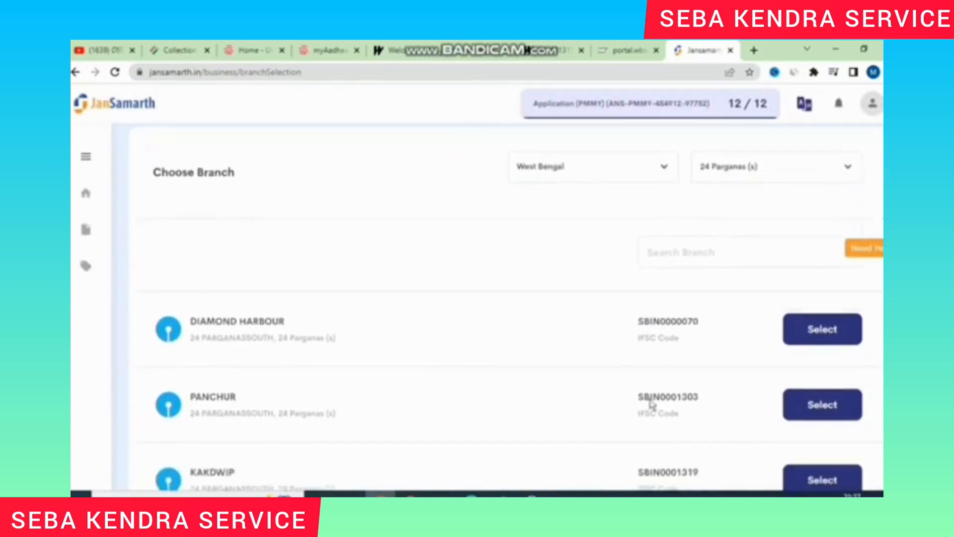
{"action": "scroll", "coordinate": [517, 336], "scroll_direction": "down", "scroll_amount": 5}
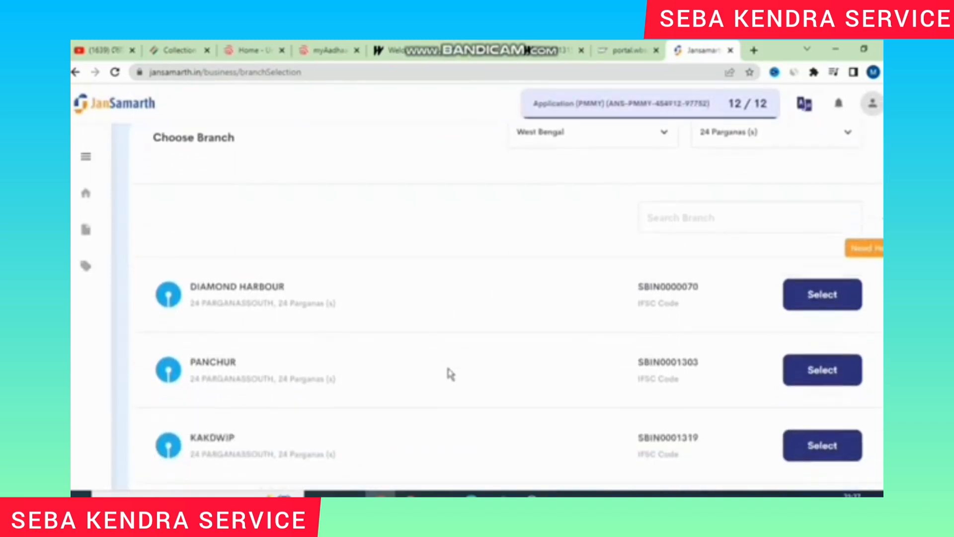
{"action": "left_click", "coordinate": [825, 298]}
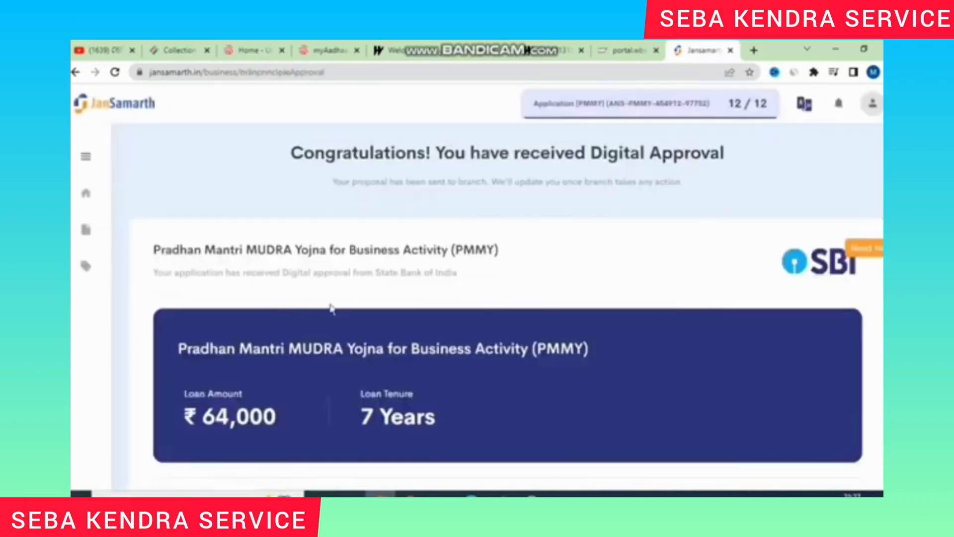
Step: Review the approved loan and branch details and download the Digital Approval letter
{"action": "scroll", "coordinate": [262, 311], "scroll_direction": "down", "scroll_amount": 1}
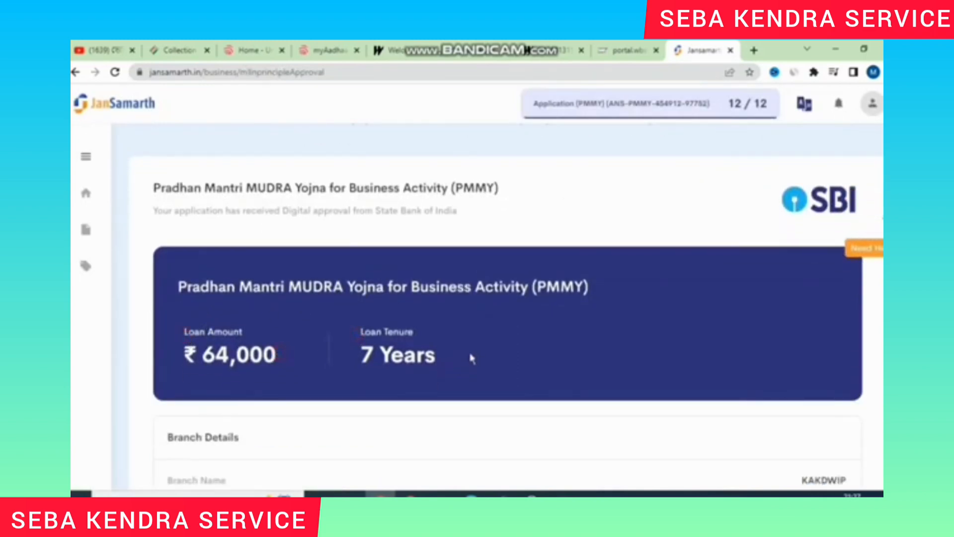
{"action": "scroll", "coordinate": [496, 353], "scroll_direction": "down", "scroll_amount": 4}
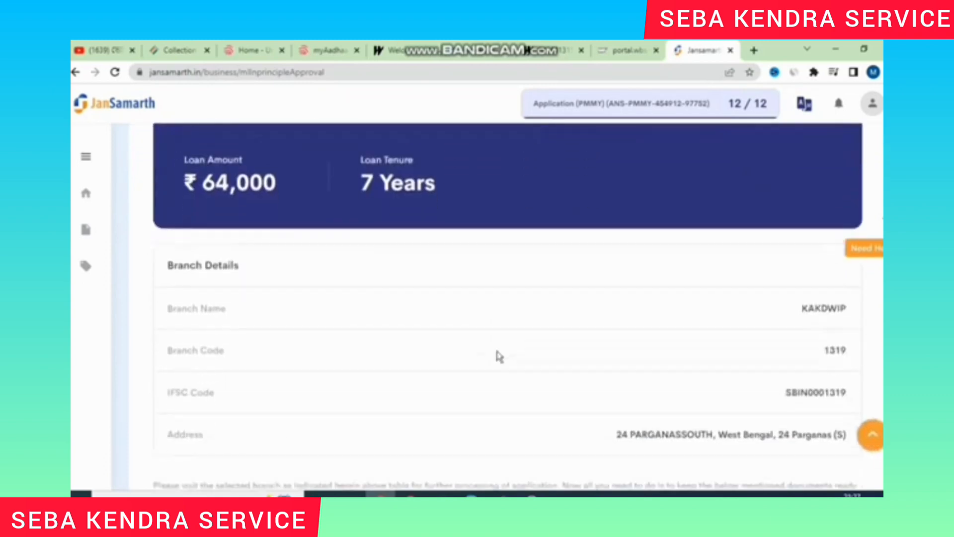
{"action": "left_click", "coordinate": [215, 227]}
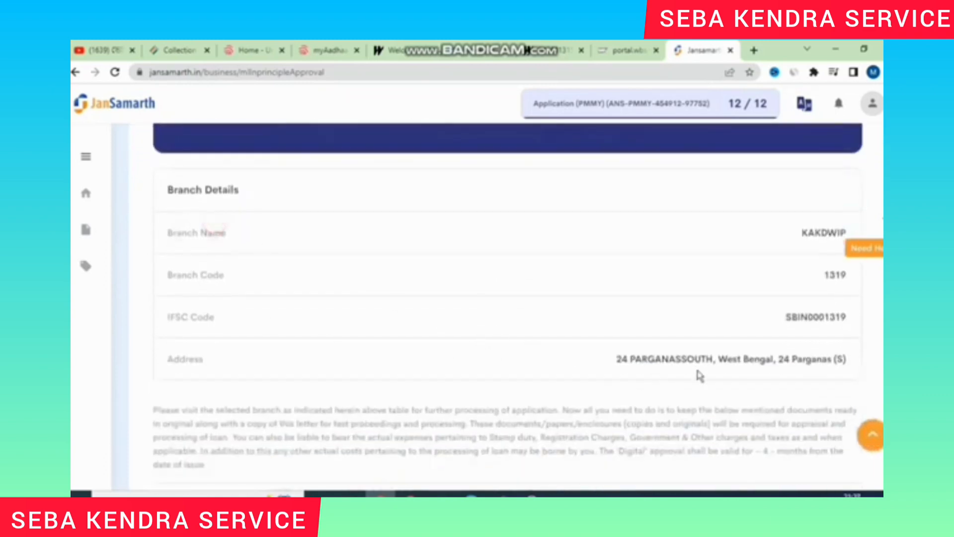
{"action": "scroll", "coordinate": [699, 376], "scroll_direction": "down", "scroll_amount": 3}
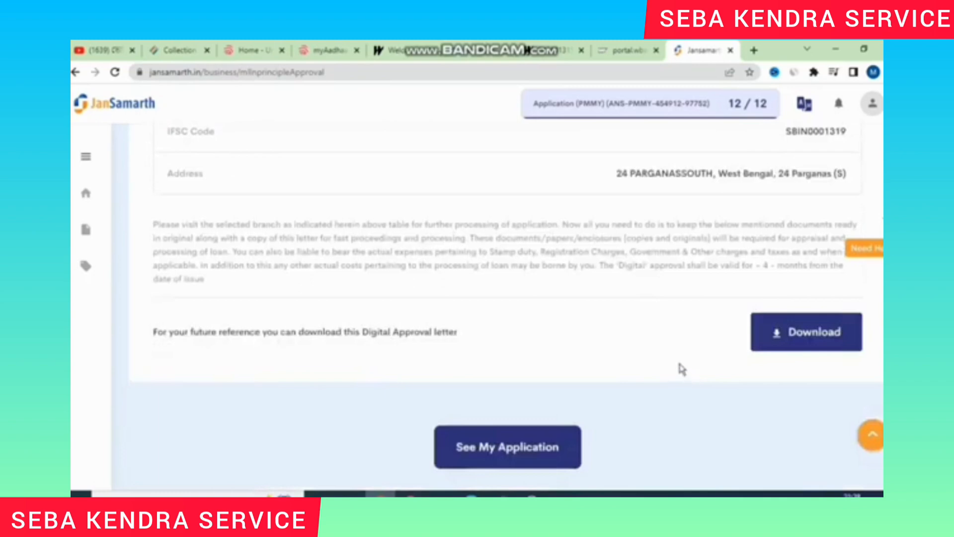
{"action": "left_click", "coordinate": [178, 334]}
{"action": "left_click", "coordinate": [793, 342]}
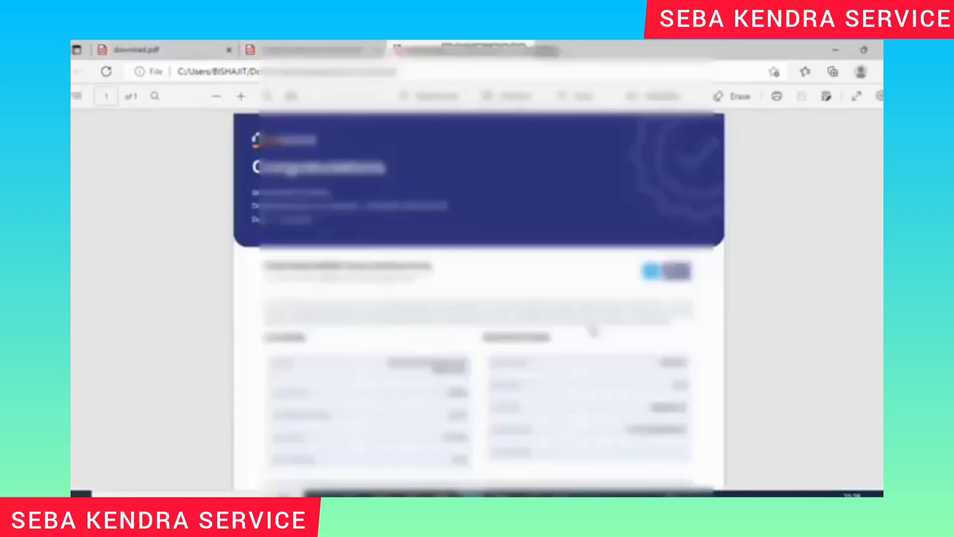
Step: Read through the downloaded approval letter PDF and switch back to the JanSamarth portal
{"action": "scroll", "coordinate": [592, 330], "scroll_direction": "down", "scroll_amount": 10}
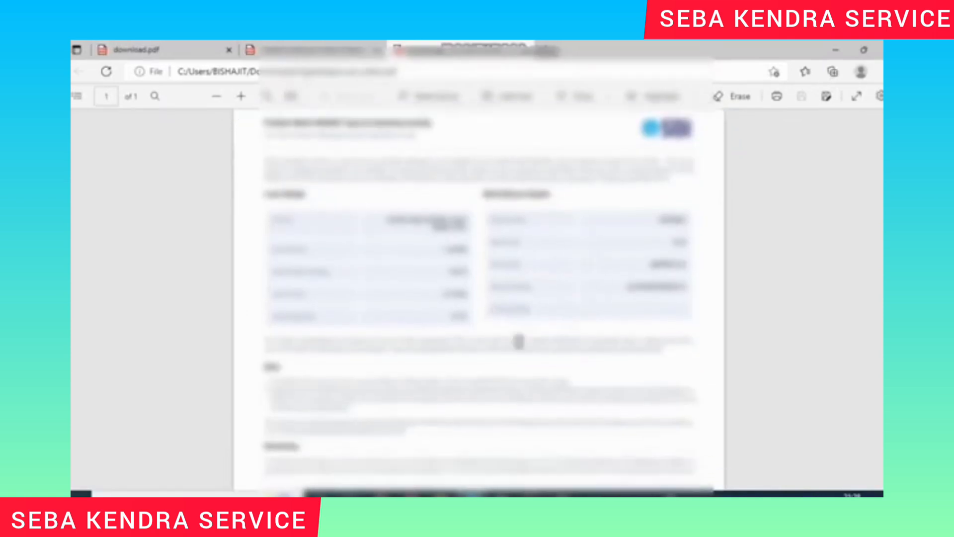
{"action": "scroll", "coordinate": [549, 394], "scroll_direction": "up", "scroll_amount": 10}
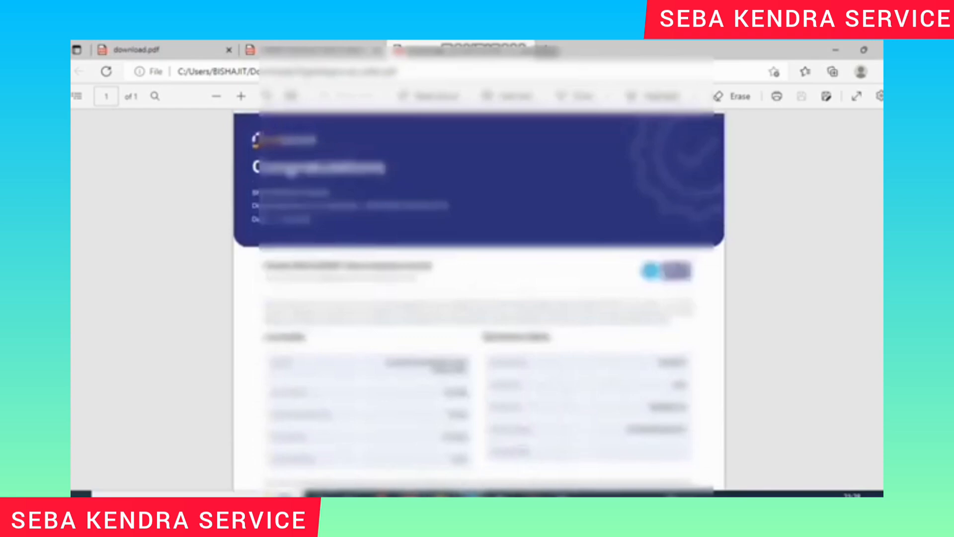
{"action": "left_click", "coordinate": [383, 493]}
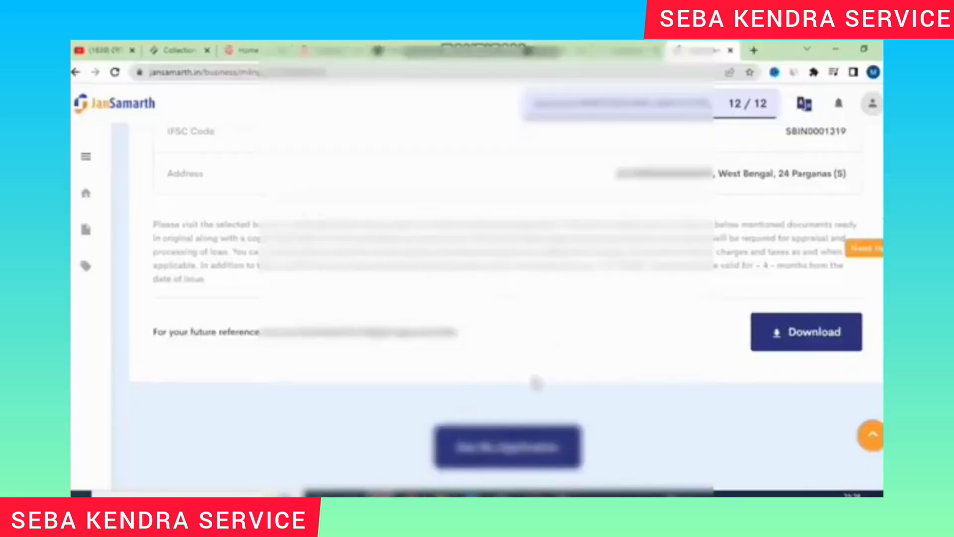
Step: Go from the digital approval page to the submitted applications, postponing the experience rating
{"action": "left_click", "coordinate": [520, 443]}
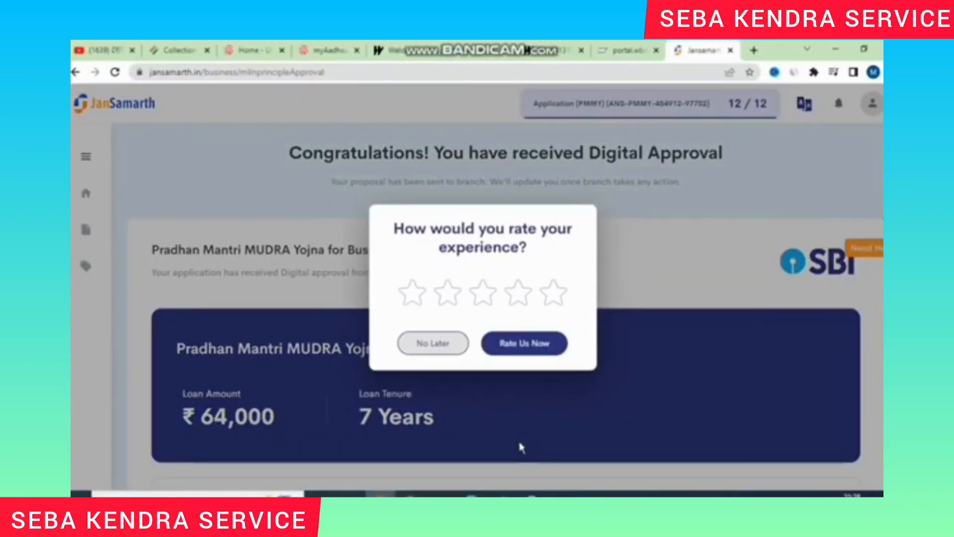
{"action": "left_click", "coordinate": [433, 344]}
{"action": "scroll", "coordinate": [560, 345], "scroll_direction": "down", "scroll_amount": 10}
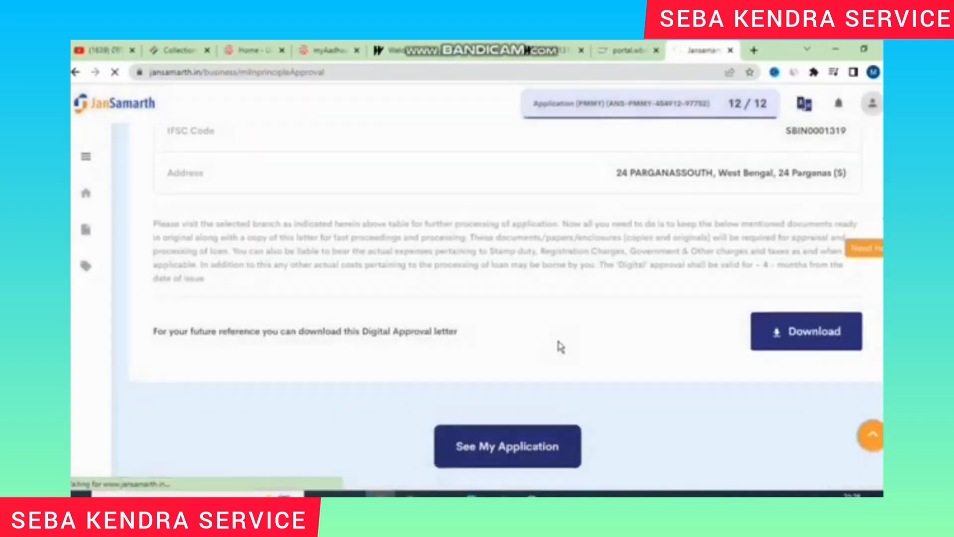
{"action": "left_click", "coordinate": [545, 361]}
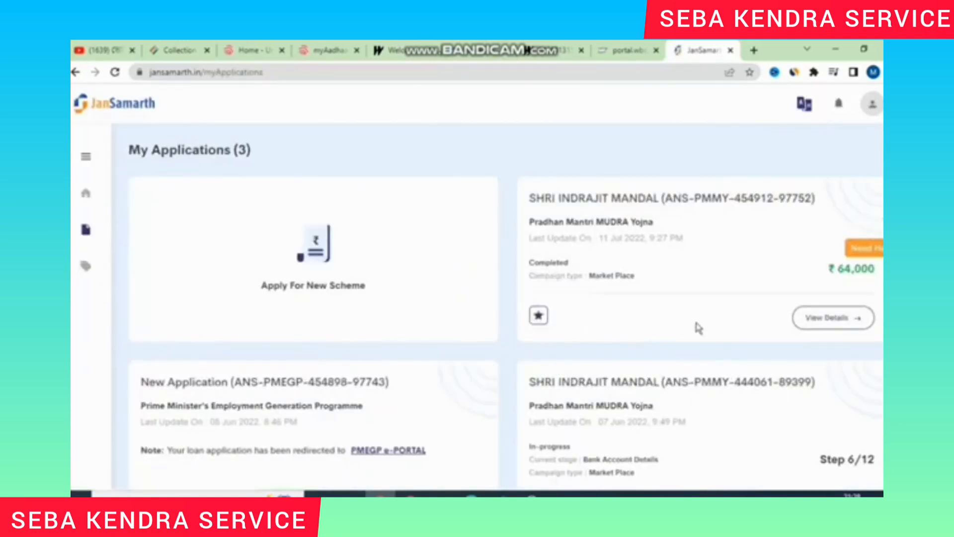
Step: Open the completed Pradhan Mantri MUDRA Yojna application's details and examine its application history from start to subsidy disbursement
{"action": "left_click", "coordinate": [828, 319]}
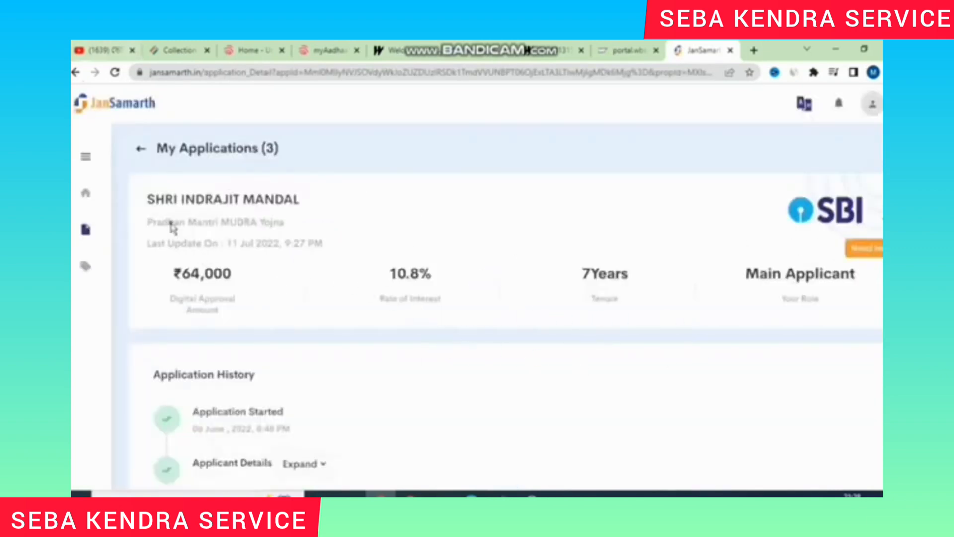
{"action": "scroll", "coordinate": [574, 343], "scroll_direction": "down", "scroll_amount": 1}
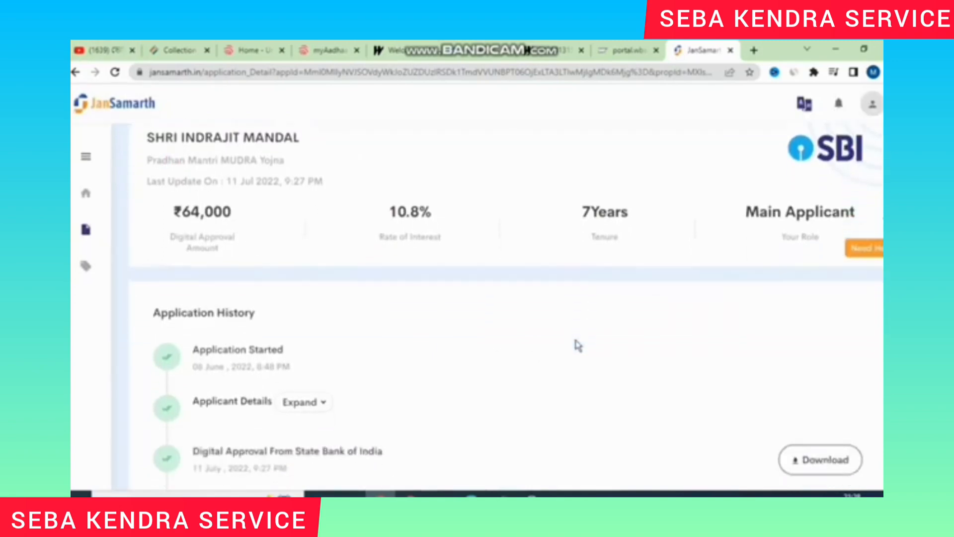
{"action": "scroll", "coordinate": [576, 345], "scroll_direction": "down", "scroll_amount": 2}
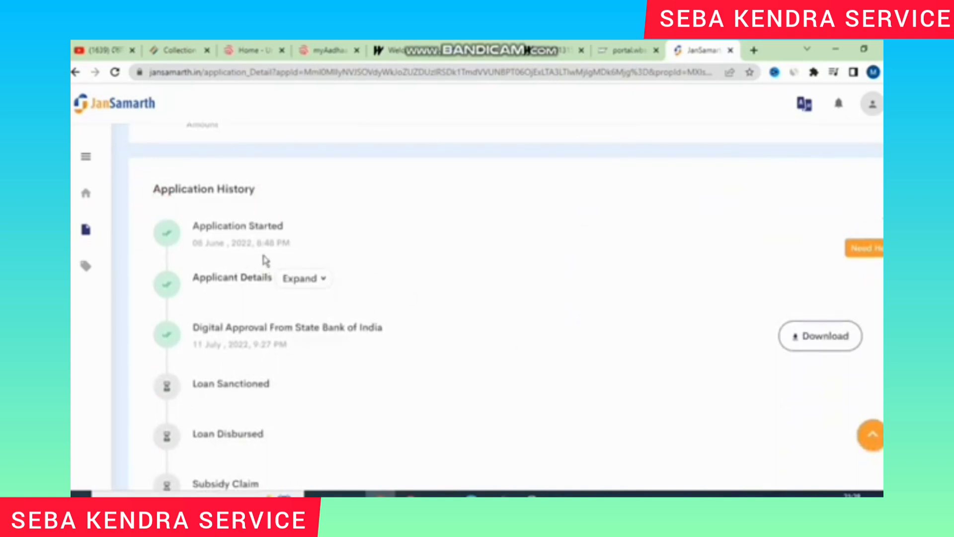
{"action": "scroll", "coordinate": [300, 333], "scroll_direction": "down", "scroll_amount": 2}
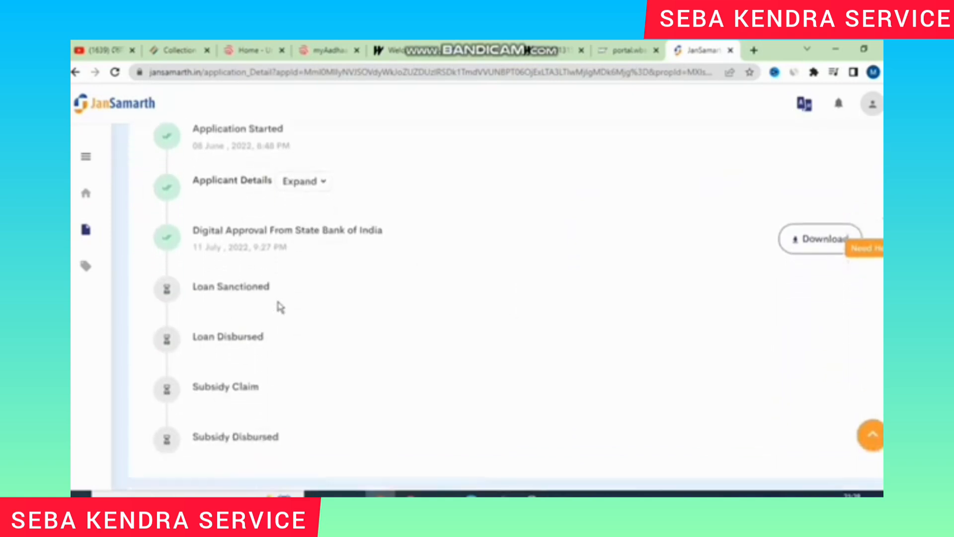
{"action": "scroll", "coordinate": [293, 294], "scroll_direction": "down", "scroll_amount": 1}
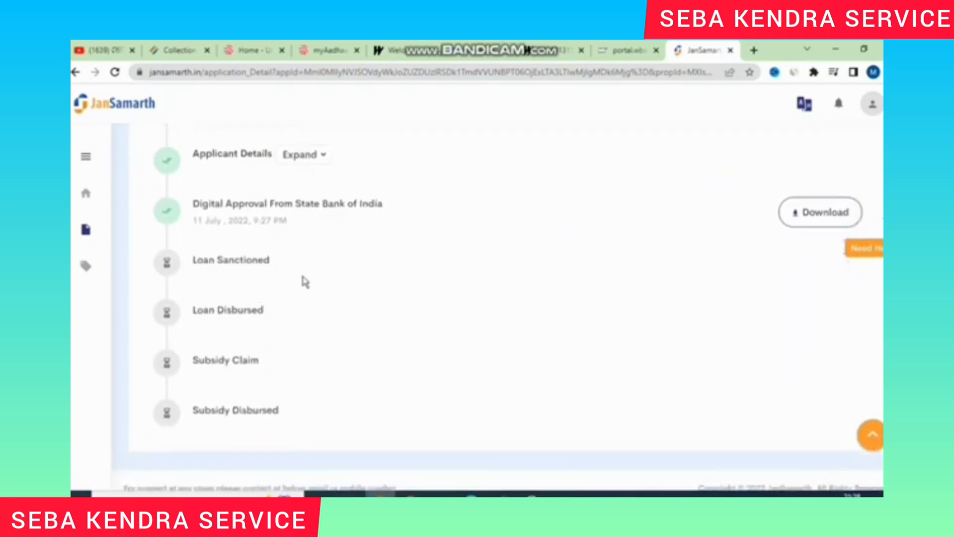
{"action": "left_click", "coordinate": [201, 258]}
{"action": "left_click", "coordinate": [270, 266]}
{"action": "left_click", "coordinate": [178, 284]}
{"action": "scroll", "coordinate": [374, 404], "scroll_direction": "up", "scroll_amount": 4}
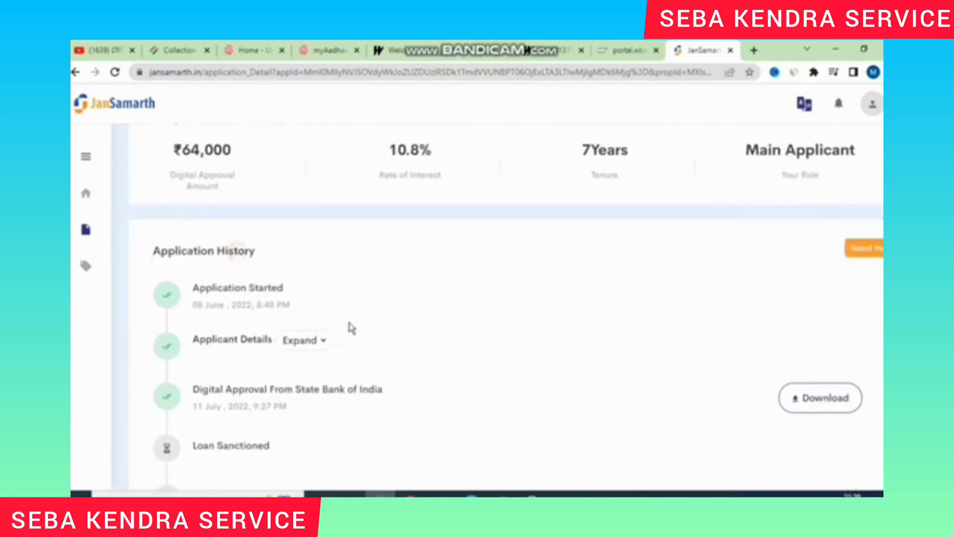
{"action": "scroll", "coordinate": [349, 326], "scroll_direction": "up", "scroll_amount": 3}
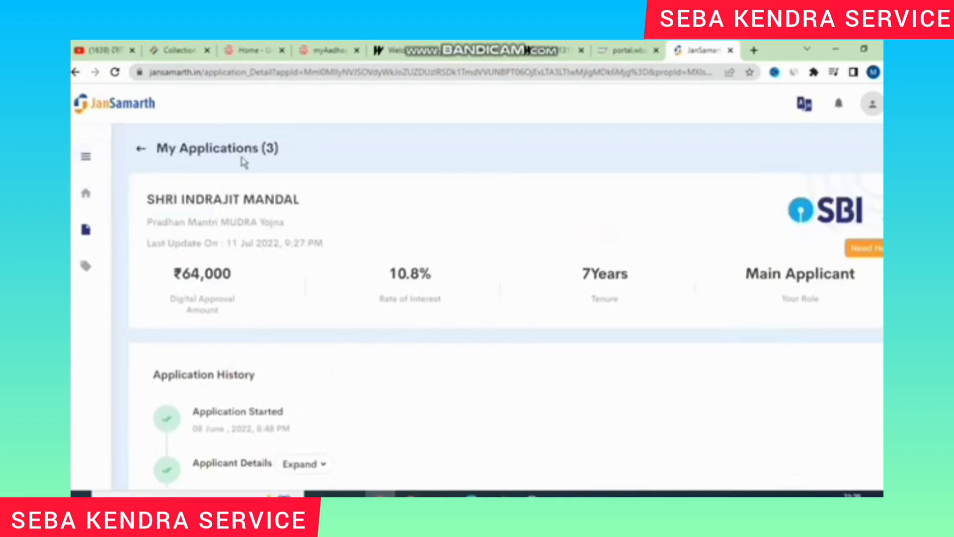
Step: Reopen the completed MUDRA application from My Applications, collapse the side navigation and recheck its status stages
{"action": "left_click", "coordinate": [90, 157]}
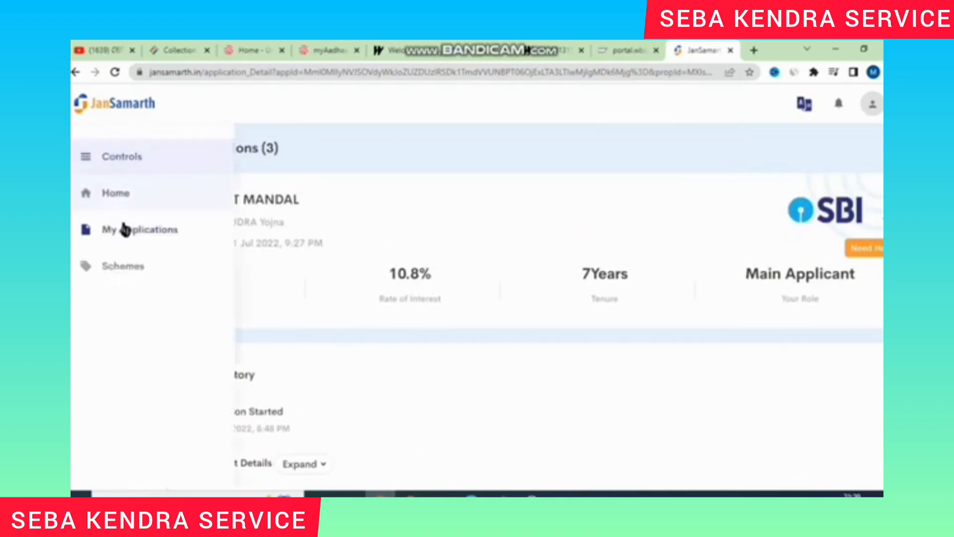
{"action": "left_click", "coordinate": [128, 231]}
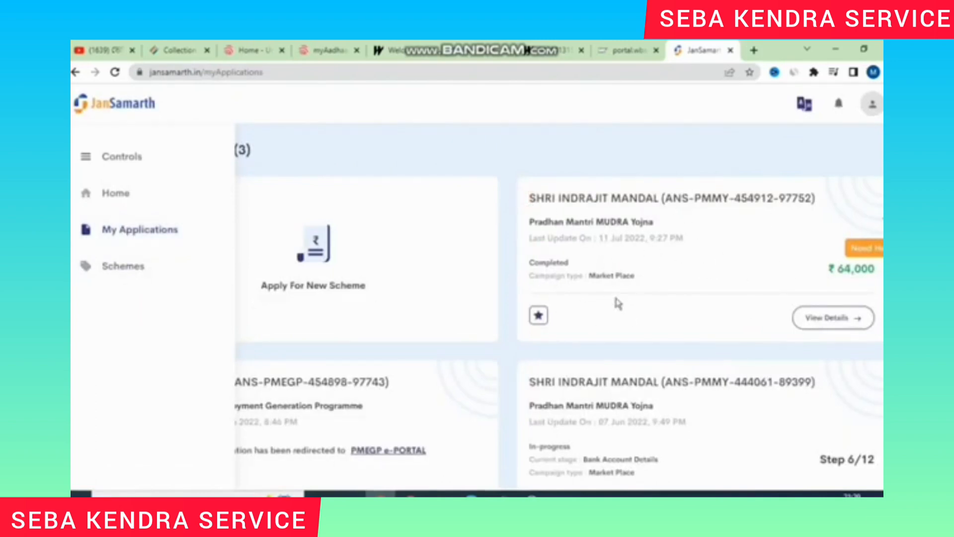
{"action": "left_click", "coordinate": [825, 321]}
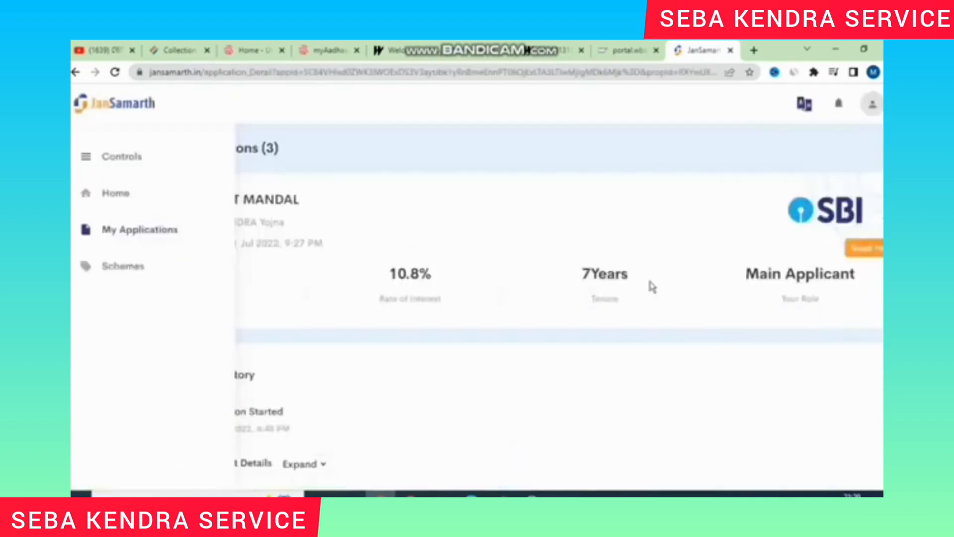
{"action": "scroll", "coordinate": [484, 350], "scroll_direction": "down", "scroll_amount": 1}
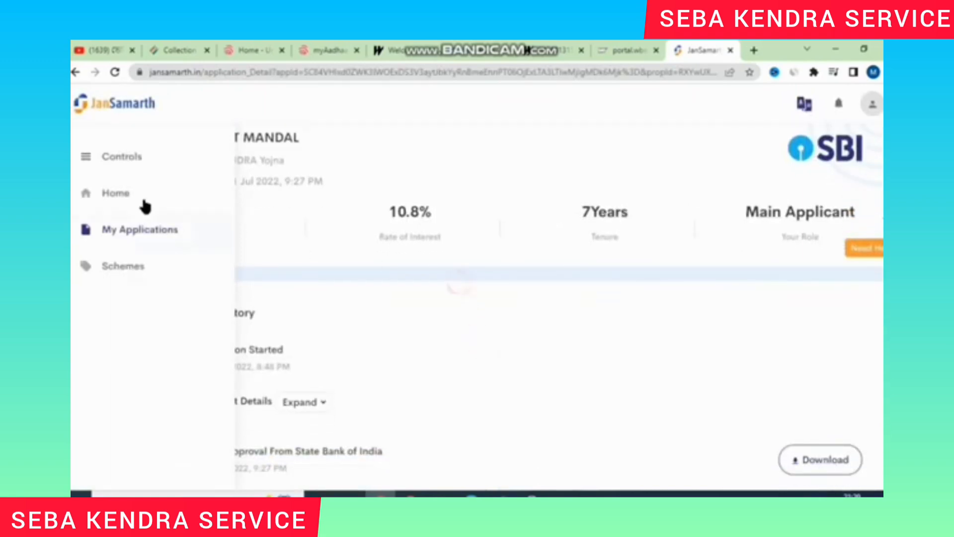
{"action": "left_click", "coordinate": [121, 156]}
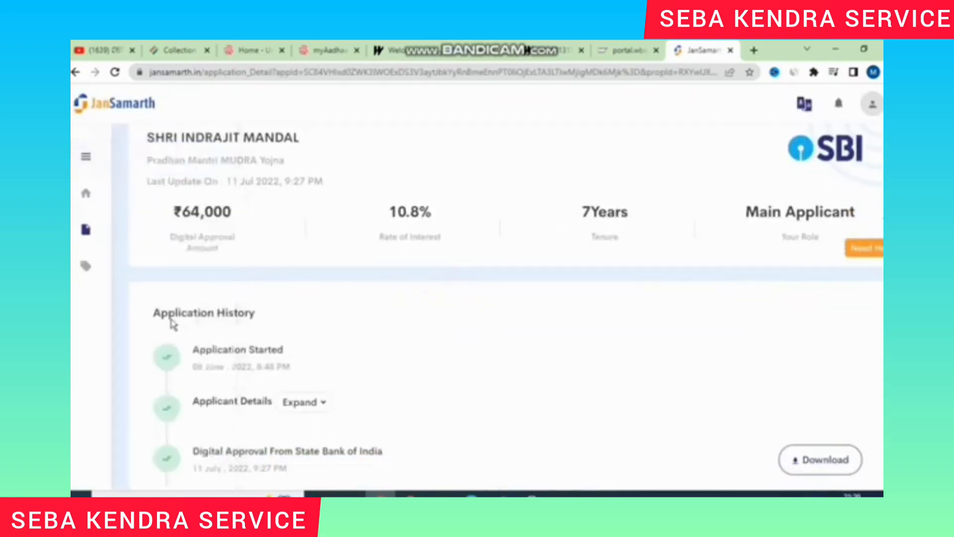
{"action": "scroll", "coordinate": [508, 362], "scroll_direction": "down", "scroll_amount": 2}
{"action": "scroll", "coordinate": [319, 417], "scroll_direction": "down", "scroll_amount": 3}
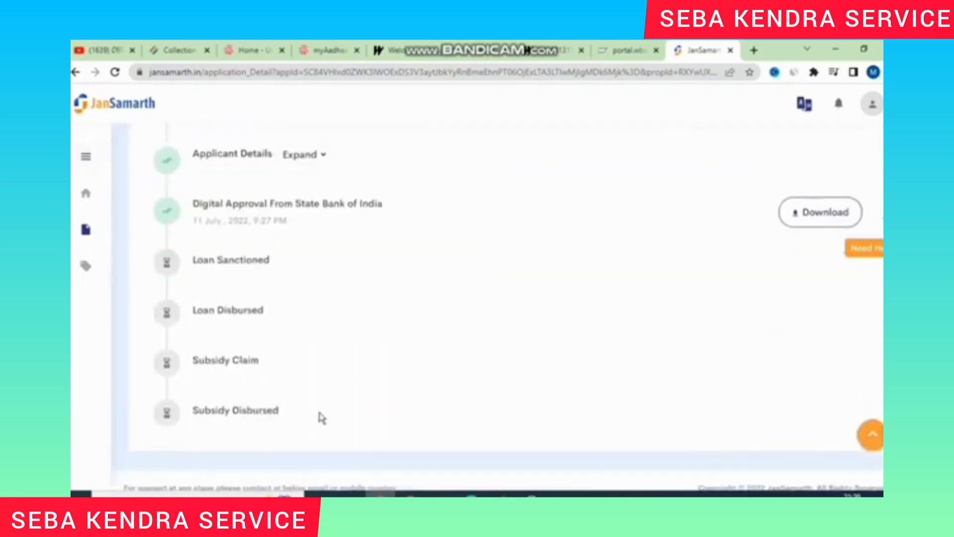
{"action": "scroll", "coordinate": [445, 418], "scroll_direction": "up", "scroll_amount": 7}
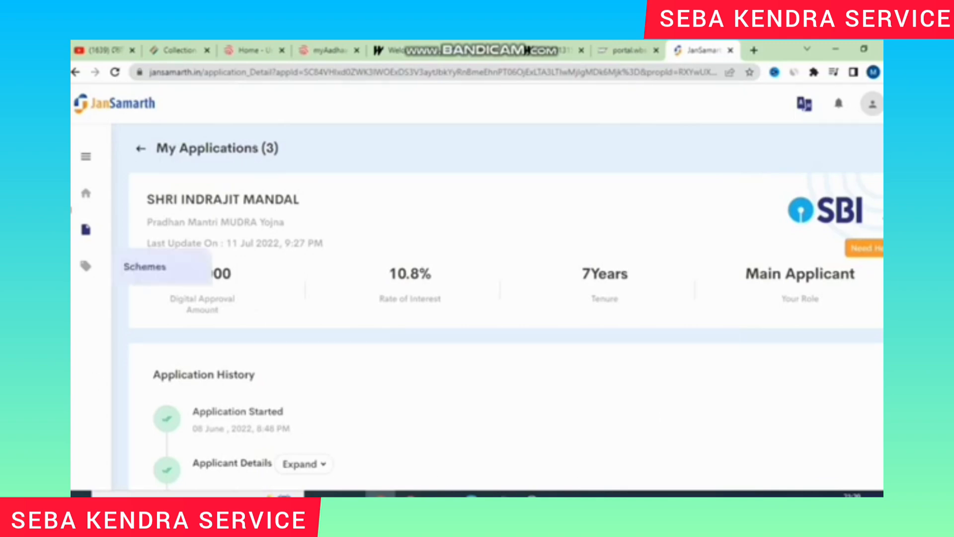
{"action": "left_click", "coordinate": [381, 494]}
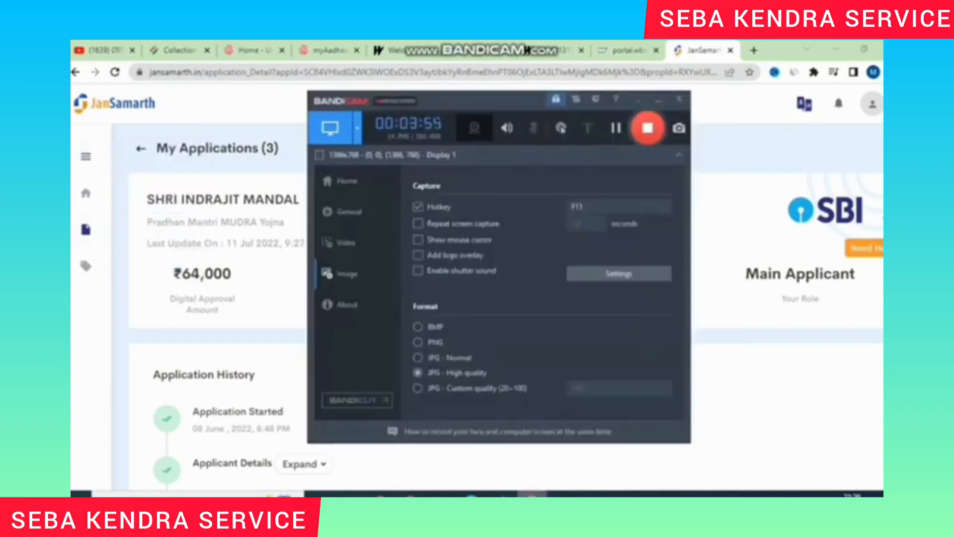